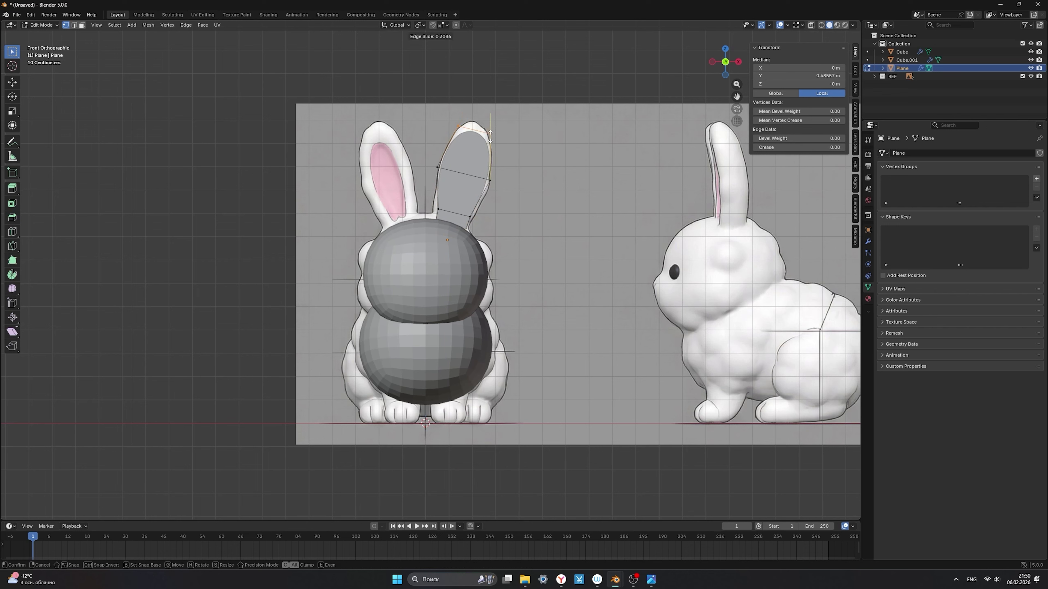
# Slide the ear plane's top edge and move its outer mid-height vertex to match the reference ear outline.
pyautogui.click(486, 131)
pyautogui.moveTo(427, 155); pyautogui.dragTo(497, 183)
pyautogui.press('g')
pyautogui.click(447, 177)
pyautogui.press('g')
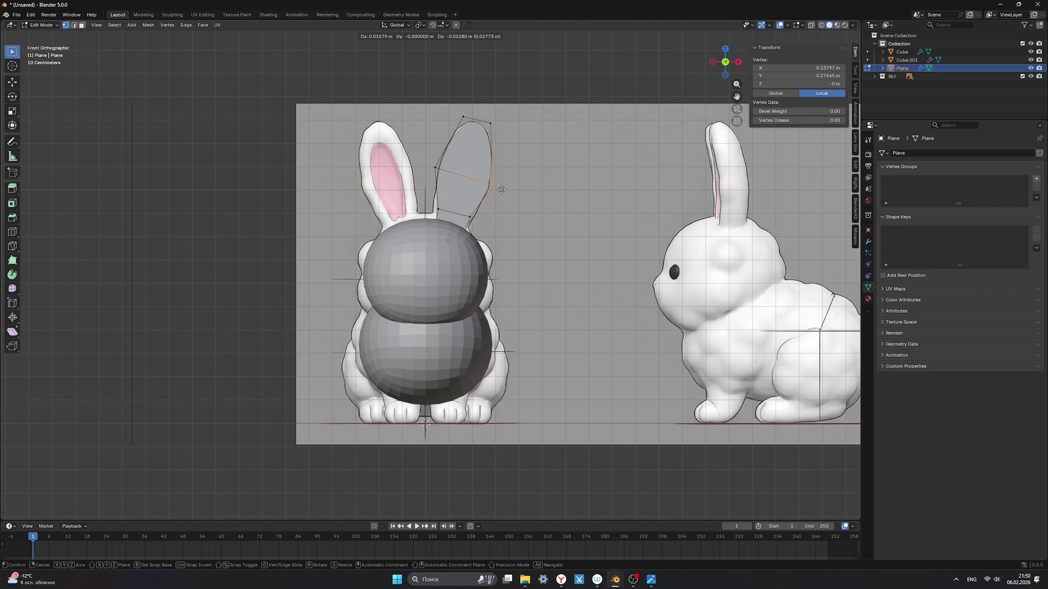
pyautogui.click(499, 189)
# Move the two vertices near the ear's base outward to follow the reference outline.
pyautogui.moveTo(444, 207); pyautogui.dragTo(431, 225)
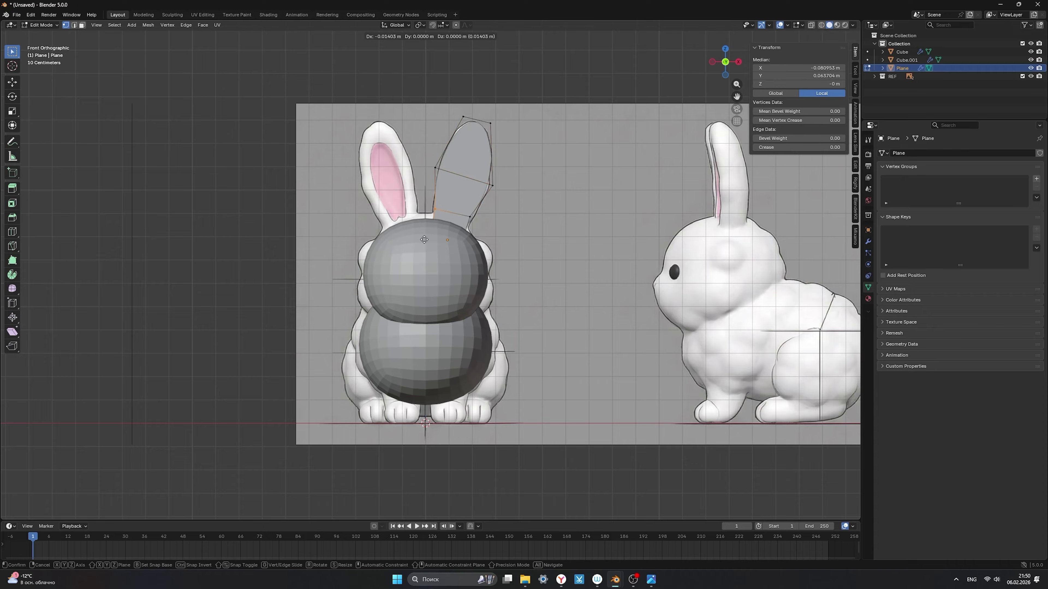
pyautogui.click(469, 217)
pyautogui.press('g')
pyautogui.click(482, 227)
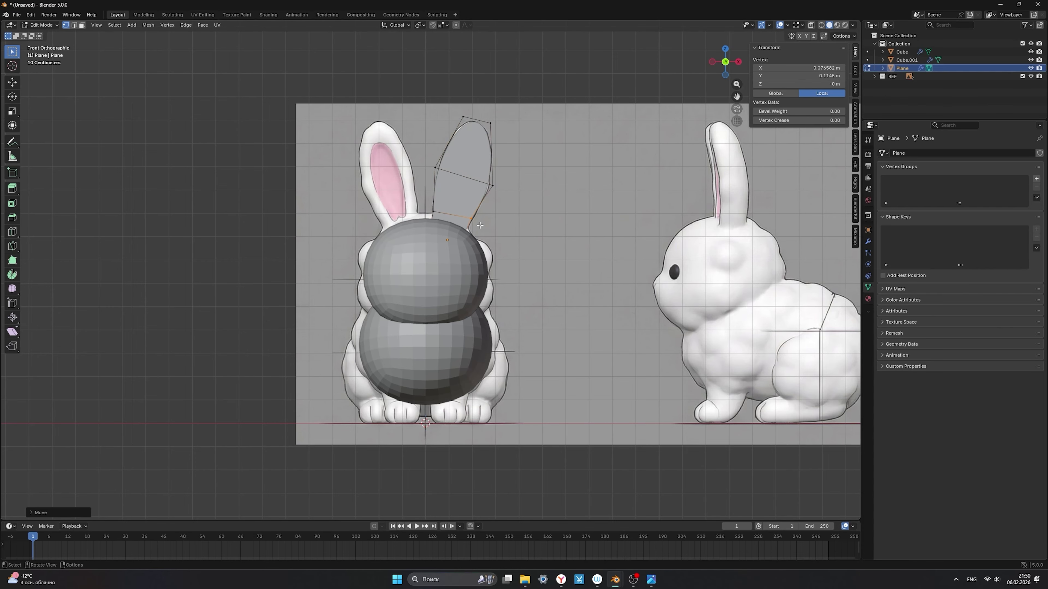
# In side view with X-ray, move the ear's top edge about -0.11 m along Y with proportional editing to curve it forward.
pyautogui.press('a')
pyautogui.press('KP_3')
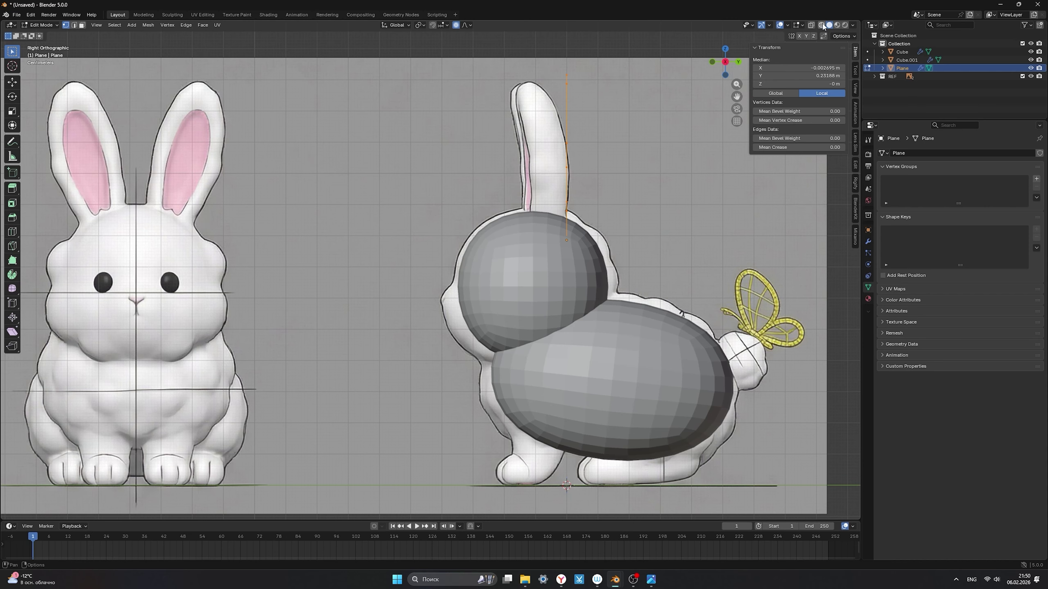
pyautogui.moveTo(513, 54); pyautogui.dragTo(619, 108)
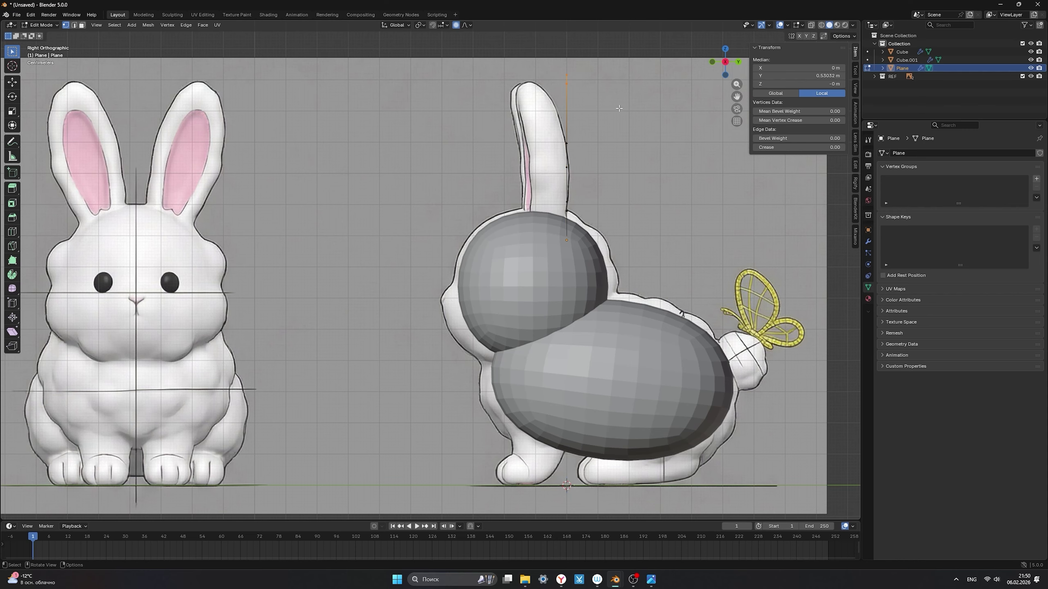
pyautogui.click(810, 25)
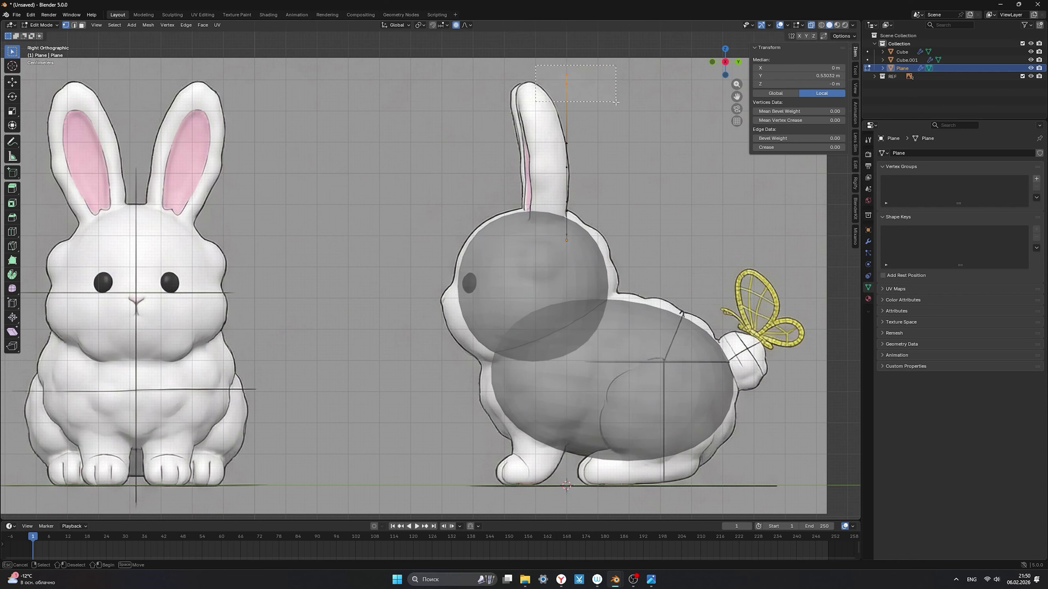
pyautogui.press('g')
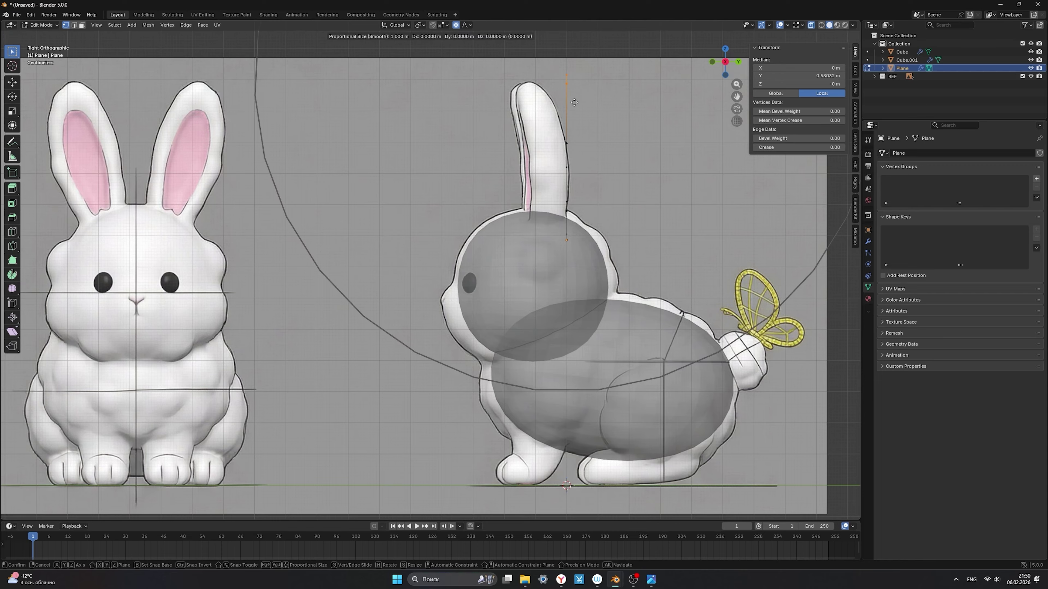
pyautogui.press('y')
pyautogui.scroll(11, 538, 112)
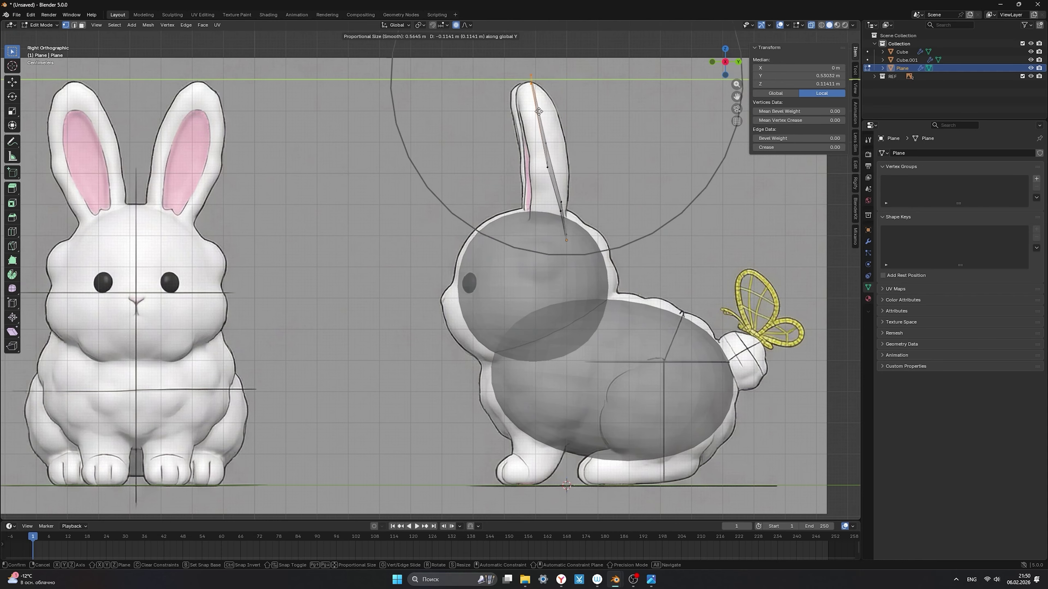
pyautogui.scroll(1, 540, 119)
pyautogui.scroll(-2, 538, 119)
pyautogui.scroll(1, 538, 124)
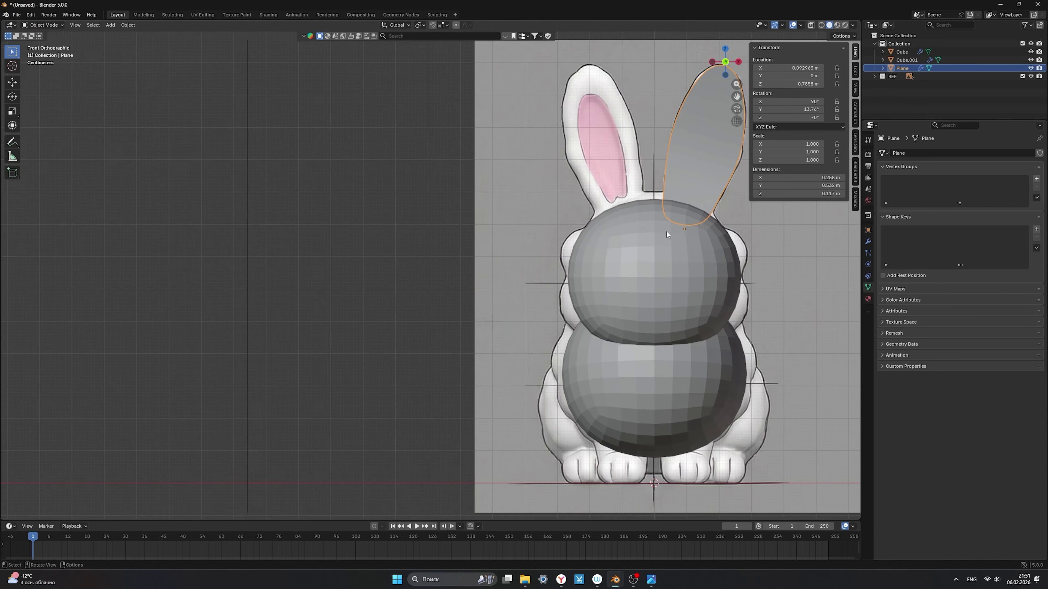
# In front view, move the ear's inner-side vertices to fit the reference outline, with proportional editing off.
pyautogui.keyDown('shift'); pyautogui.moveTo(667, 234); pyautogui.dragTo(528, 302, button='middle'); pyautogui.keyUp('shift')
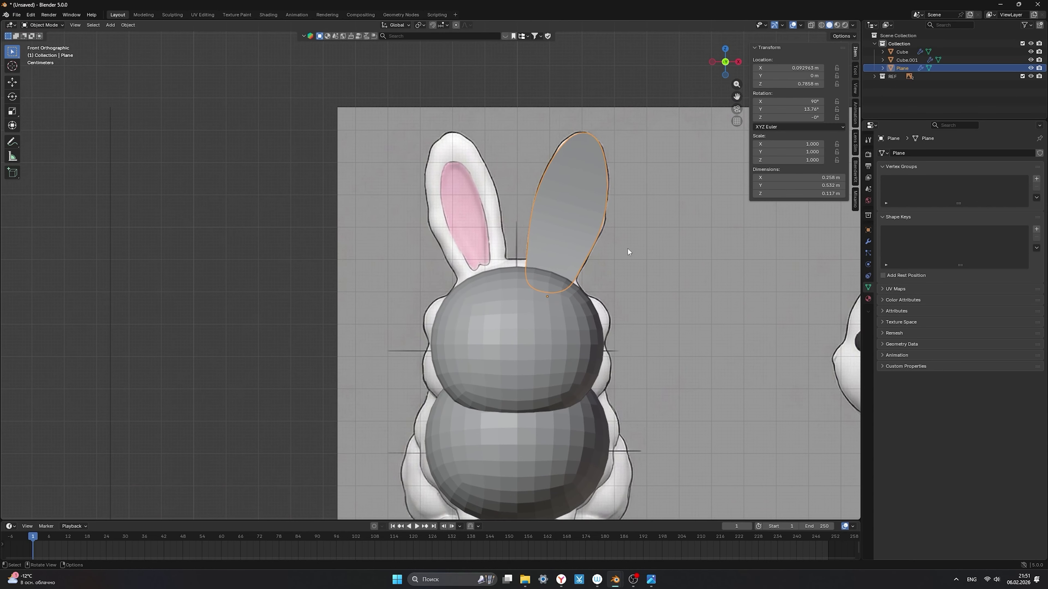
pyautogui.press('Tab')
pyautogui.moveTo(496, 172); pyautogui.dragTo(543, 312)
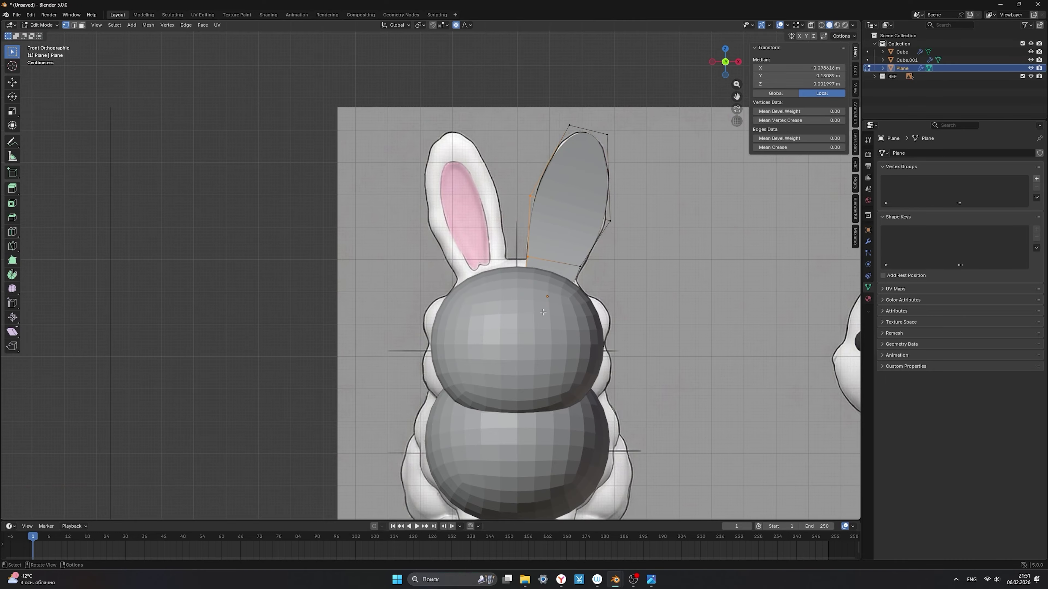
pyautogui.press('g')
pyautogui.click(528, 220)
pyautogui.press('g')
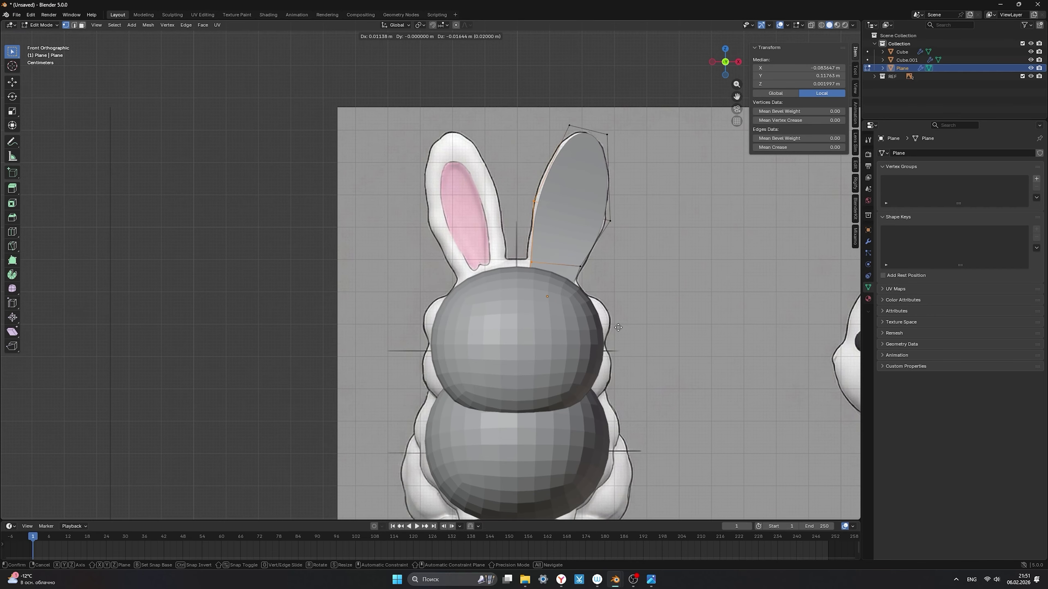
pyautogui.click(618, 327)
# Reposition the single inner mid-height vertex of the ear to refine its edge against the reference.
pyautogui.moveTo(515, 190); pyautogui.dragTo(545, 217)
pyautogui.press('g')
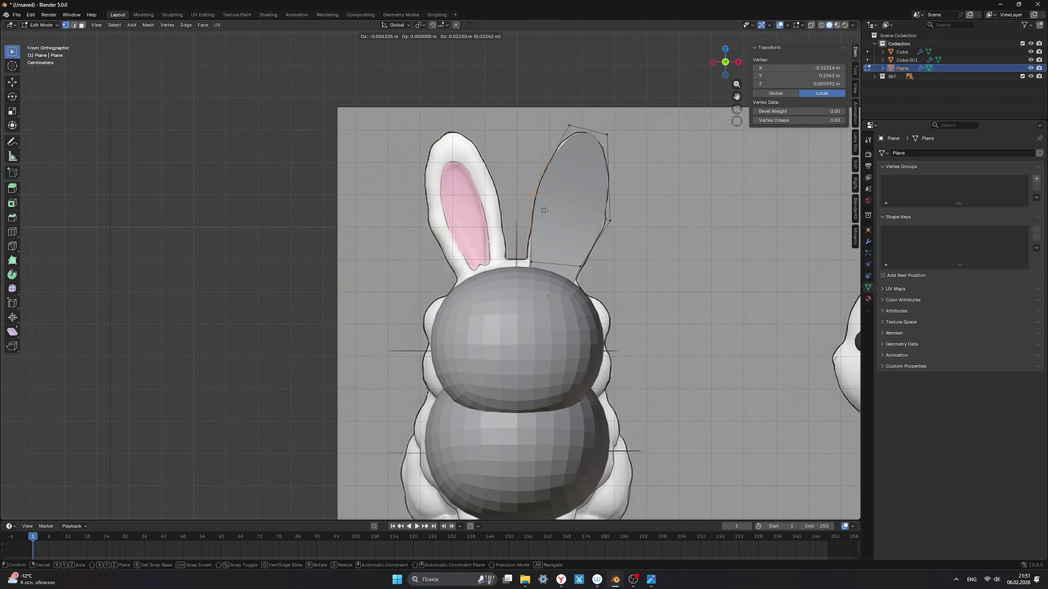
pyautogui.click(551, 214)
# Select the whole ear and extrude it about 0.094 m along its normal in side view to give it thickness.
pyautogui.press('a')
pyautogui.press('KP_3')
pyautogui.press('e')
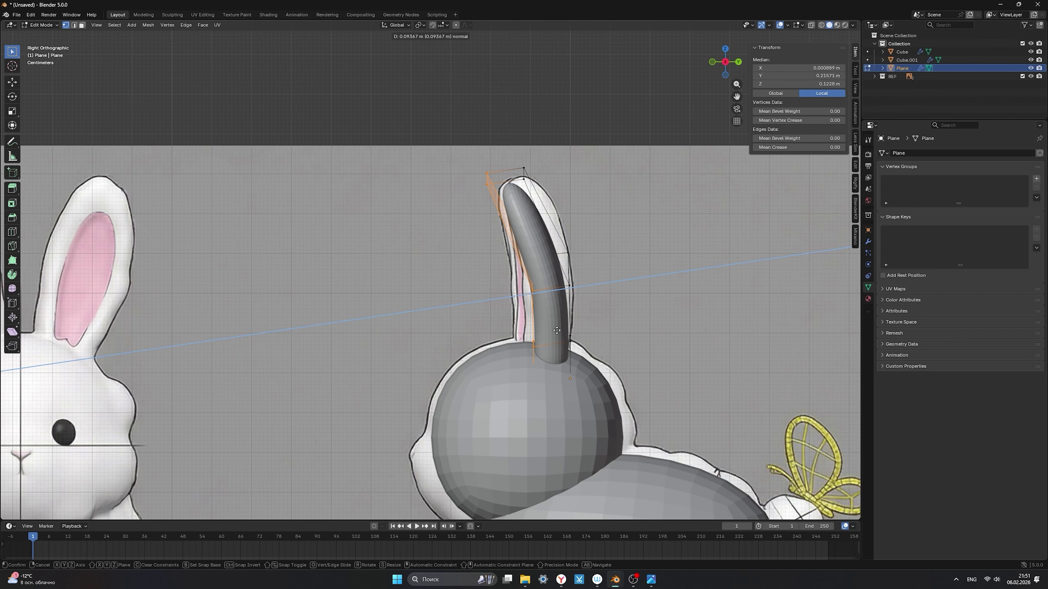
pyautogui.click(556, 330)
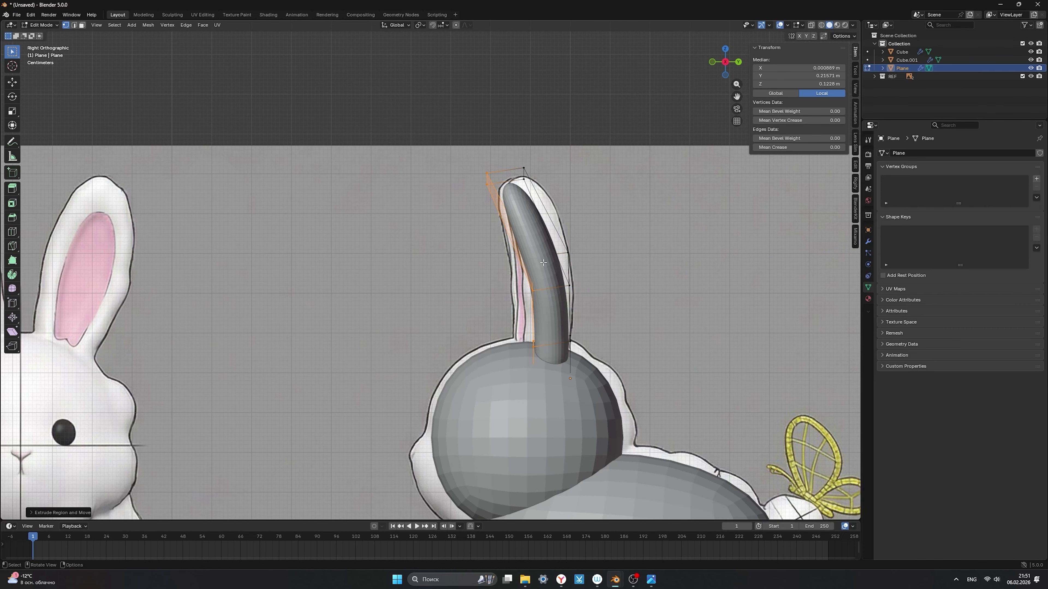
# In front view, move the thickened ear's outer mid-height vertices outward toward the reference outline.
pyautogui.moveTo(474, 157); pyautogui.dragTo(586, 254, button='middle')
pyautogui.moveTo(512, 280); pyautogui.dragTo(563, 280, button='middle')
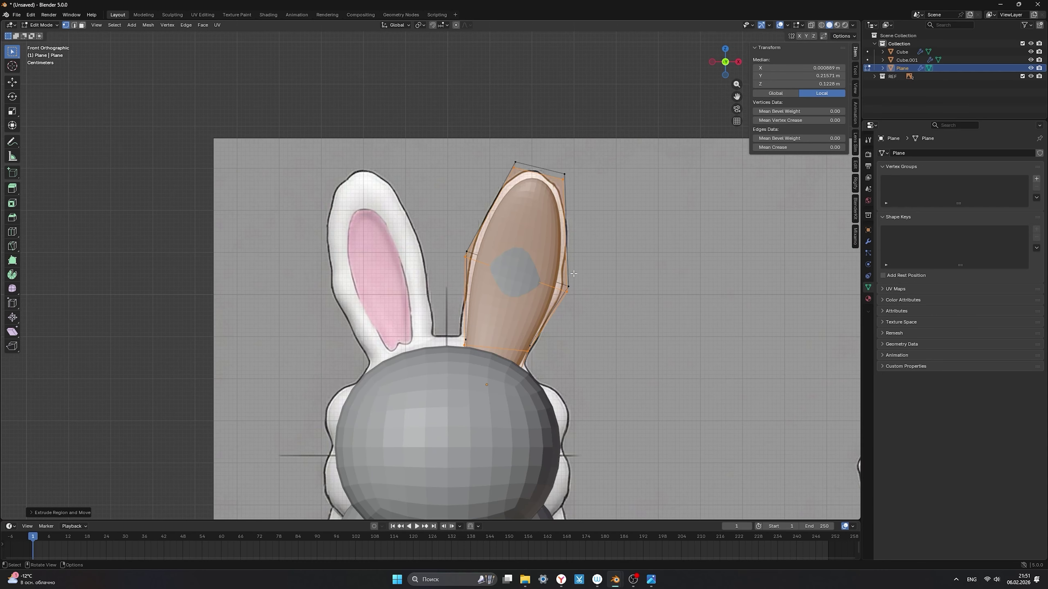
pyautogui.click(555, 306)
pyautogui.press('g')
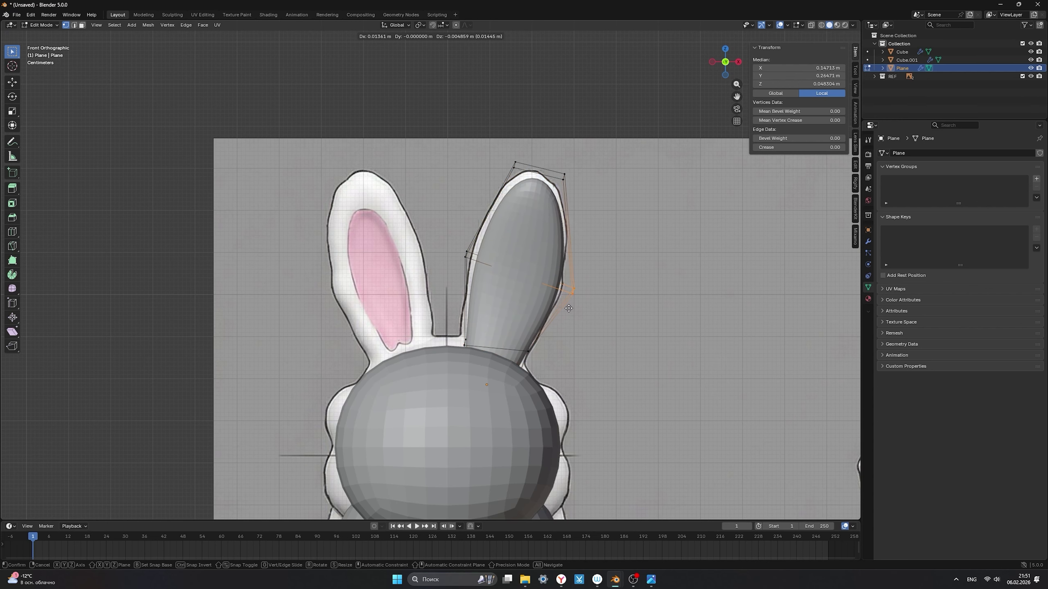
pyautogui.click(567, 307)
# Move the ear's inner mid-height vertices outward and raise its tip vertices to fit the reference outline.
pyautogui.moveTo(439, 221); pyautogui.dragTo(490, 292)
pyautogui.press('g')
pyautogui.click(484, 290)
pyautogui.moveTo(496, 141); pyautogui.dragTo(578, 207)
pyautogui.click(576, 203)
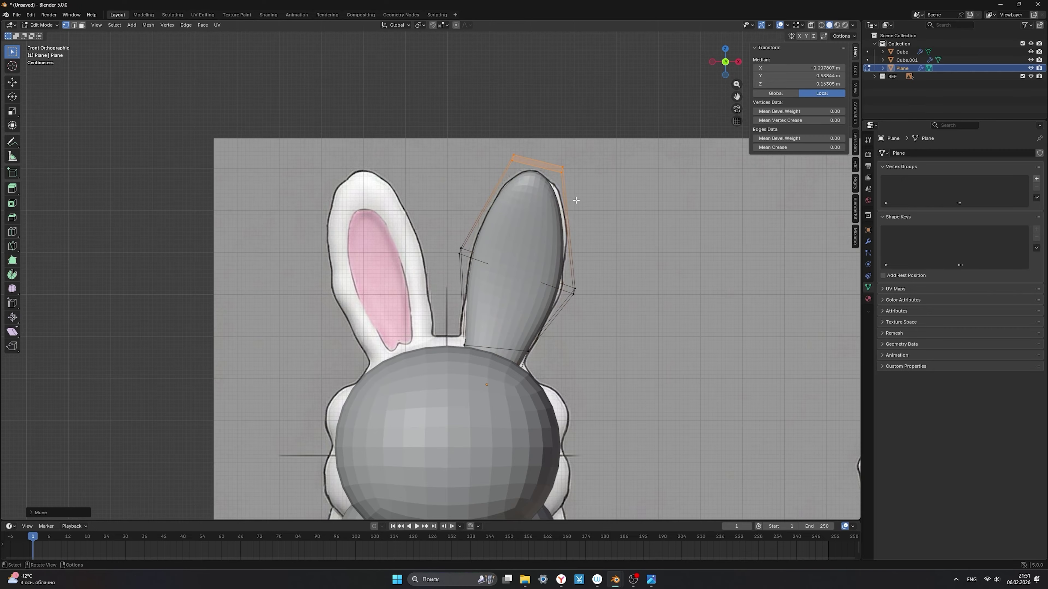
# Select the ear's front faces from tip to base and inset them about 0.043 m.
pyautogui.keyDown('shift'); pyautogui.moveTo(575, 332); pyautogui.dragTo(558, 245, button='middle'); pyautogui.keyUp('shift')
pyautogui.scroll(-2, 558, 236)
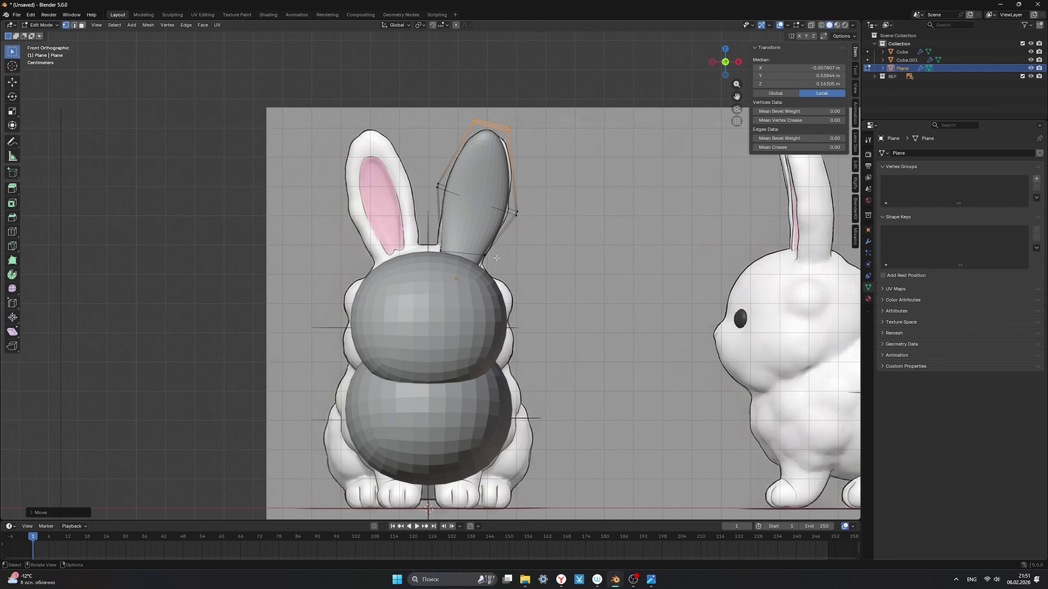
pyautogui.keyDown('alt'); pyautogui.click(486, 116); pyautogui.keyUp('alt')
pyautogui.press('3')
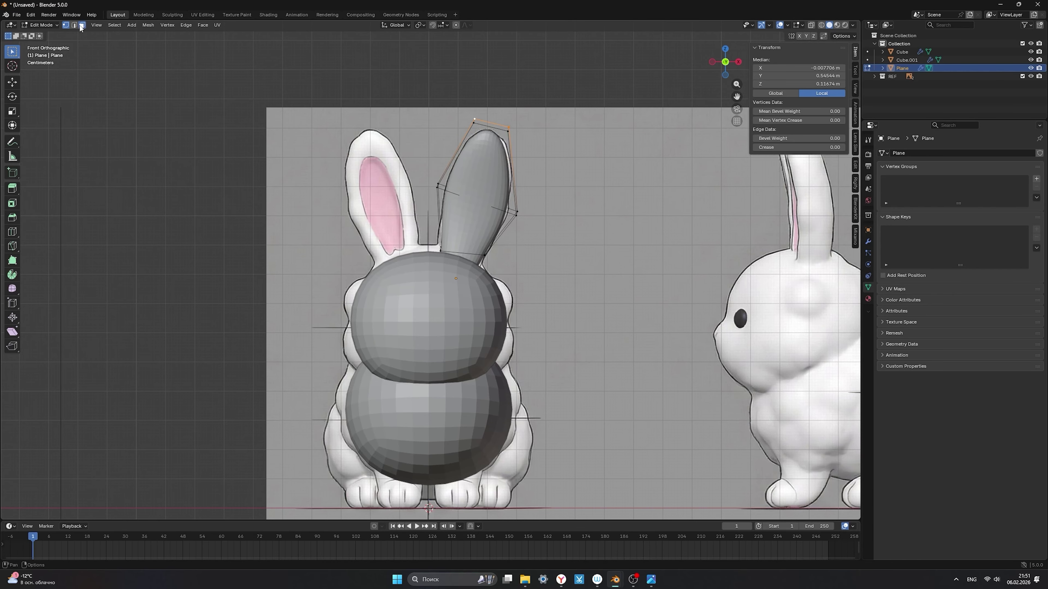
pyautogui.keyDown('ctrl'); pyautogui.click(460, 264); pyautogui.keyUp('ctrl')
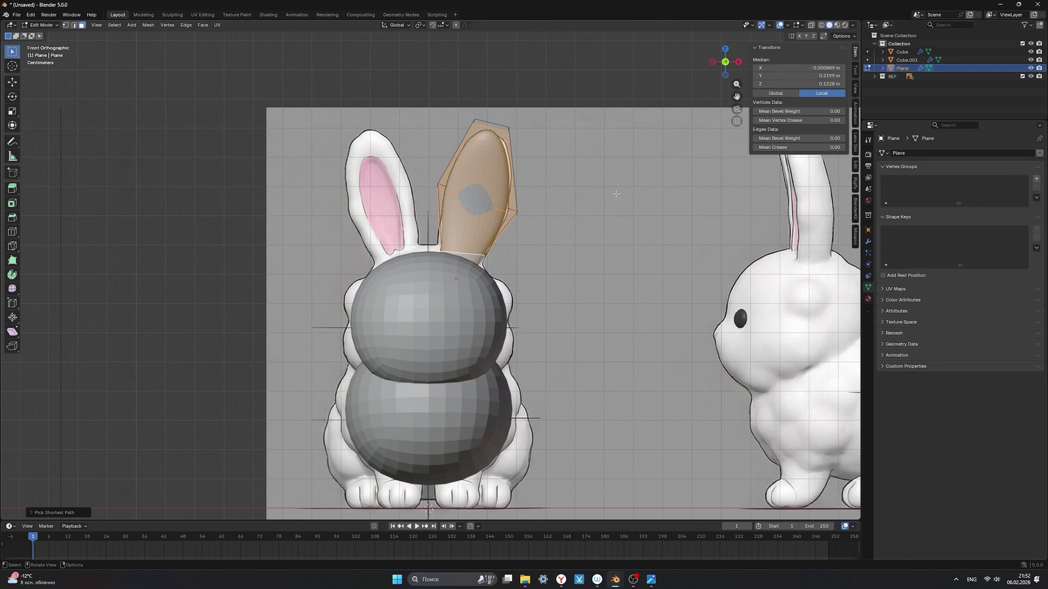
pyautogui.press('i')
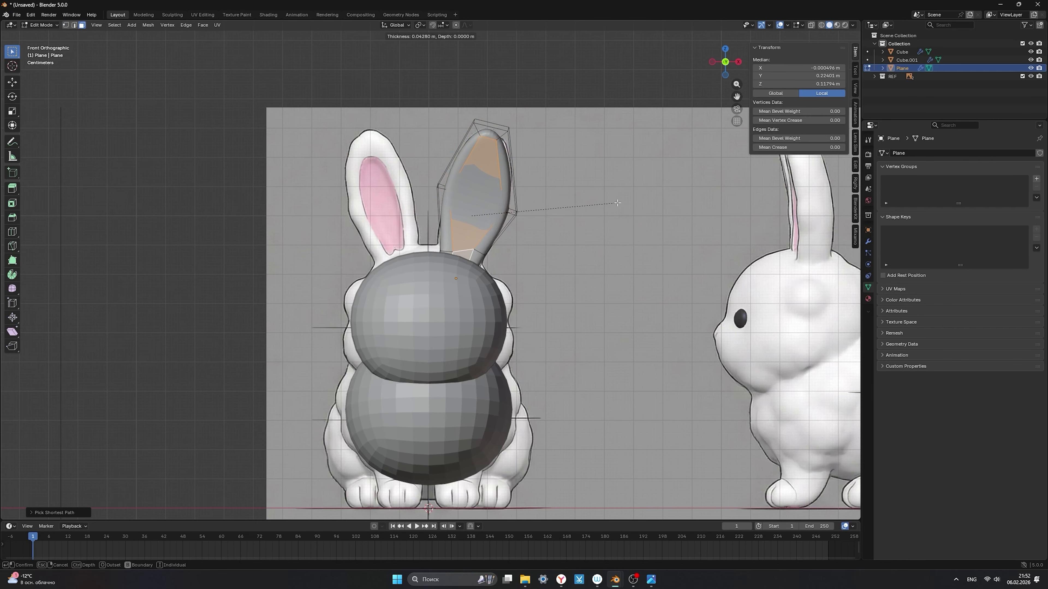
pyautogui.click(618, 202)
# Extrude the inset front faces about 0.02 m into the ear to hollow it.
pyautogui.moveTo(594, 202); pyautogui.dragTo(405, 253, button='middle')
pyautogui.scroll(-3, 561, 202)
pyautogui.scroll(-6, 573, 198)
pyautogui.press('e')
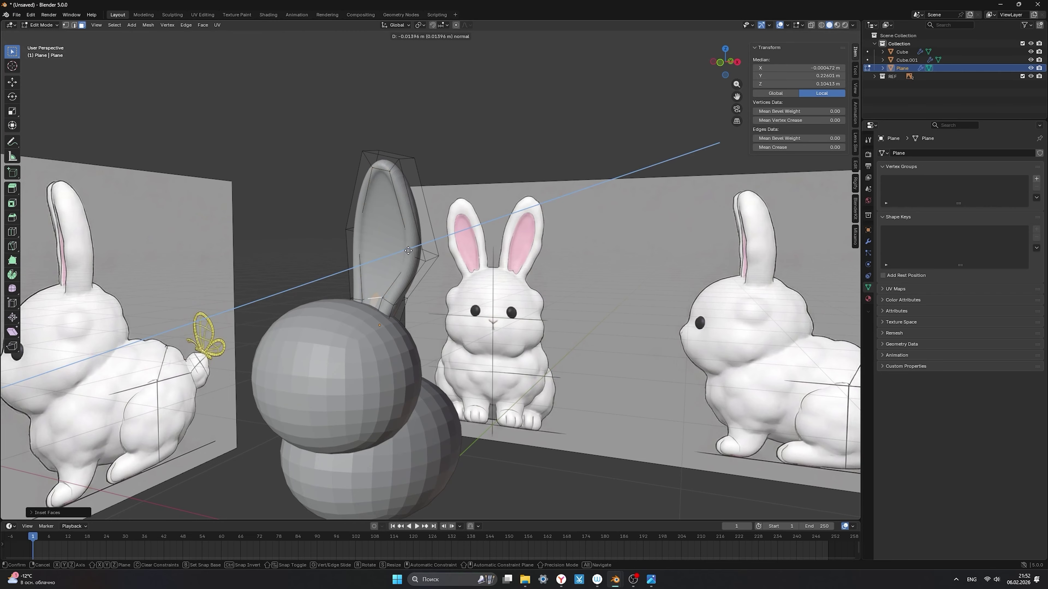
pyautogui.click(408, 250)
# Try a second inset of about 0.036 m on the recessed inner-ear faces, and undo it.
pyautogui.press('i')
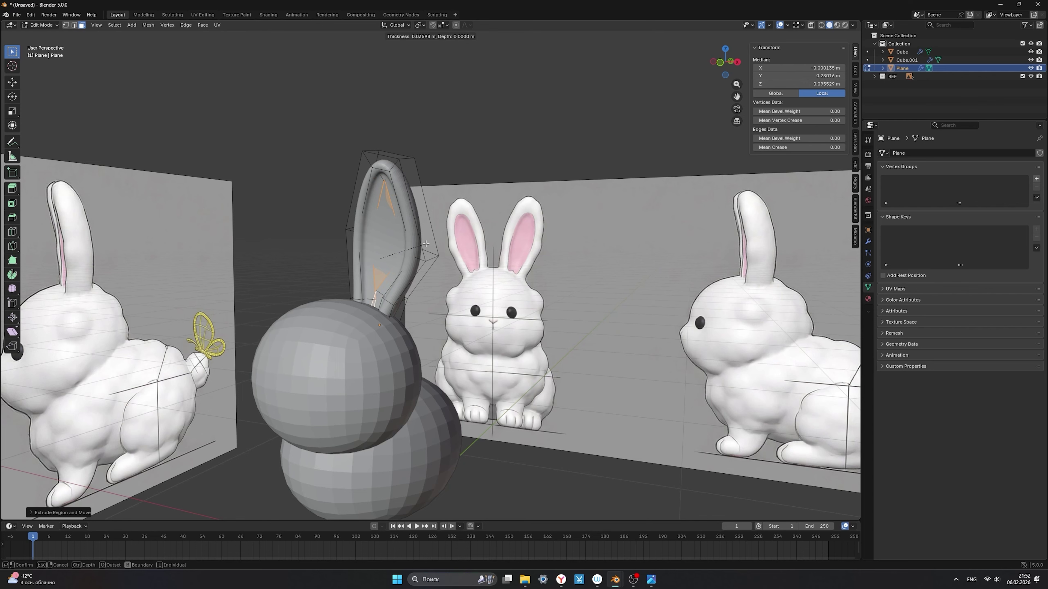
pyautogui.click(426, 243)
pyautogui.hotkey('ctrl', 'z')
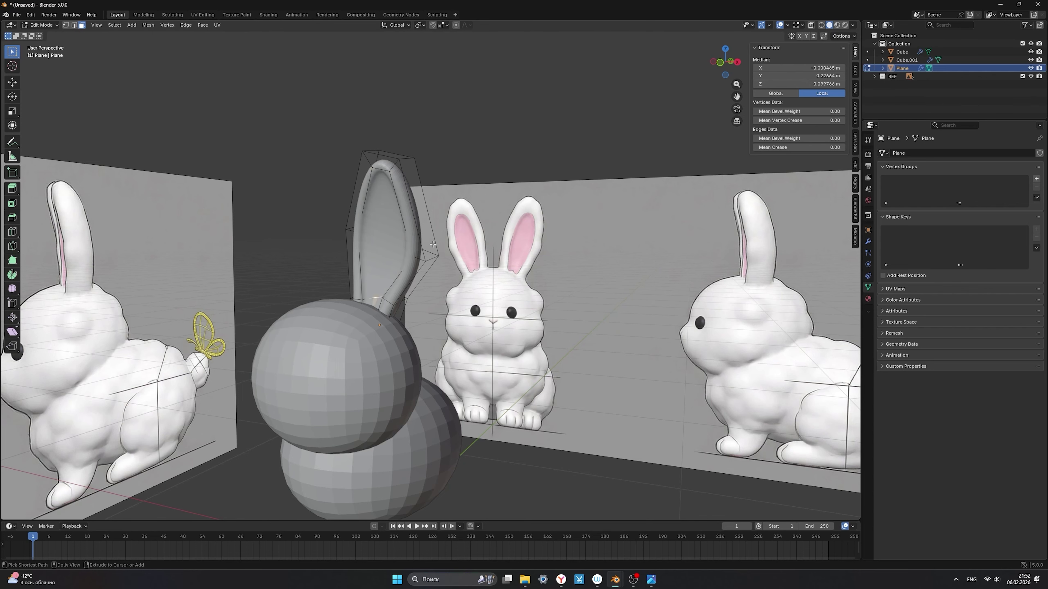
# Try to add a loop cut across the upper inner-ear face in front view, and undo it.
pyautogui.press('Tab')
pyautogui.keyDown('alt'); pyautogui.moveTo(503, 288); pyautogui.dragTo(523, 287, button='middle'); pyautogui.keyUp('alt')
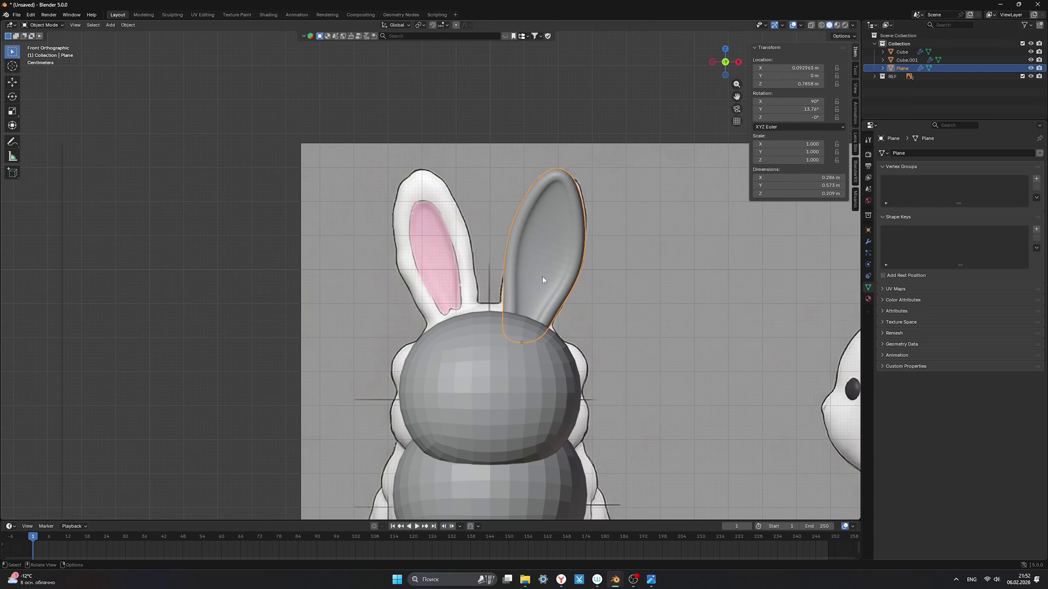
pyautogui.scroll(2, 543, 268)
pyautogui.press('Tab')
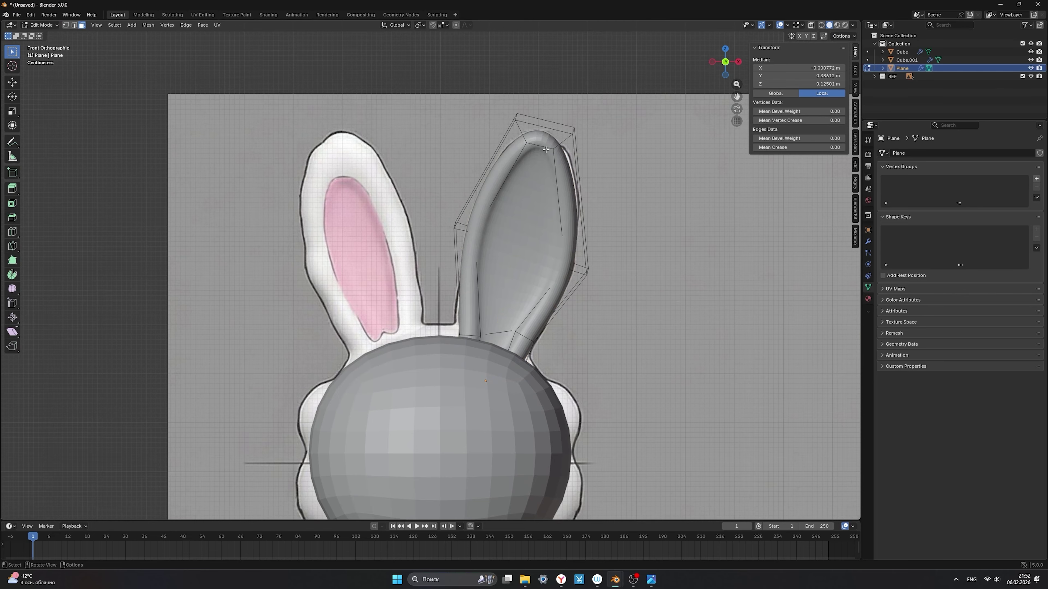
pyautogui.hotkey('ctrl', 'r')
pyautogui.click(543, 159)
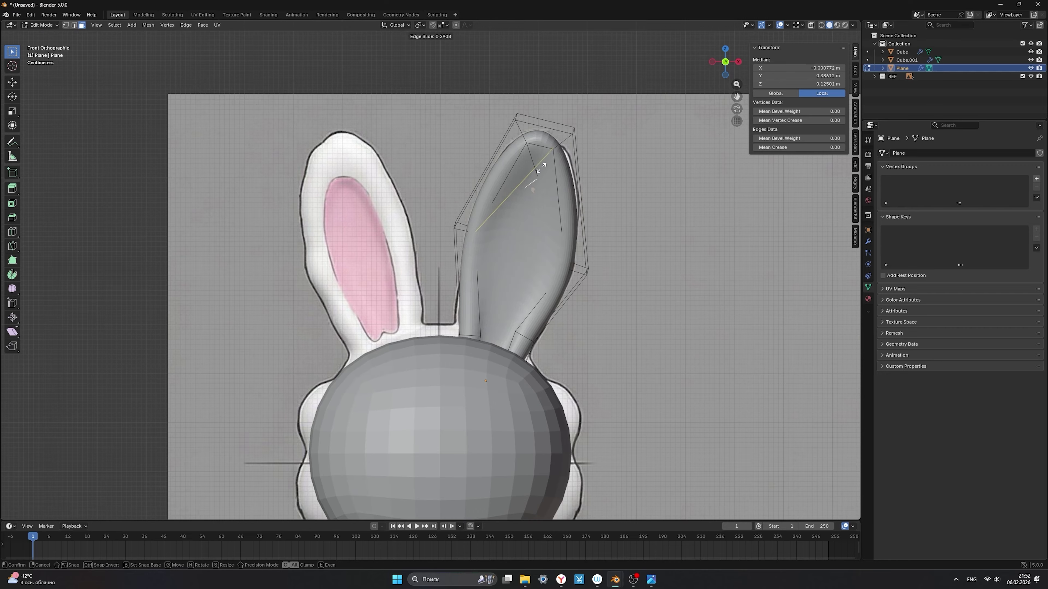
pyautogui.rightClick(540, 168)
pyautogui.hotkey('ctrl', 'z')
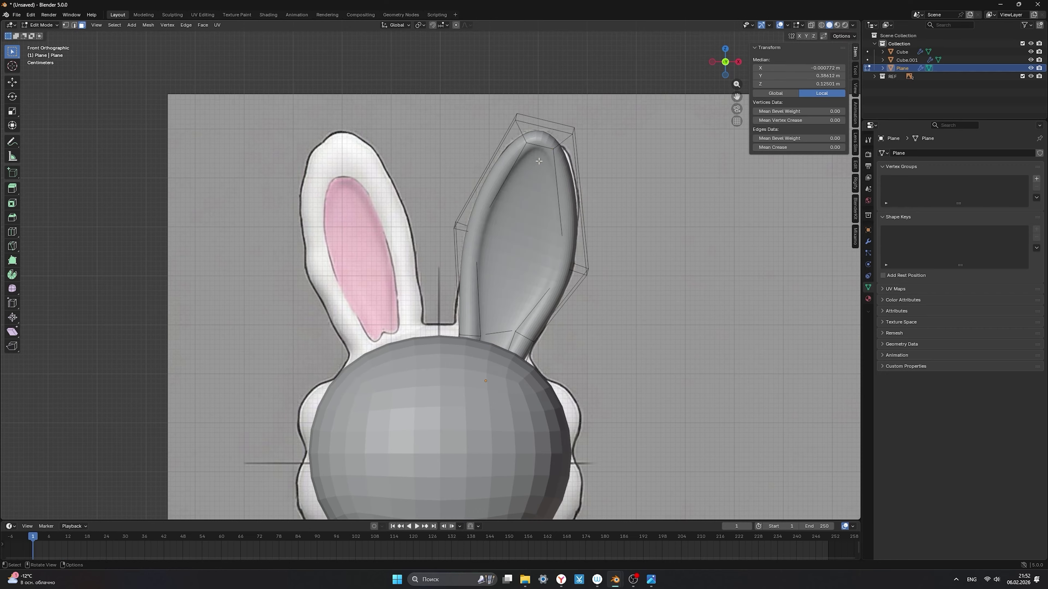
# With X-ray on, lower the narrow face at the top of the ear's hollow about 0.02 m along Z.
pyautogui.click(809, 26)
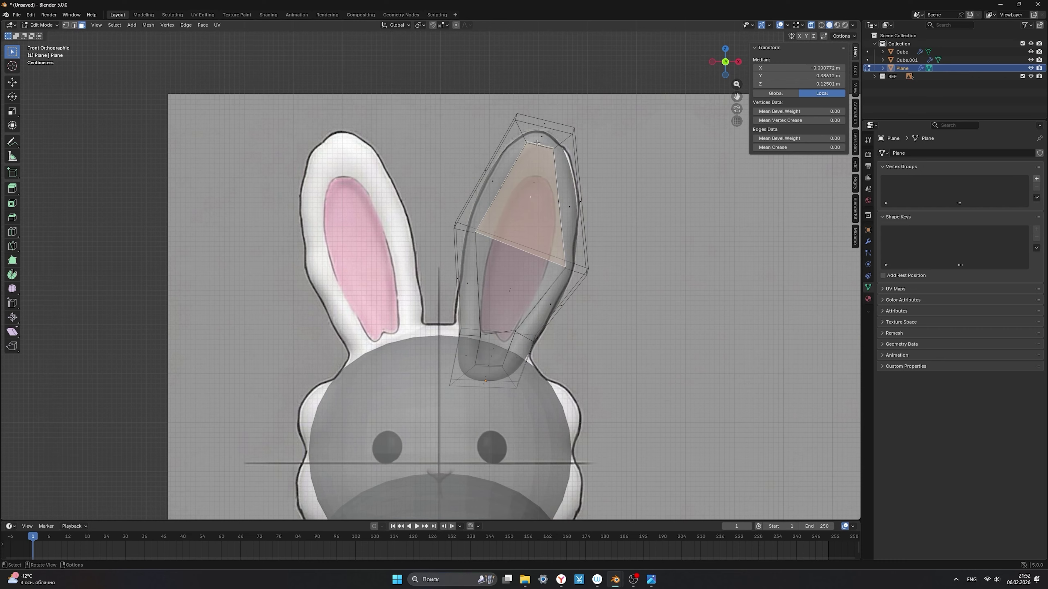
pyautogui.hotkey('ctrl', 'r')
pyautogui.click(536, 156)
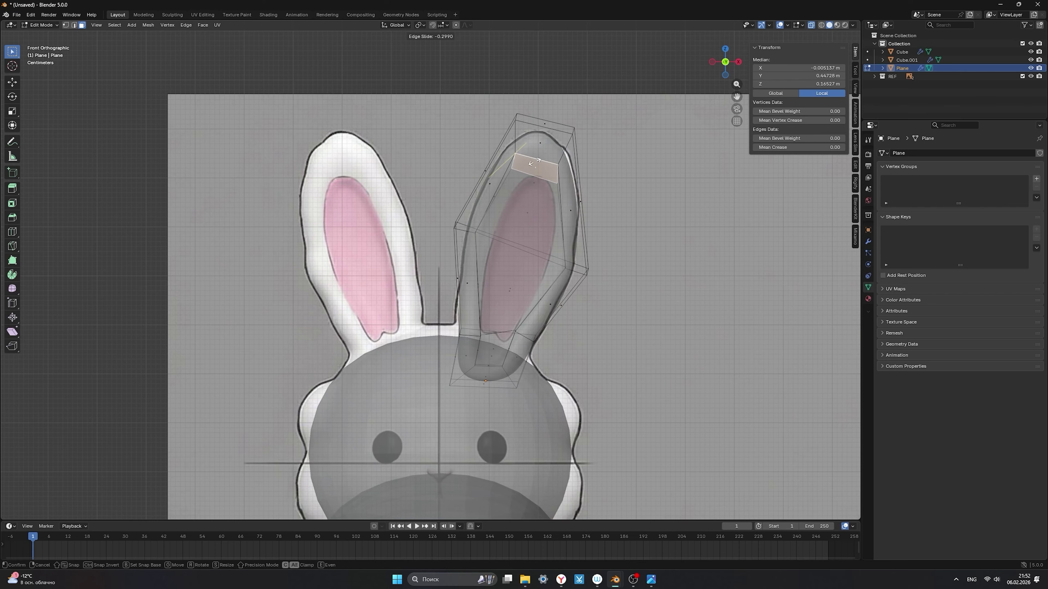
pyautogui.click(535, 145)
pyautogui.press('g')
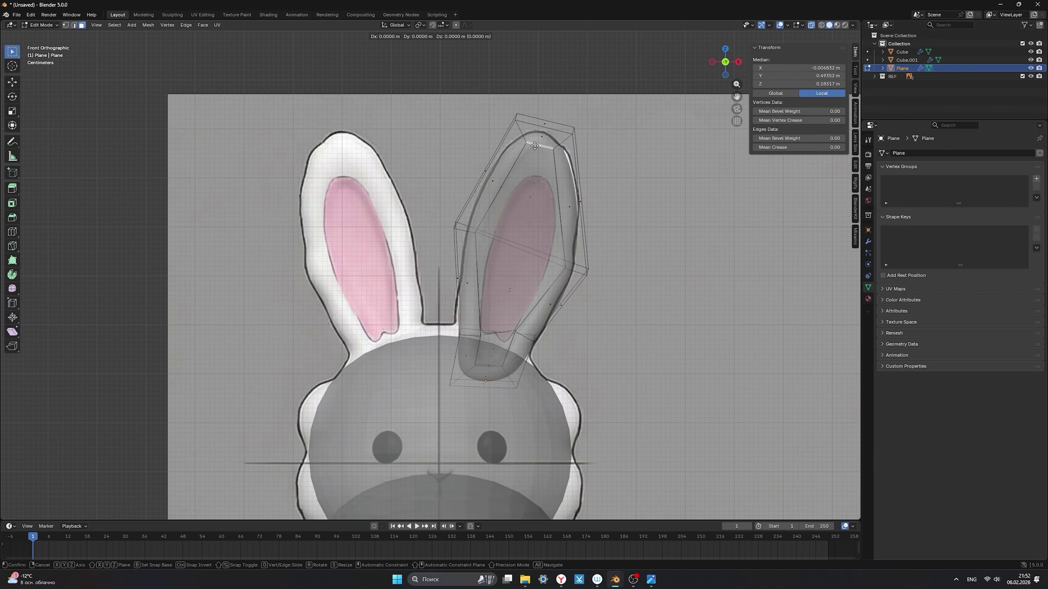
pyautogui.press('z')
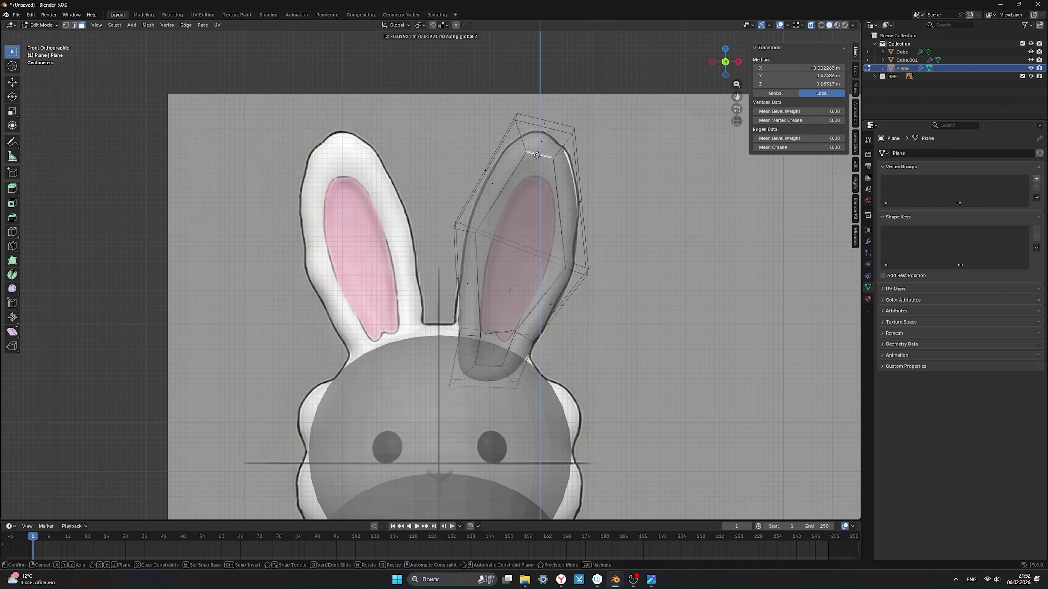
pyautogui.click(537, 154)
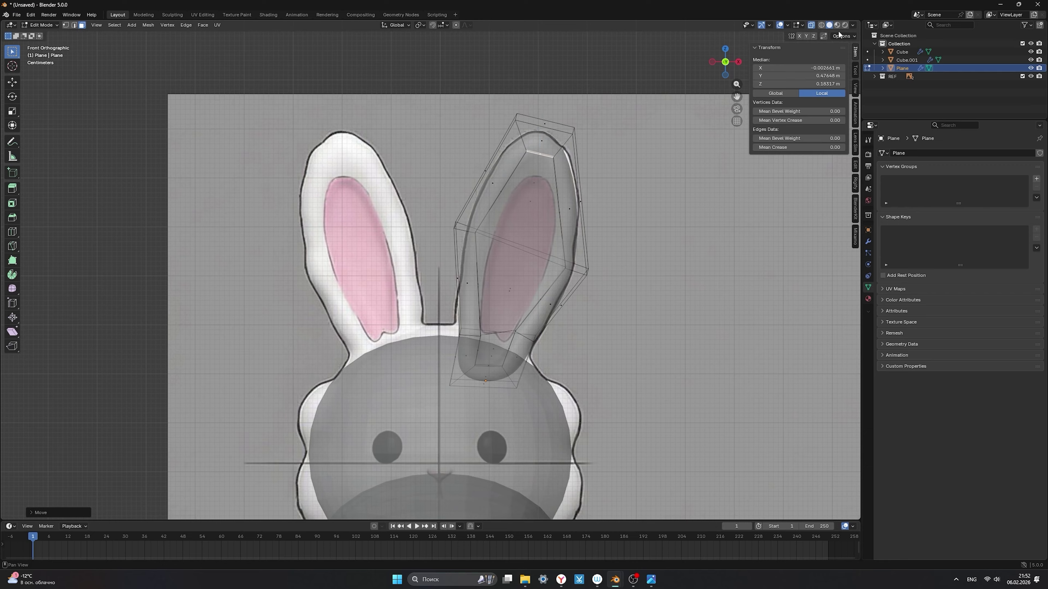
# Turn off X-ray and lower the selected top face of the ear's hollow slightly in front view.
pyautogui.click(811, 25)
pyautogui.press('g')
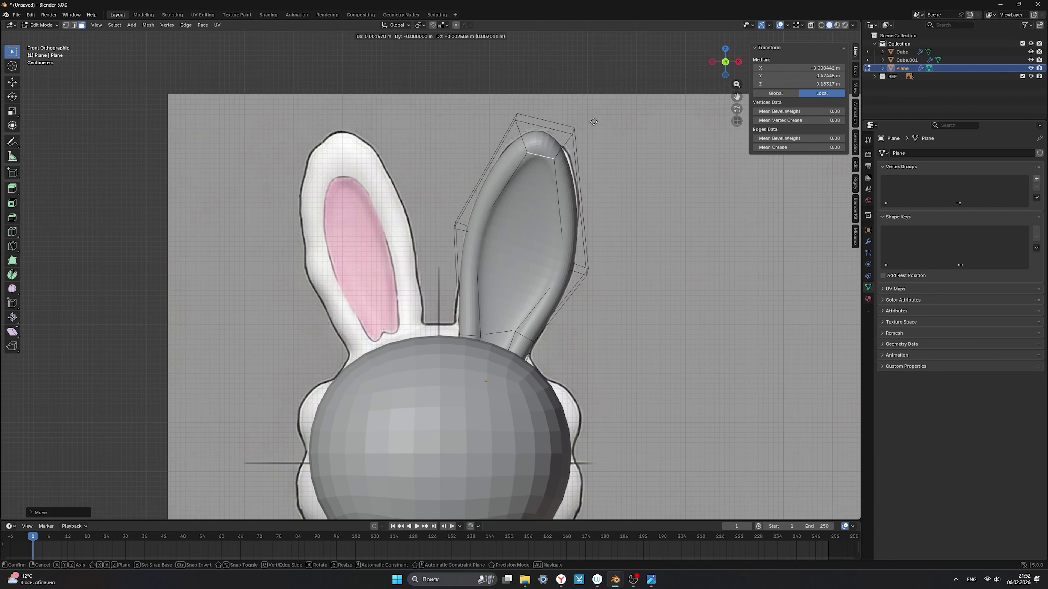
pyautogui.click(589, 130)
# In side view, move the selected top face of the ear's hollow about 0.02 m backward along Y.
pyautogui.moveTo(590, 130); pyautogui.dragTo(459, 234, button='middle')
pyautogui.press('Tab')
pyautogui.scroll(4, 359, 262)
pyautogui.keyDown('shift'); pyautogui.moveTo(284, 271); pyautogui.dragTo(435, 289, button='middle'); pyautogui.keyUp('shift')
pyautogui.press('Tab')
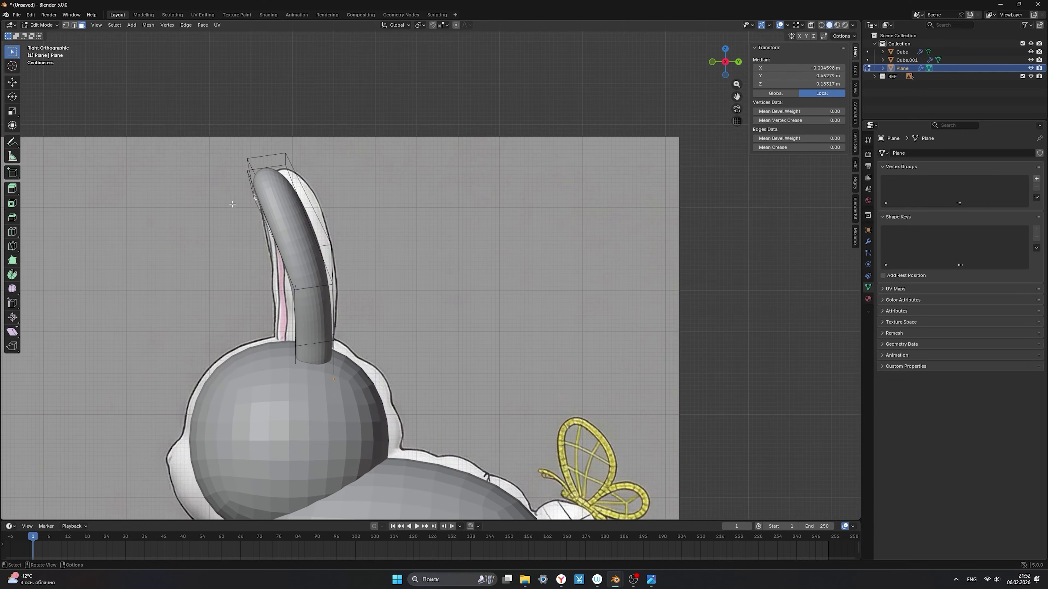
pyautogui.press('g')
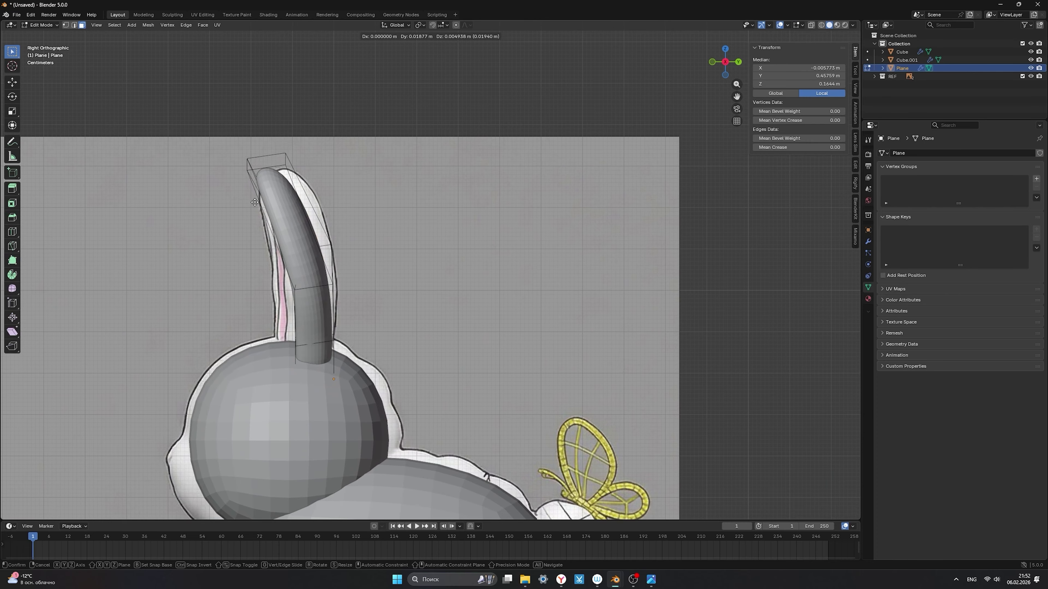
pyautogui.click(254, 203)
# Select the rear faces of the ear and move them forward along Y in side view to thin it.
pyautogui.moveTo(253, 203); pyautogui.dragTo(496, 248, button='middle')
pyautogui.scroll(-5, 290, 199)
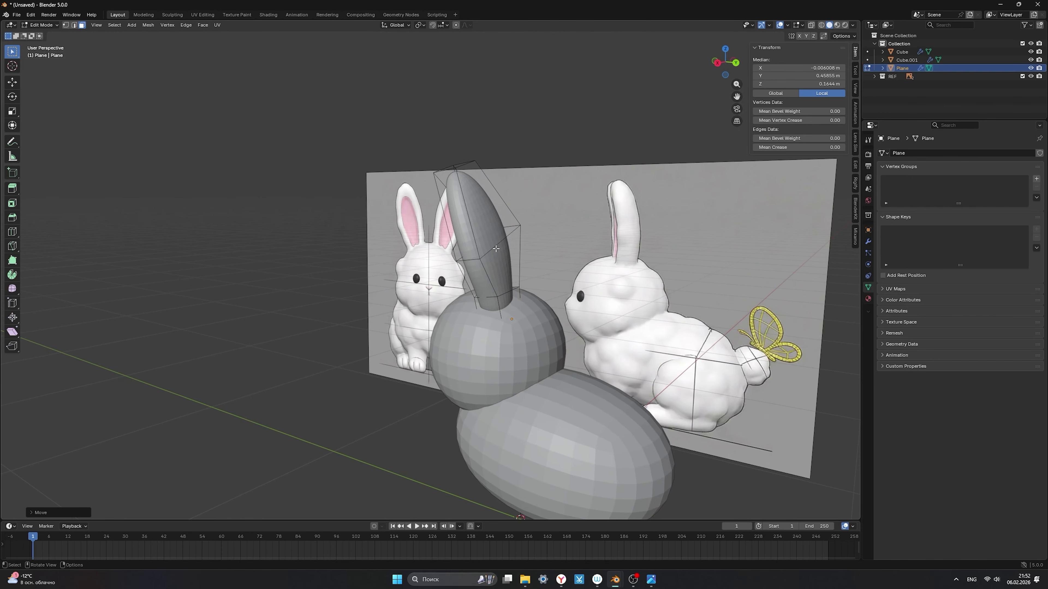
pyautogui.click(495, 246)
pyautogui.keyDown('ctrl'); pyautogui.click(509, 298); pyautogui.keyUp('ctrl')
pyautogui.press('KP_3')
pyautogui.scroll(3, 557, 282)
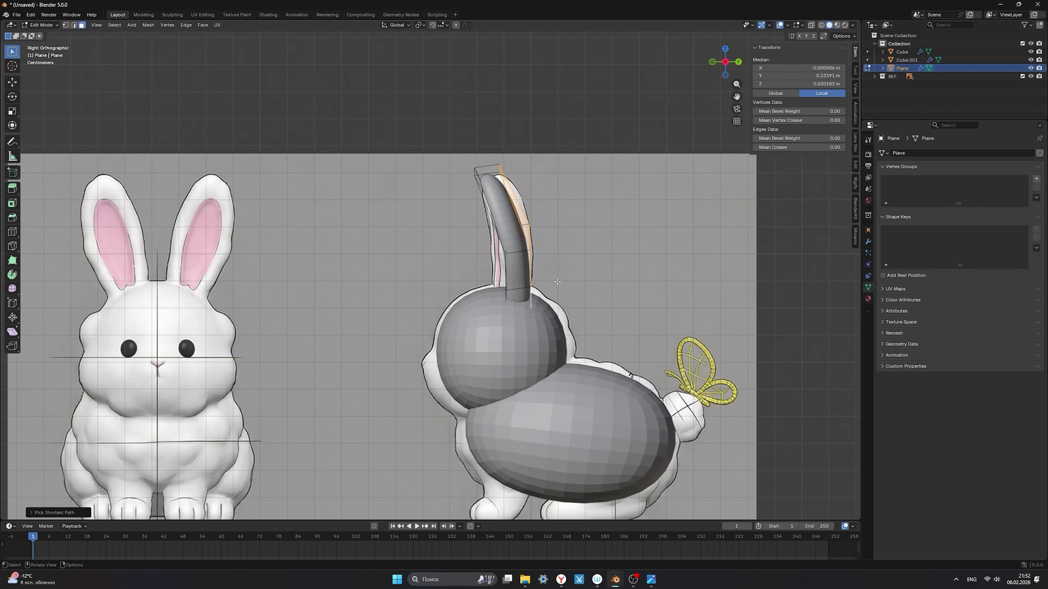
pyautogui.press('g')
pyautogui.press('y')
pyautogui.click(550, 280)
# Select the ear's whole linked mesh, move it backward along Y, and return to Object Mode.
pyautogui.hotkey('ctrl', 'l')
pyautogui.press('g')
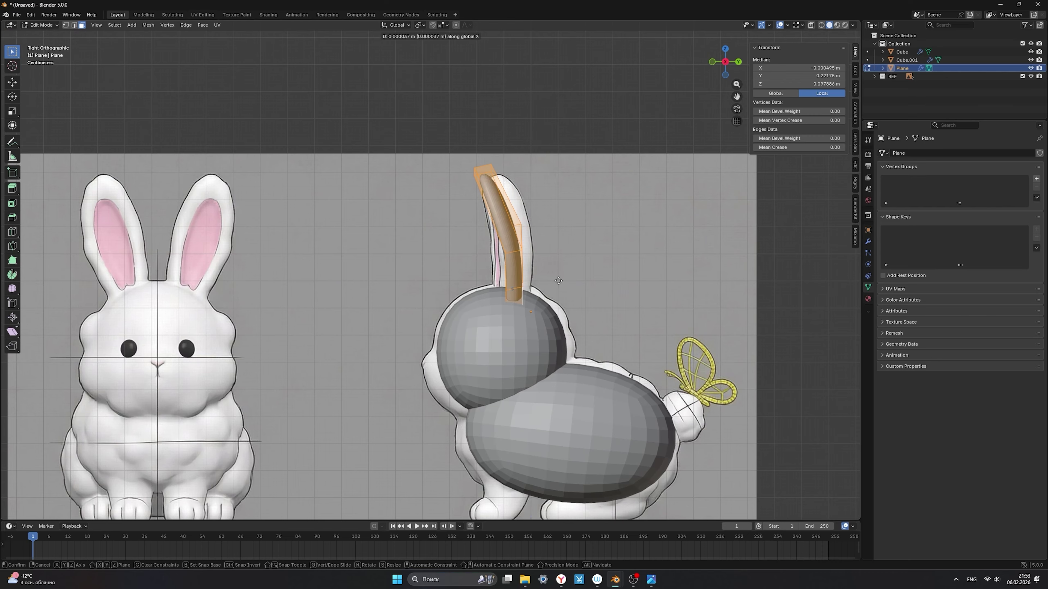
pyautogui.press('y')
pyautogui.click(566, 284)
pyautogui.press('Tab')
# Move the ear object about 0.033 m forward along Y to line up with the side reference.
pyautogui.press('g')
pyautogui.press('x')
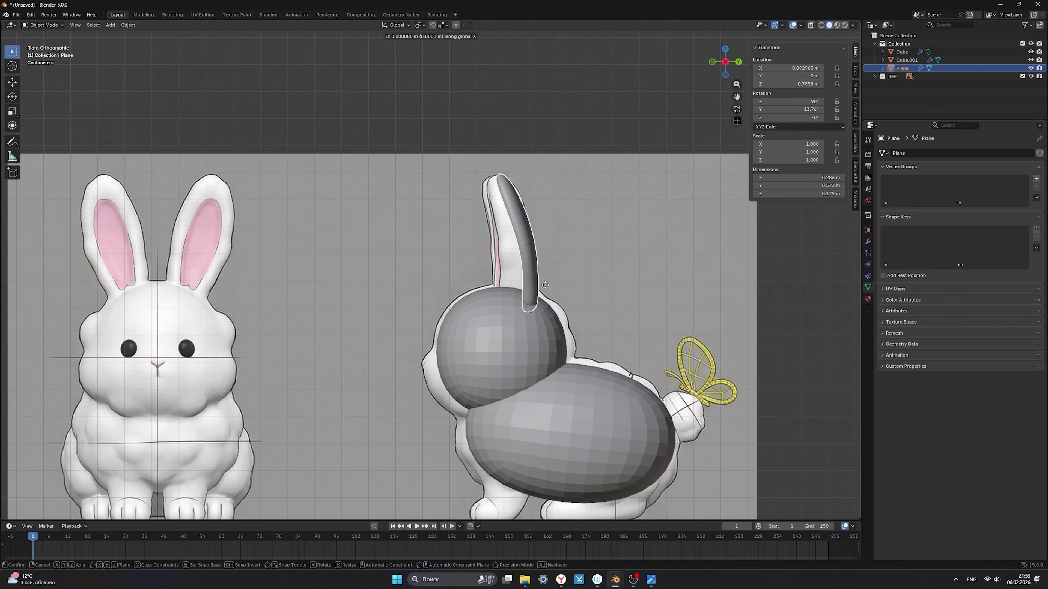
pyautogui.press('y')
pyautogui.click(540, 283)
# Apply smooth shading to the ear in front view.
pyautogui.moveTo(540, 282)
pyautogui.mouseDown(button='middle')
pyautogui.moveTo(552, 294)
pyautogui.moveTo(599, 290)
pyautogui.mouseUp(button='middle')
pyautogui.press('KP_1')
pyautogui.rightClick(530, 247)
pyautogui.click(530, 247)
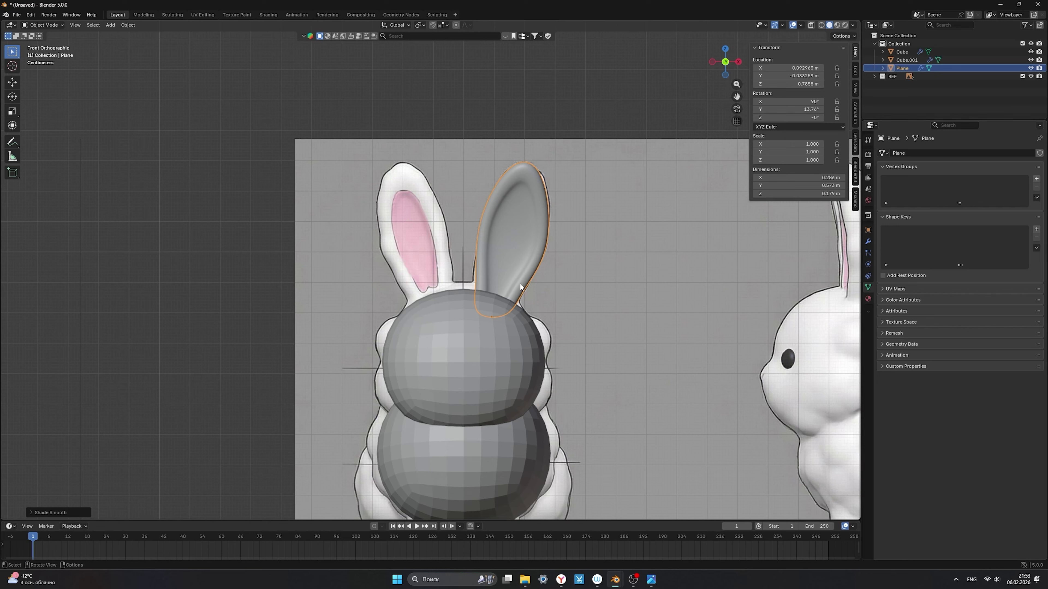
# Duplicate the ear in place and mirror the copy along the global X axis.
pyautogui.hotkey('shift', 'd')
pyautogui.rightClick(495, 277)
pyautogui.rightClick(478, 274)
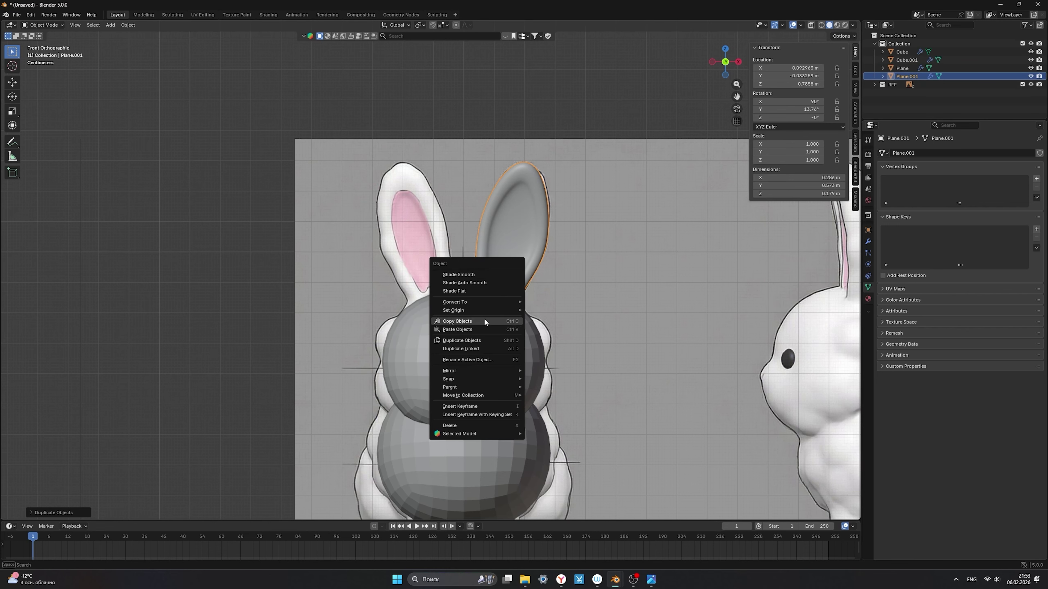
pyautogui.moveTo(477, 380)
pyautogui.click(552, 382)
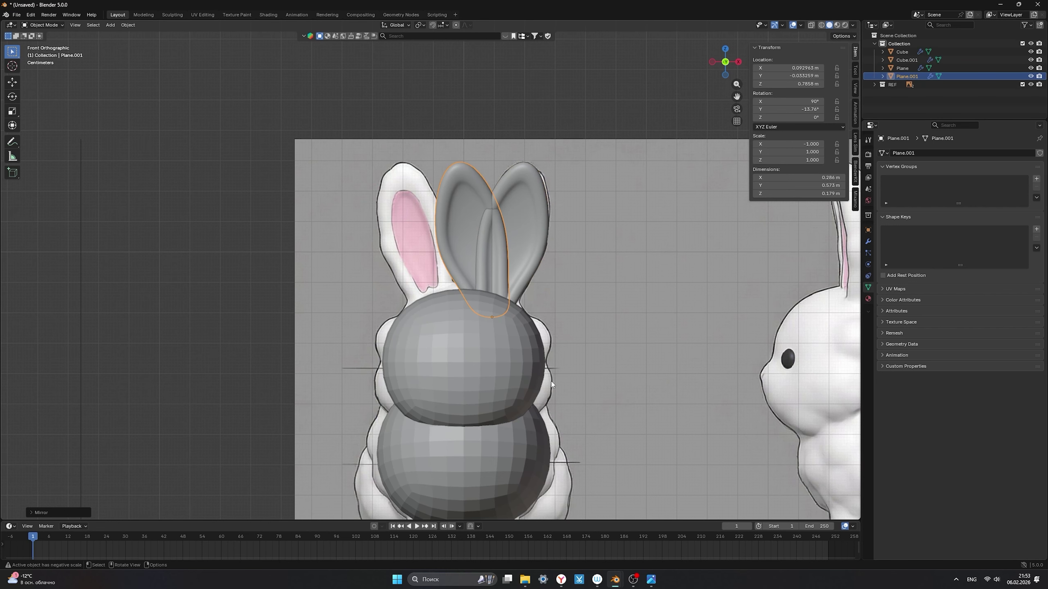
# Move the mirrored ear about 0.19 m in negative X onto the reference's other ear.
pyautogui.press('g')
pyautogui.press('x')
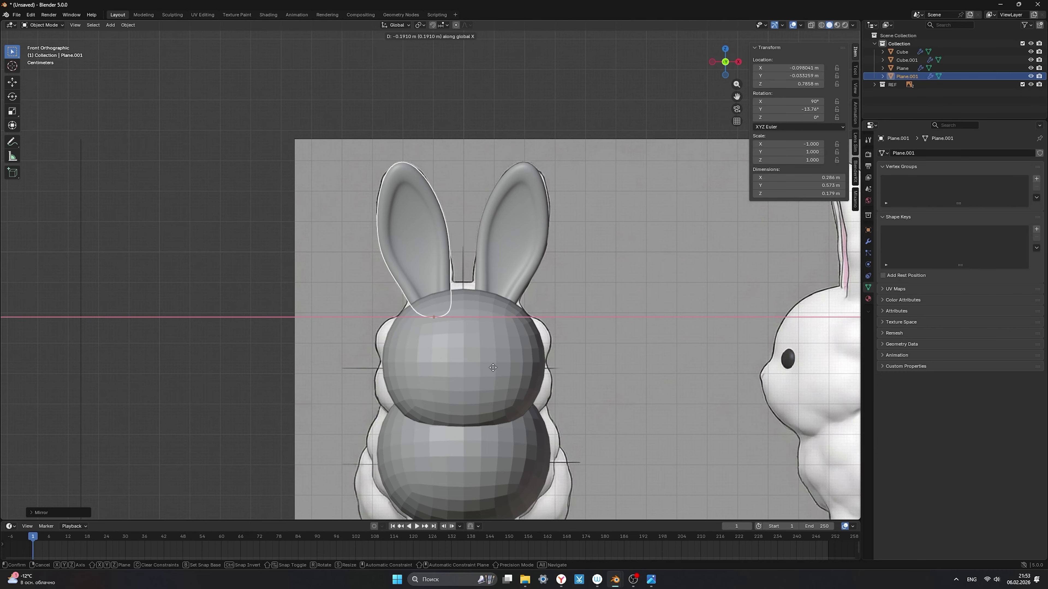
pyautogui.click(496, 370)
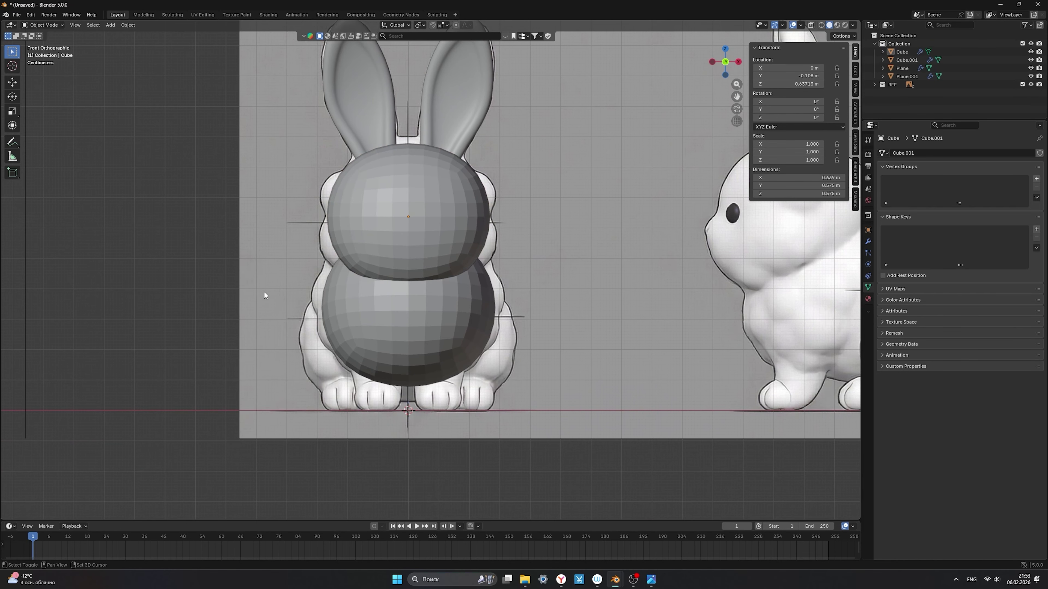
# Add a cube and scale it down to about 0.37 m per side.
pyautogui.hotkey('shift', 'a')
pyautogui.moveTo(264, 292)
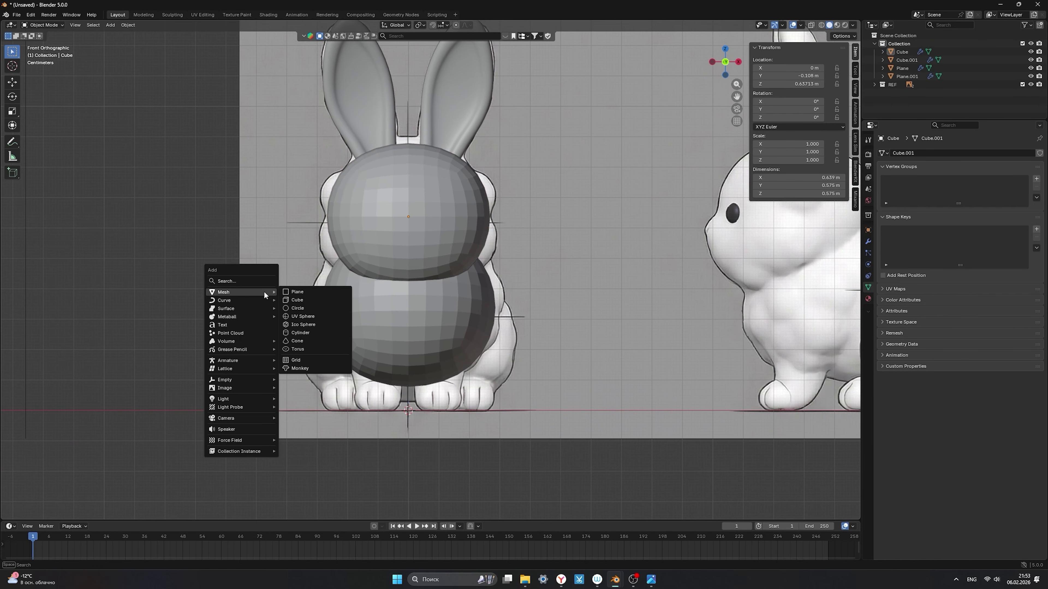
pyautogui.click(298, 300)
pyautogui.press('s')
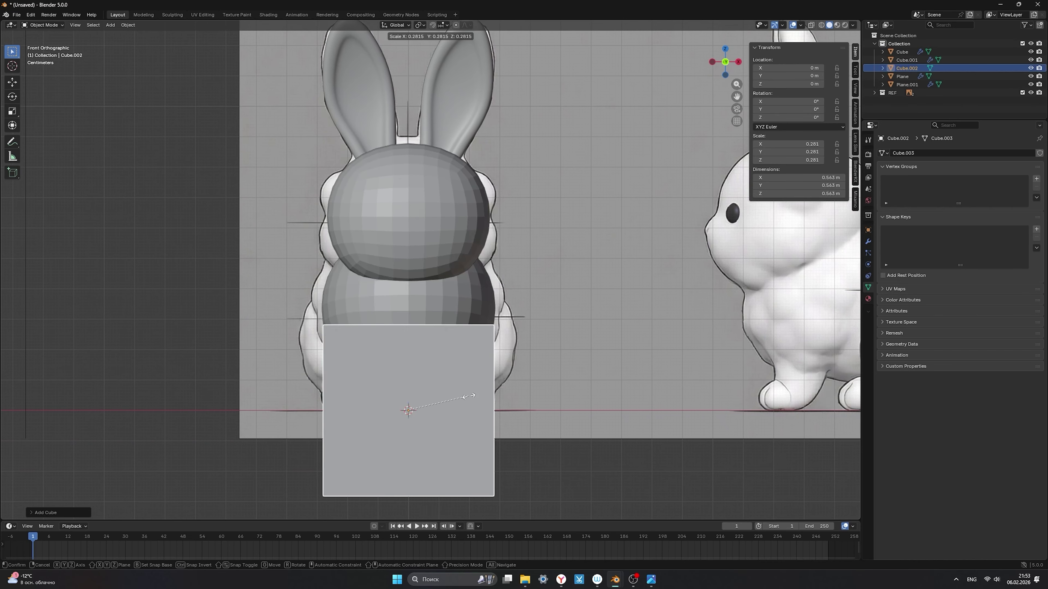
pyautogui.click(446, 400)
# In Edit Mode, lower the cube's mesh about 0.18 m along Z so its top sits at the origin.
pyautogui.press('Tab')
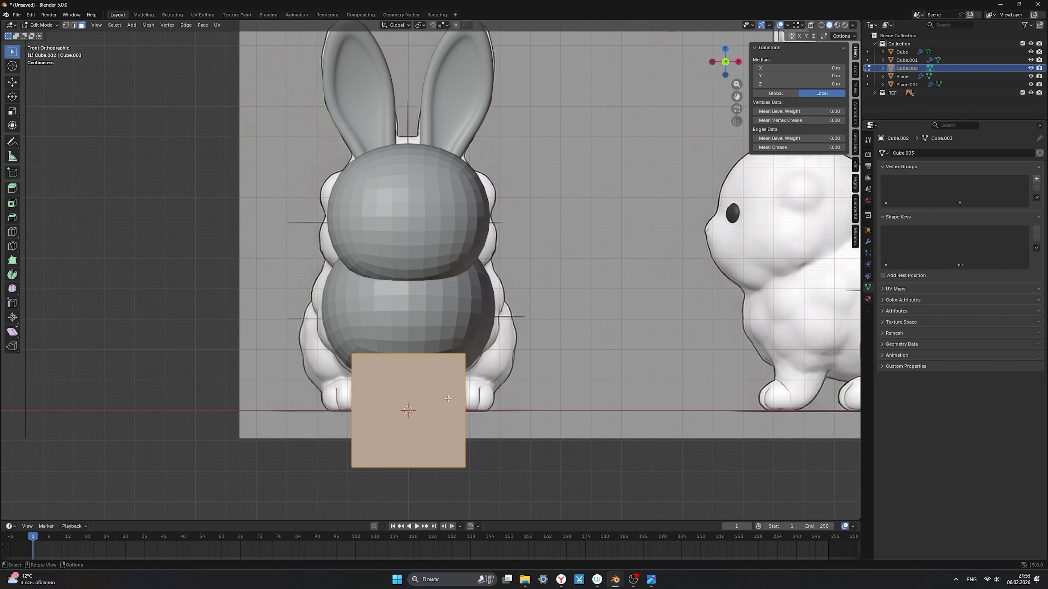
pyautogui.press('g')
pyautogui.press('z')
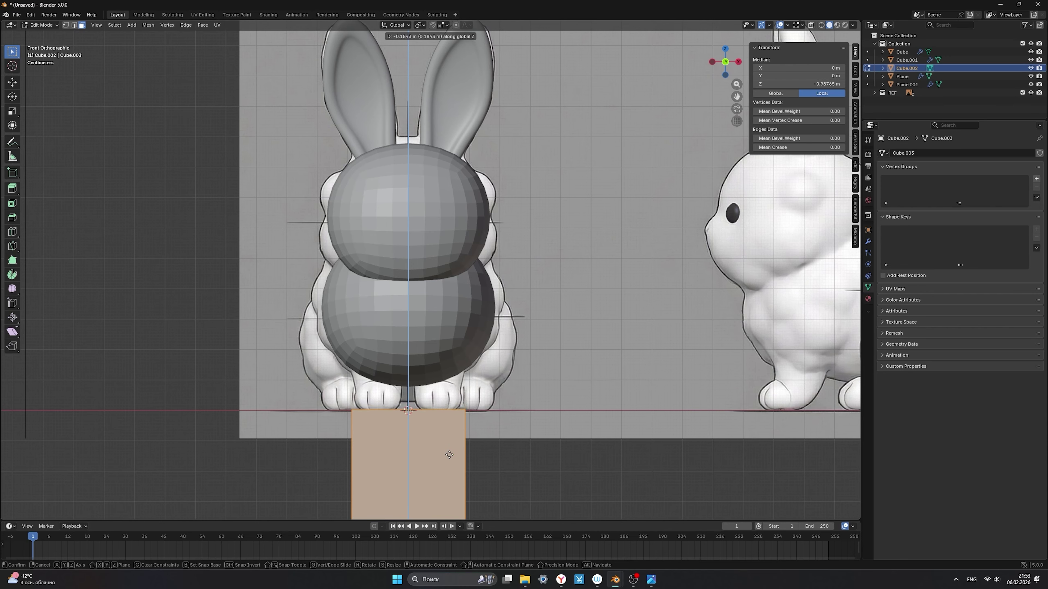
pyautogui.click(449, 455)
pyautogui.press('Tab')
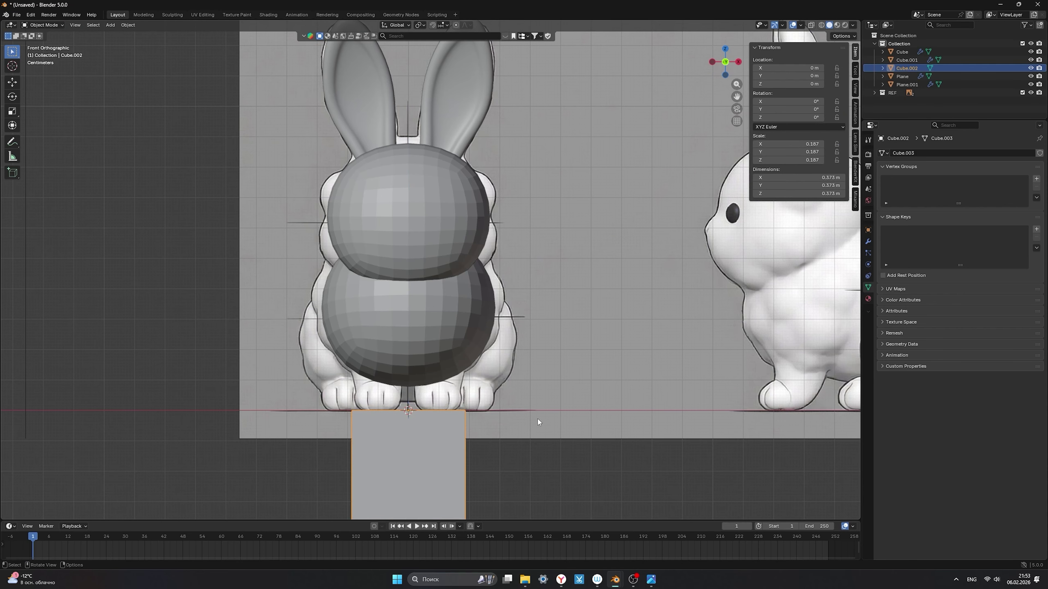
# Scale the cube down to about 0.2 m per side and apply its scale.
pyautogui.press('s')
pyautogui.click(480, 422)
pyautogui.hotkey('ctrl', 'a')
pyautogui.click(480, 422)
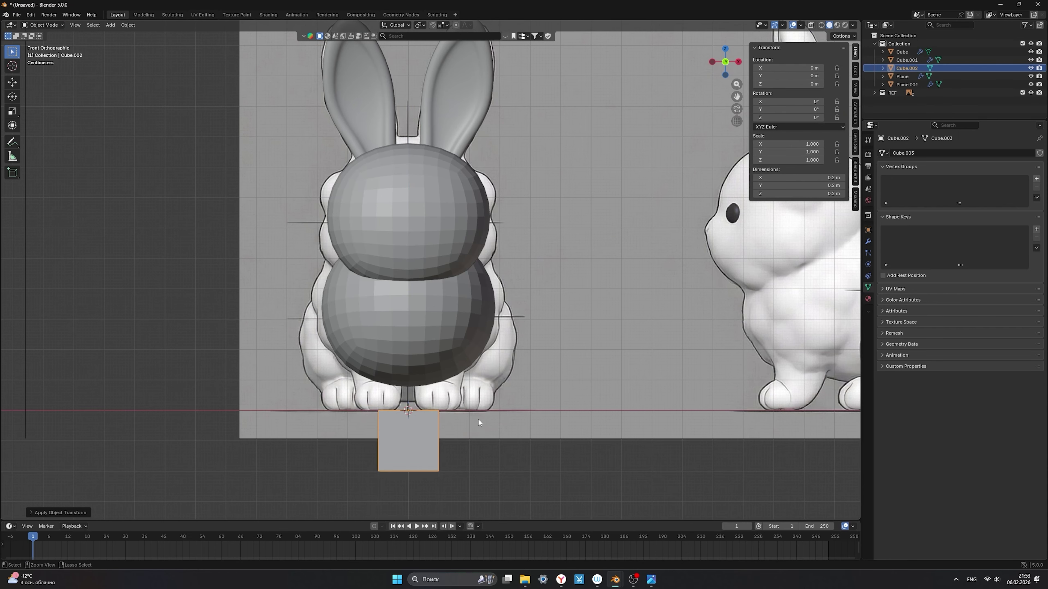
# Add a level 2 subdivision to the small cube and place it over a front paw at about X -0.10, Z 0.17 m.
pyautogui.hotkey('ctrl', '2')
pyautogui.press('g')
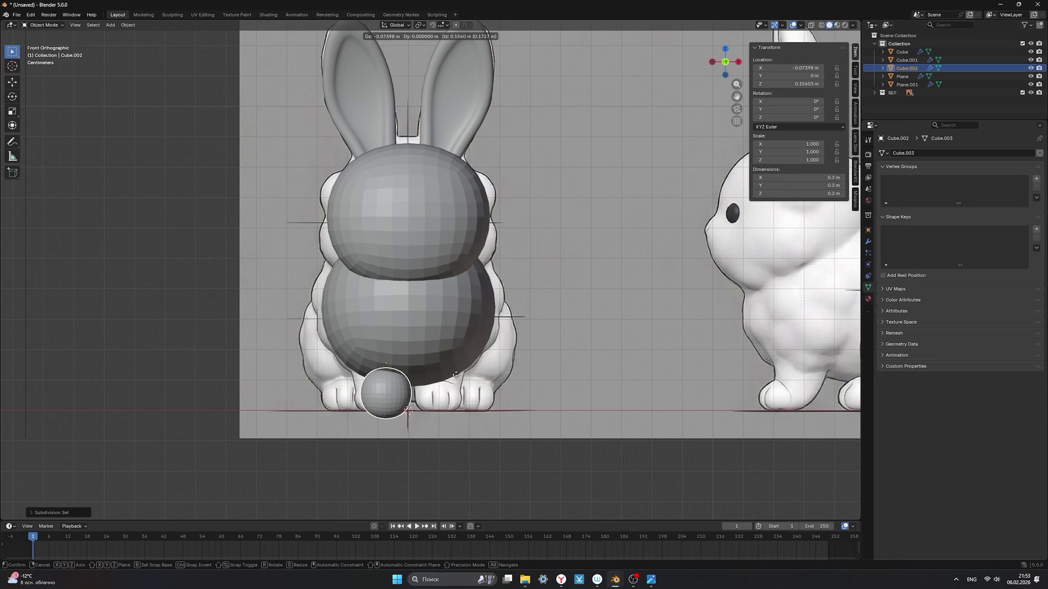
pyautogui.click(450, 374)
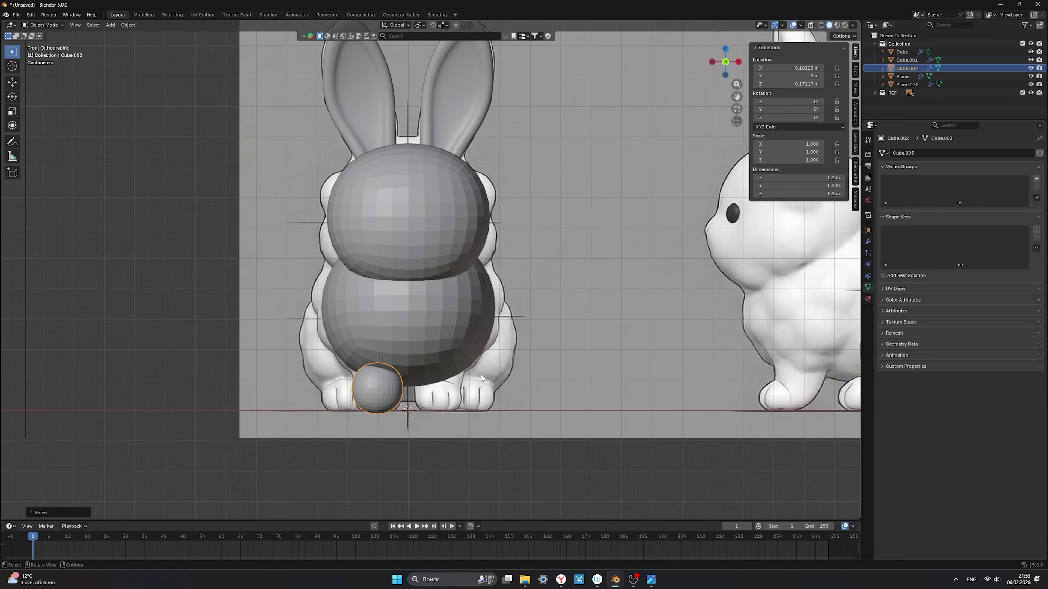
# Scale the paw shape to about 0.95 along Z and reposition it over the front paw at about X -0.10, Z 0.18 m.
pyautogui.press('s')
pyautogui.press('z')
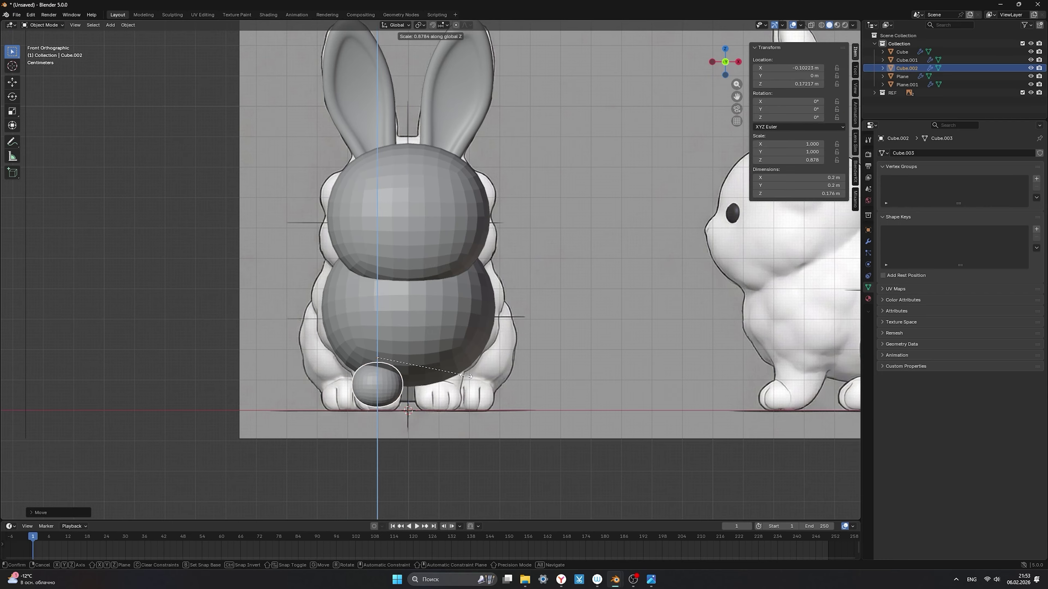
pyautogui.click(467, 375)
pyautogui.press('g')
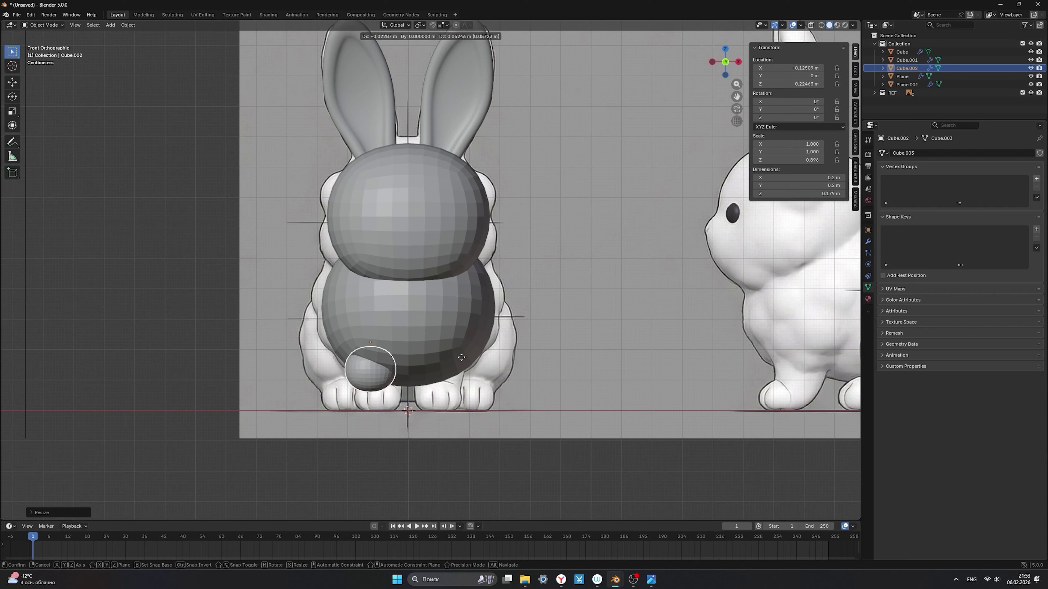
pyautogui.click(470, 361)
pyautogui.press('s')
pyautogui.press('z')
pyautogui.click(460, 355)
pyautogui.press('g')
pyautogui.press('z')
pyautogui.click(448, 358)
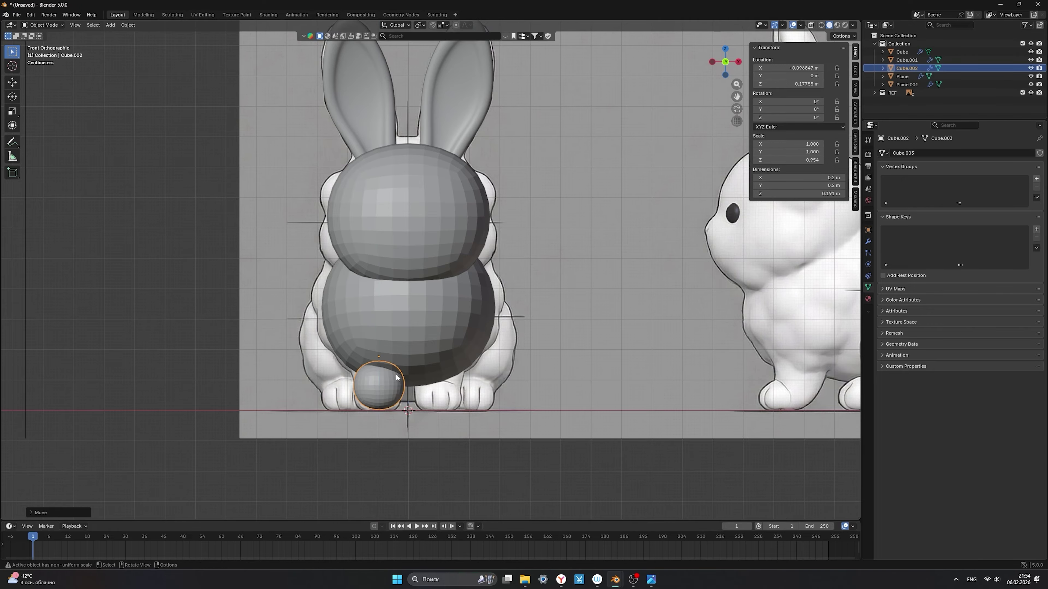
# Add a horizontal loop cut around the paw shape and slide it close to the top edge.
pyautogui.press('Tab')
pyautogui.hotkey('ctrl', 'r')
pyautogui.click(407, 385)
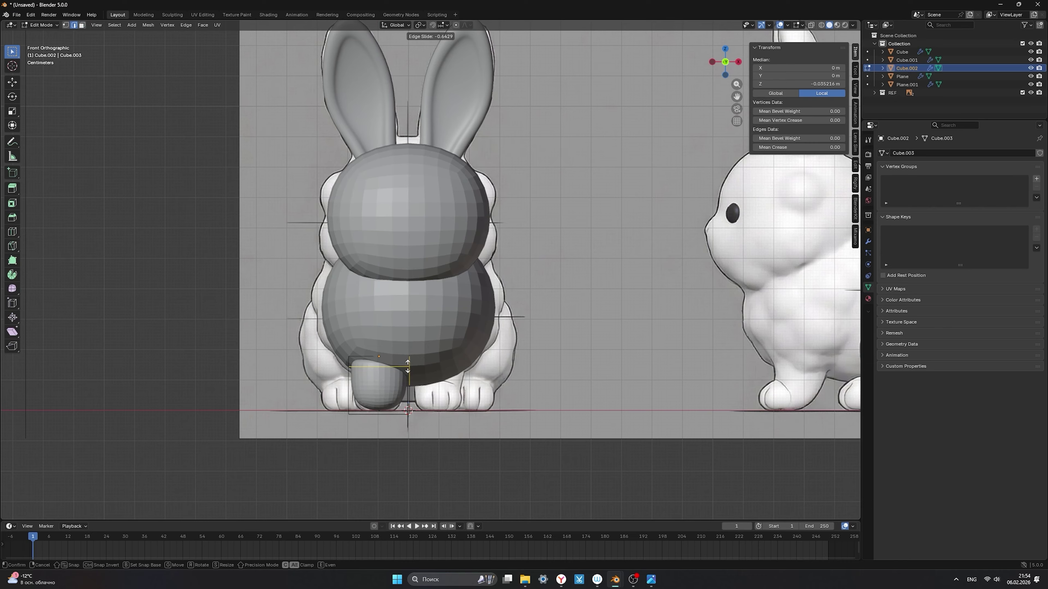
pyautogui.click(408, 363)
pyautogui.press('Tab')
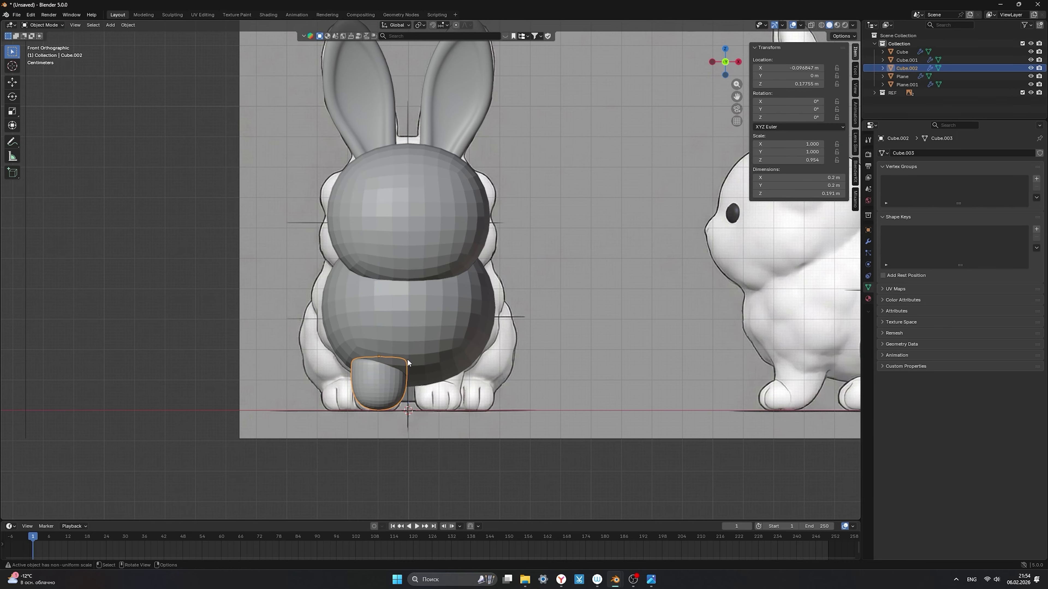
# Raise the paw shape to about Z 0.19 m and stretch its Z scale to about 0.99.
pyautogui.press('g')
pyautogui.press('z')
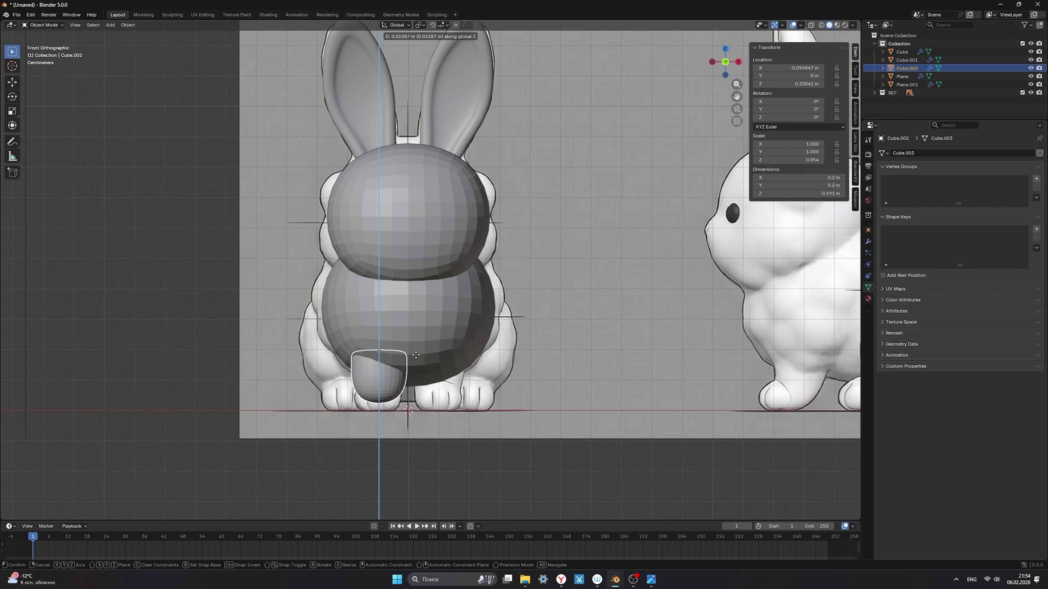
pyautogui.click(416, 362)
pyautogui.press('s')
pyautogui.press('z')
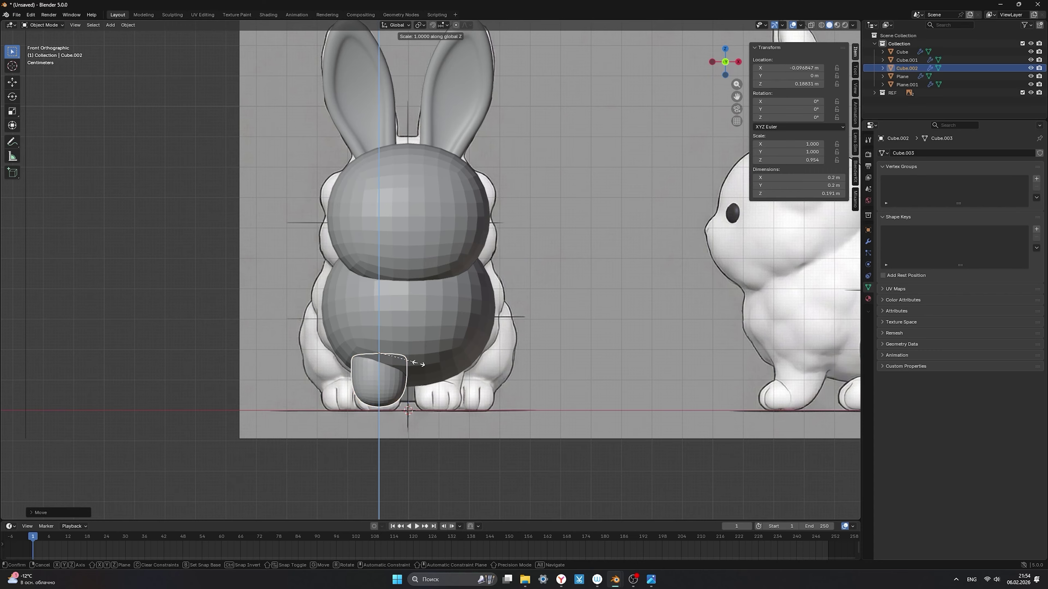
pyautogui.click(420, 355)
# In side view, move the paw shape toward the reference's front leg, to about Y -0.08, Z 0.22 m.
pyautogui.moveTo(421, 355); pyautogui.dragTo(453, 369, button='middle')
pyautogui.scroll(-3, 406, 356)
pyautogui.keyDown('shift'); pyautogui.moveTo(466, 378); pyautogui.dragTo(550, 306, button='middle'); pyautogui.keyUp('shift')
pyautogui.scroll(-1, 550, 306)
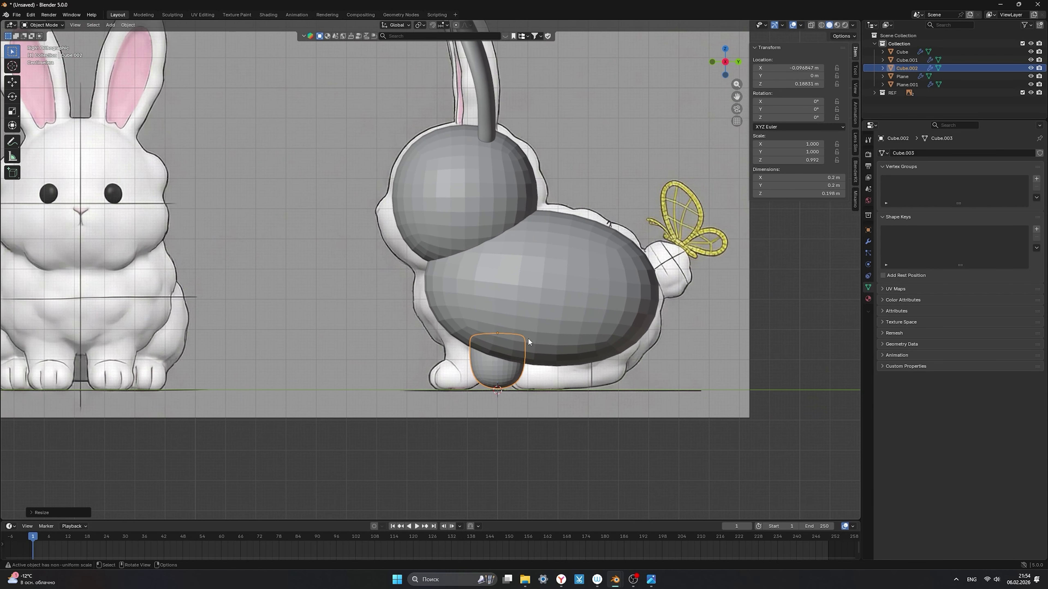
pyautogui.press('g')
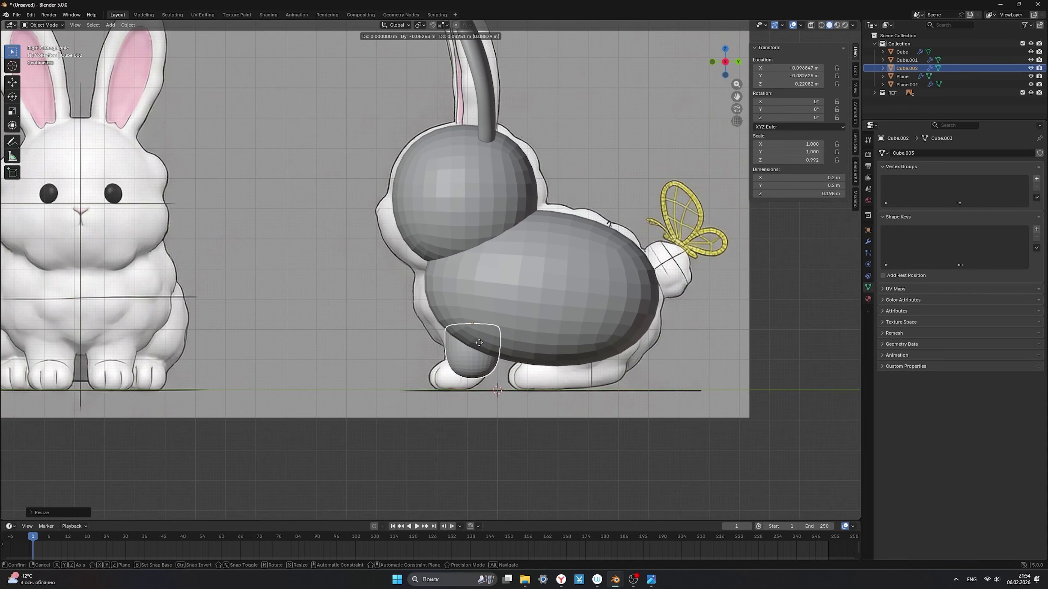
pyautogui.click(480, 346)
# Tilt the front leg about -14.5° around X, reposition it to about Y -0.07, Z 0.21 m, and deselect it.
pyautogui.press('r')
pyautogui.click(503, 374)
pyautogui.press('g')
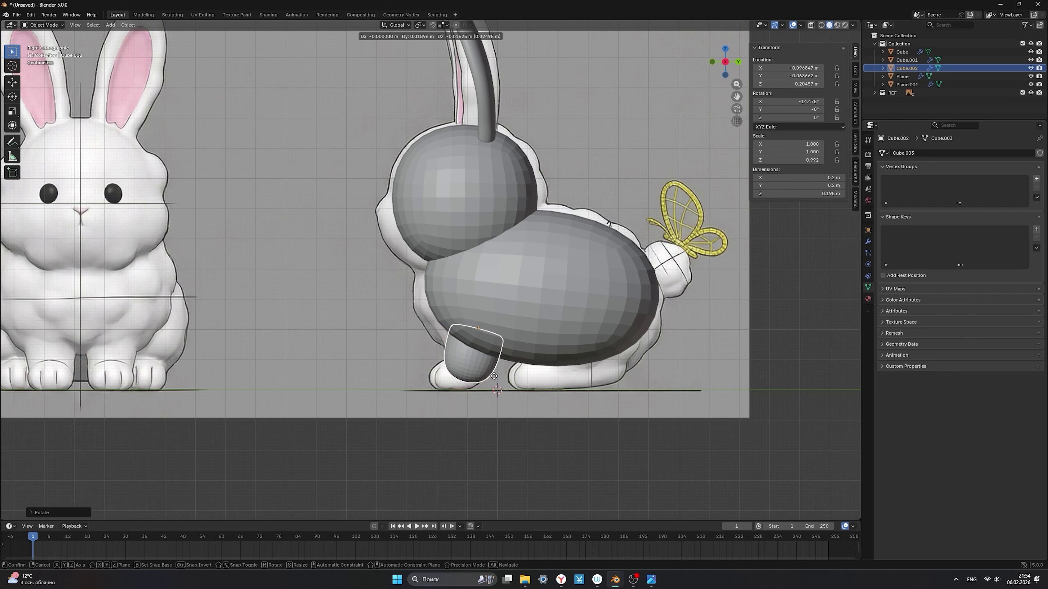
pyautogui.click(492, 375)
pyautogui.click(379, 452)
# Add a new default cube in front view.
pyautogui.moveTo(380, 452); pyautogui.dragTo(498, 431, button='middle')
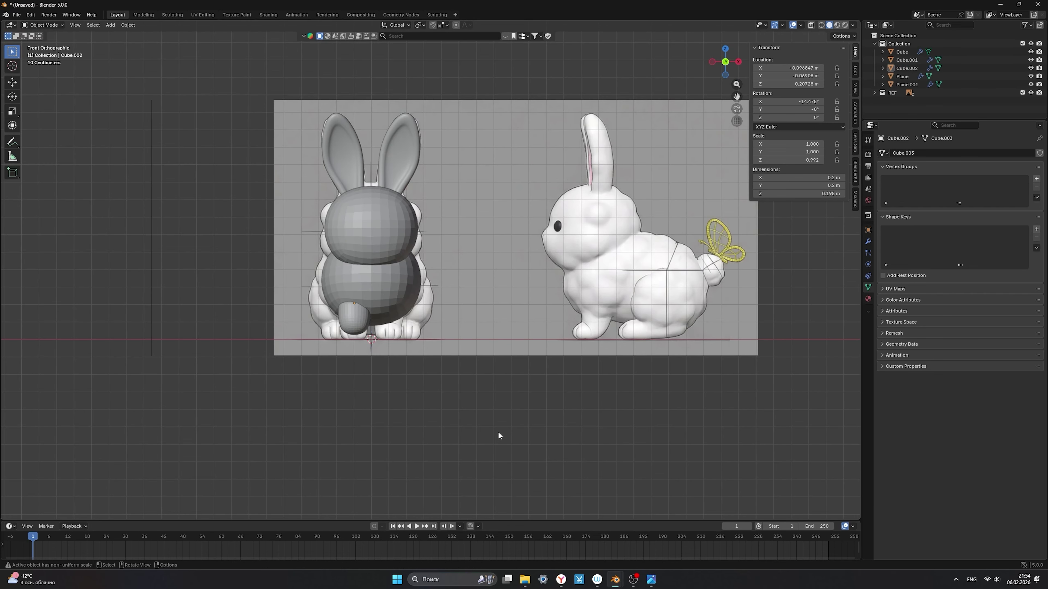
pyautogui.scroll(1, 403, 400)
pyautogui.hotkey('shift', 'a')
pyautogui.moveTo(412, 401)
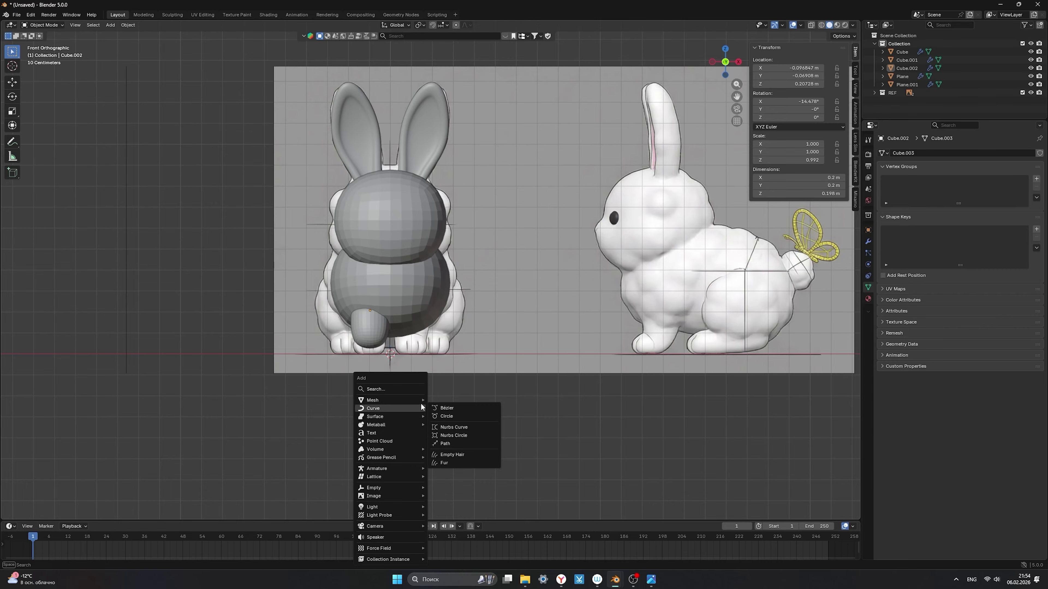
pyautogui.click(440, 407)
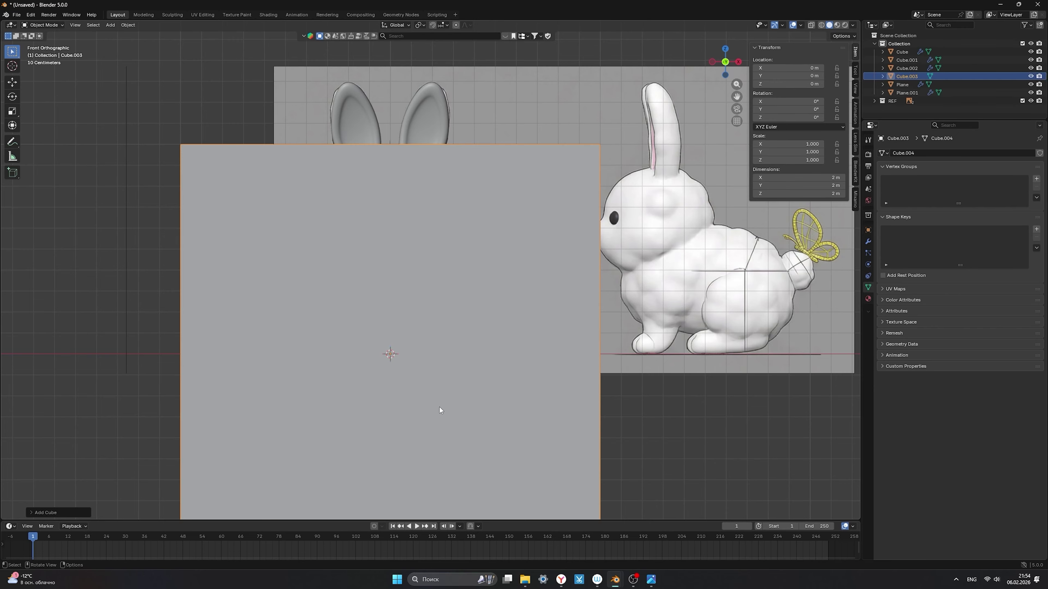
# In Edit Mode, set the new cube's median Z to 1 m so its base sits at the origin.
pyautogui.press('Tab')
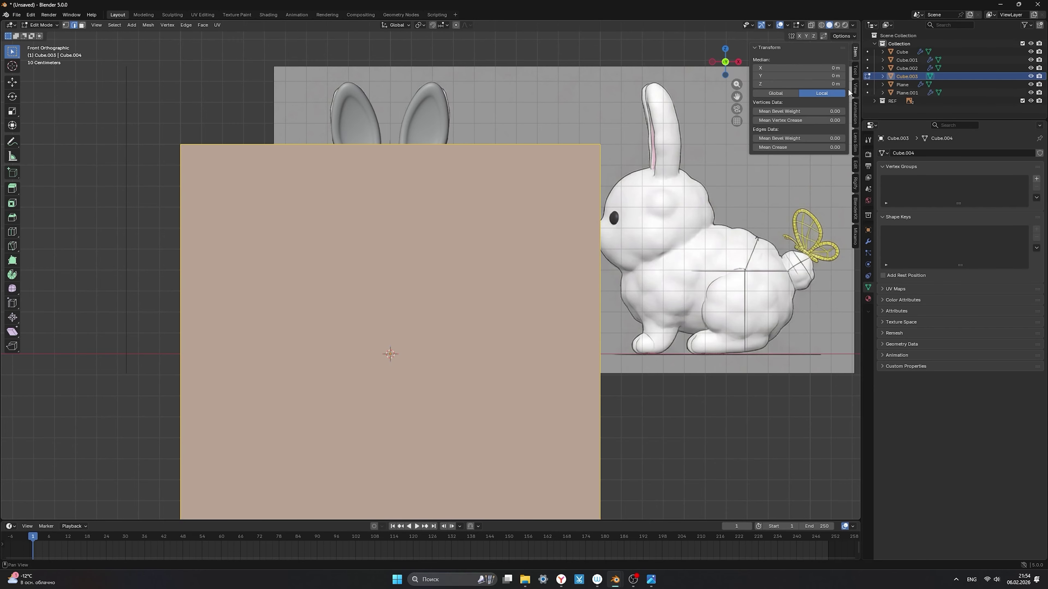
pyautogui.click(824, 84)
pyautogui.write('1')
pyautogui.press('Return')
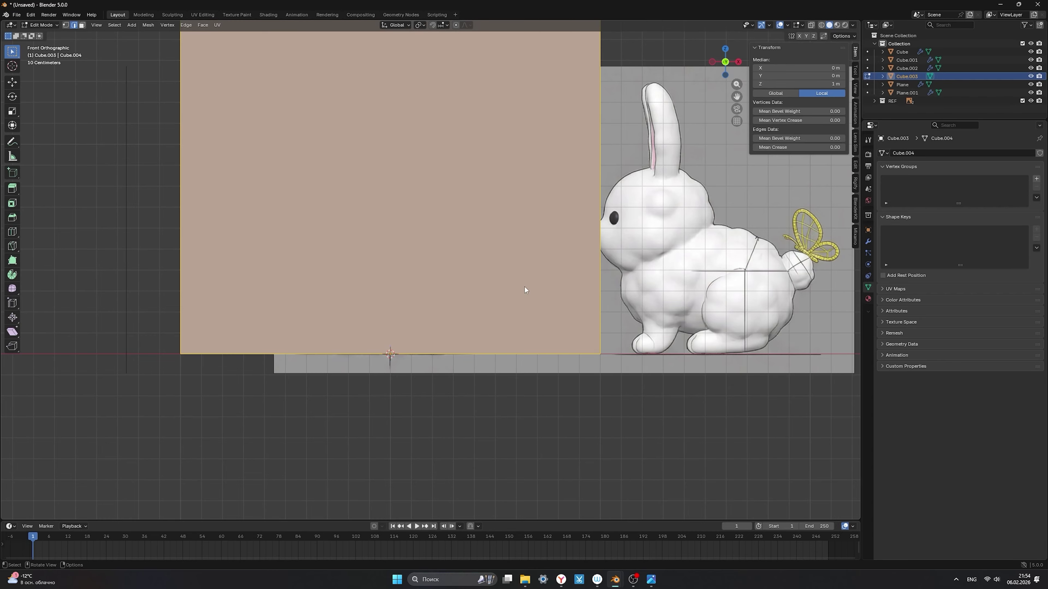
# Scale the new cube to about 0.186 m, apply level-2 subdivision, and move it below the front leg at about X -0.10 m.
pyautogui.press('Tab')
pyautogui.press('s')
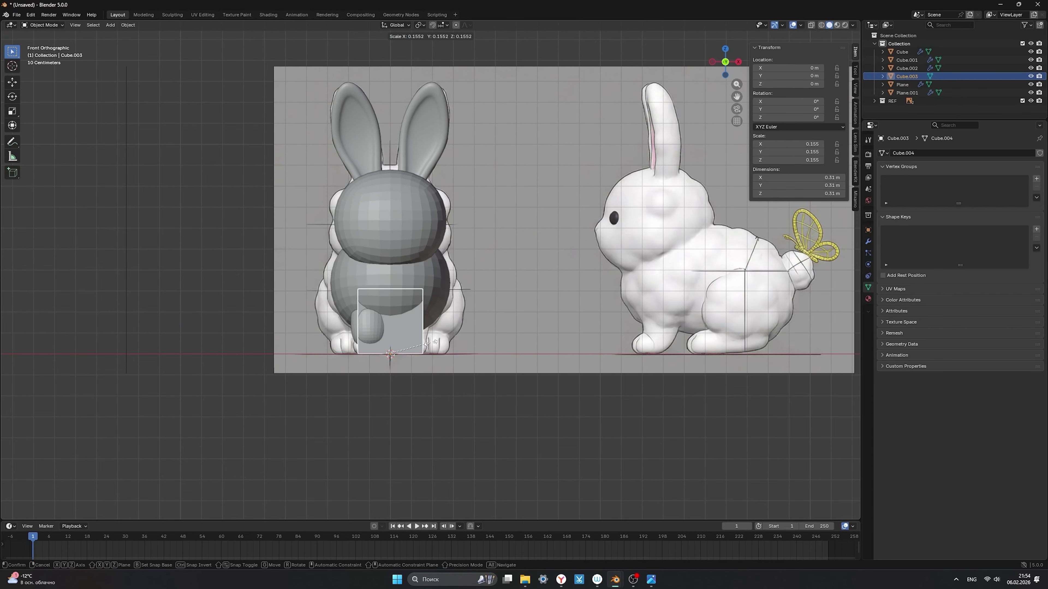
pyautogui.click(418, 351)
pyautogui.scroll(2, 418, 351)
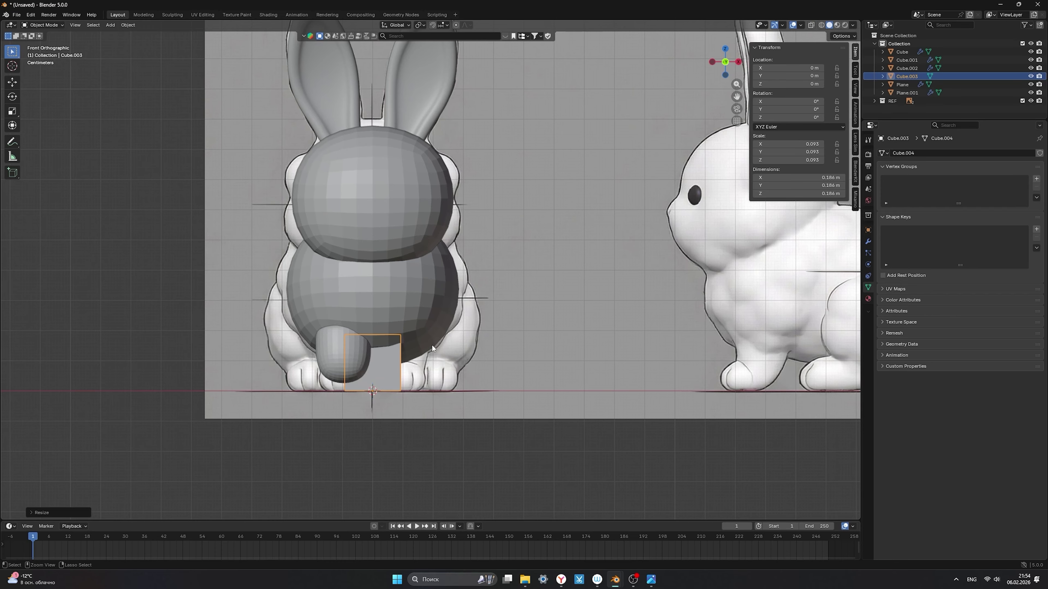
pyautogui.hotkey('ctrl', '2')
pyautogui.press('g')
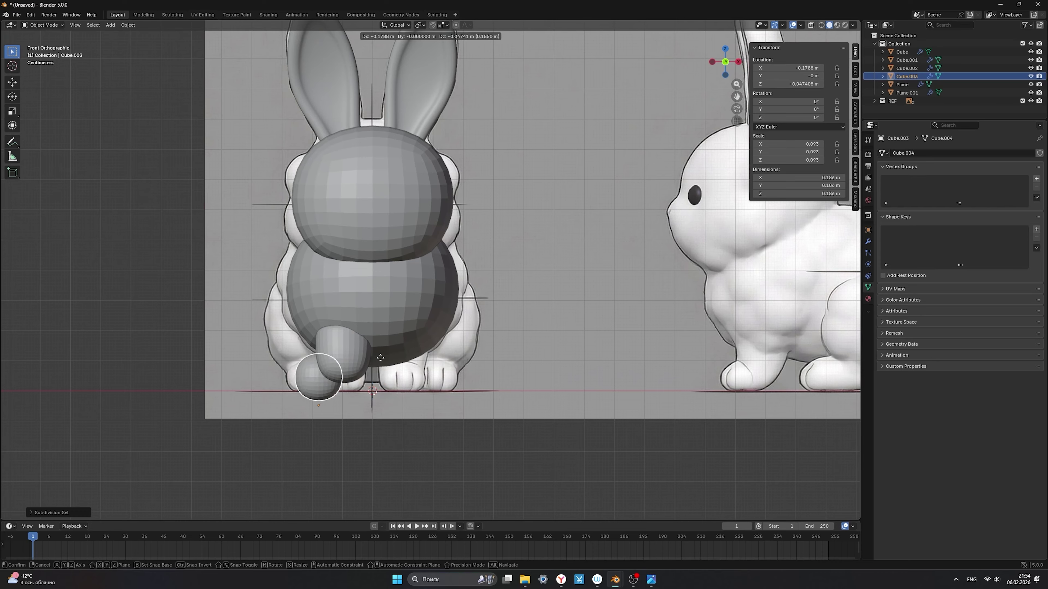
pyautogui.click(402, 346)
# Add a horizontal edge loop near the paw's base, at a local height of about 0.22 m.
pyautogui.press('Tab')
pyautogui.hotkey('ctrl', 'r')
pyautogui.click(373, 374)
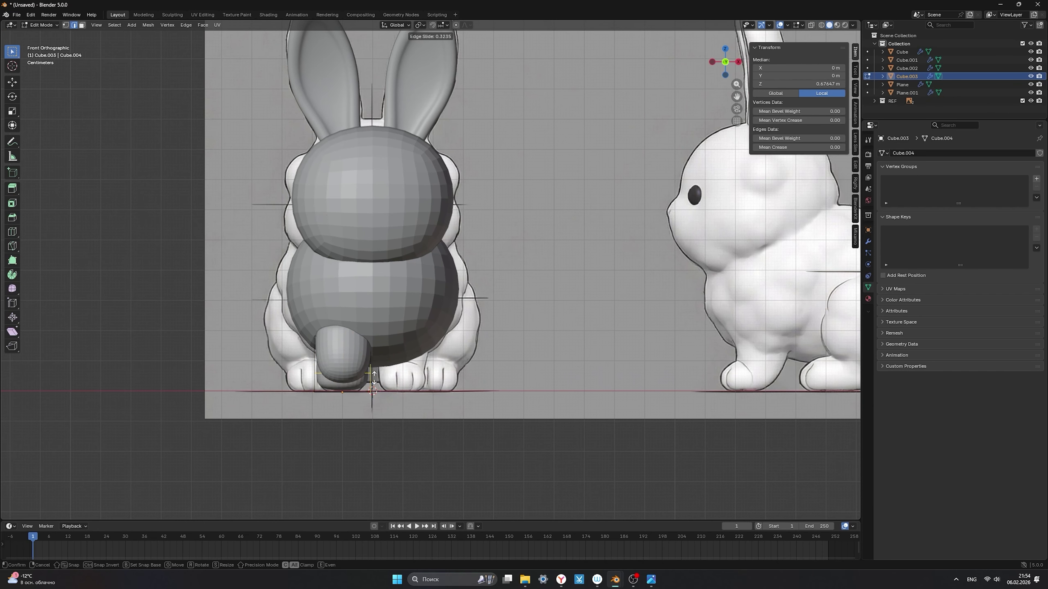
pyautogui.click(381, 390)
pyautogui.press('Tab')
# In side view, move the paw forward along Y to about -0.14 m to match the reference foot.
pyautogui.moveTo(432, 378); pyautogui.dragTo(353, 364, button='middle')
pyautogui.press('g')
pyautogui.press('y')
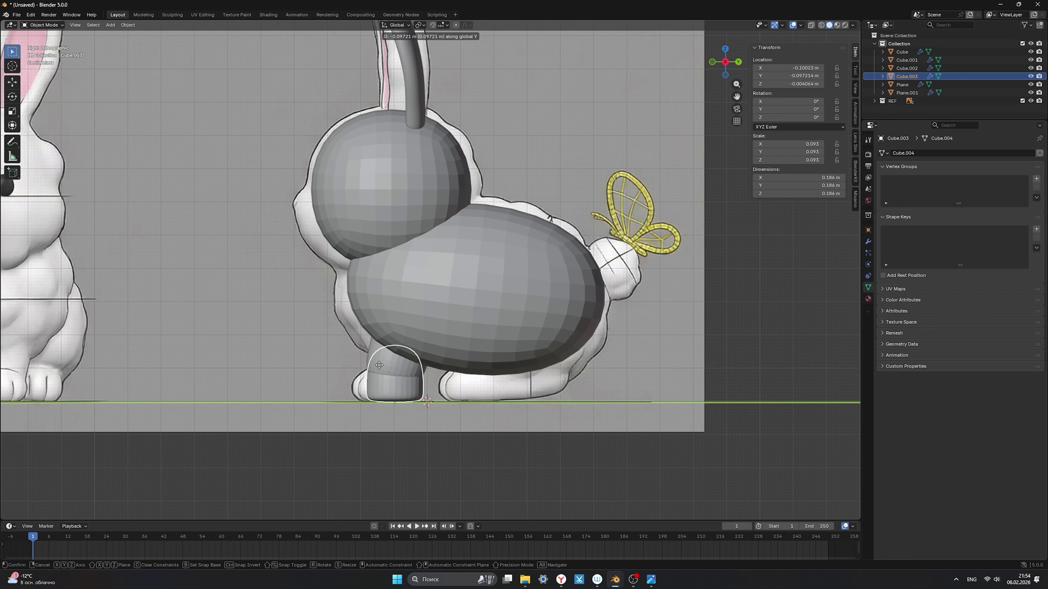
pyautogui.click(366, 369)
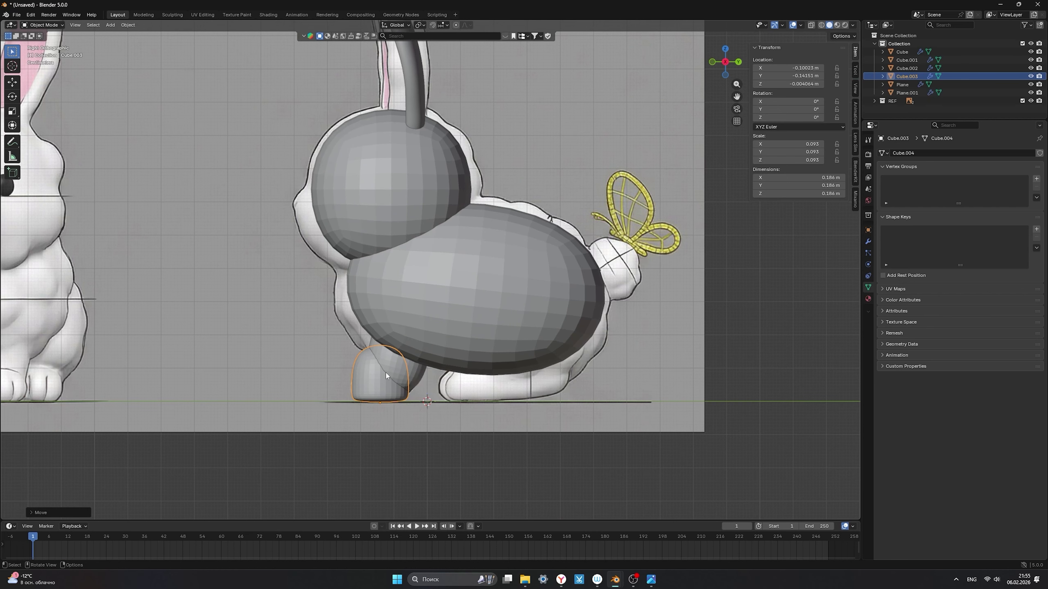
# In Edit Mode, lower the paw's top face to a local height of about 1.06 m.
pyautogui.press('Tab')
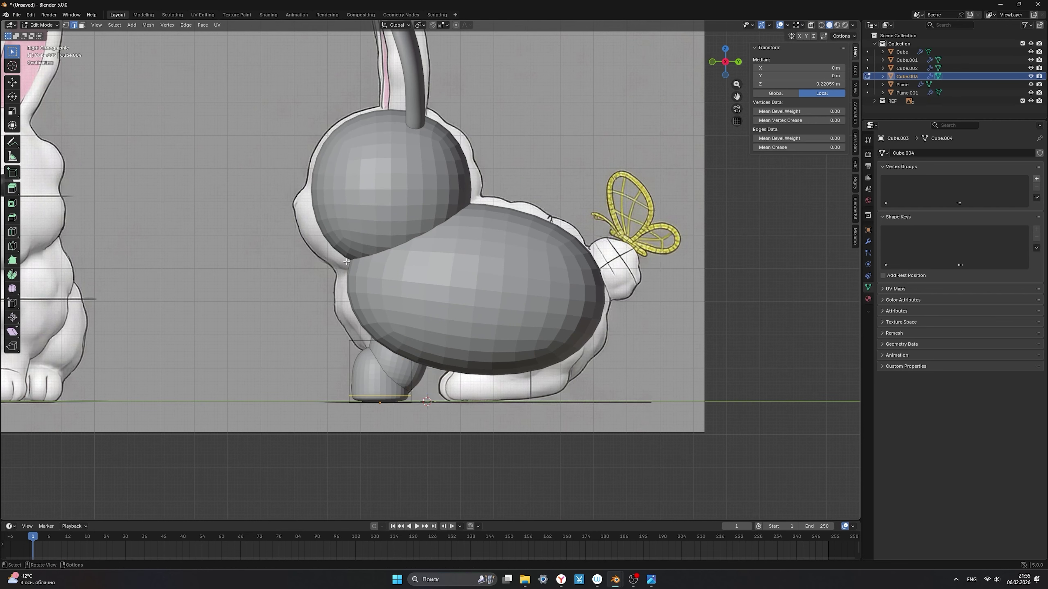
pyautogui.moveTo(345, 262); pyautogui.dragTo(354, 270, button='middle')
pyautogui.keyDown('ctrl'); pyautogui.click(409, 367); pyautogui.keyUp('ctrl')
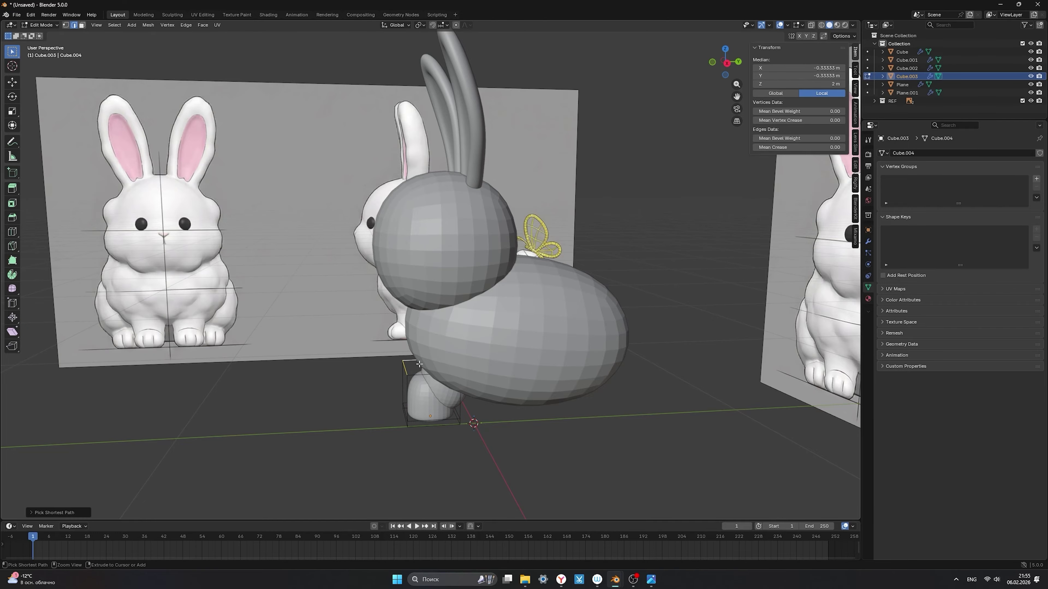
pyautogui.keyDown('alt'); pyautogui.moveTo(428, 371); pyautogui.dragTo(436, 353, button='middle'); pyautogui.keyUp('alt')
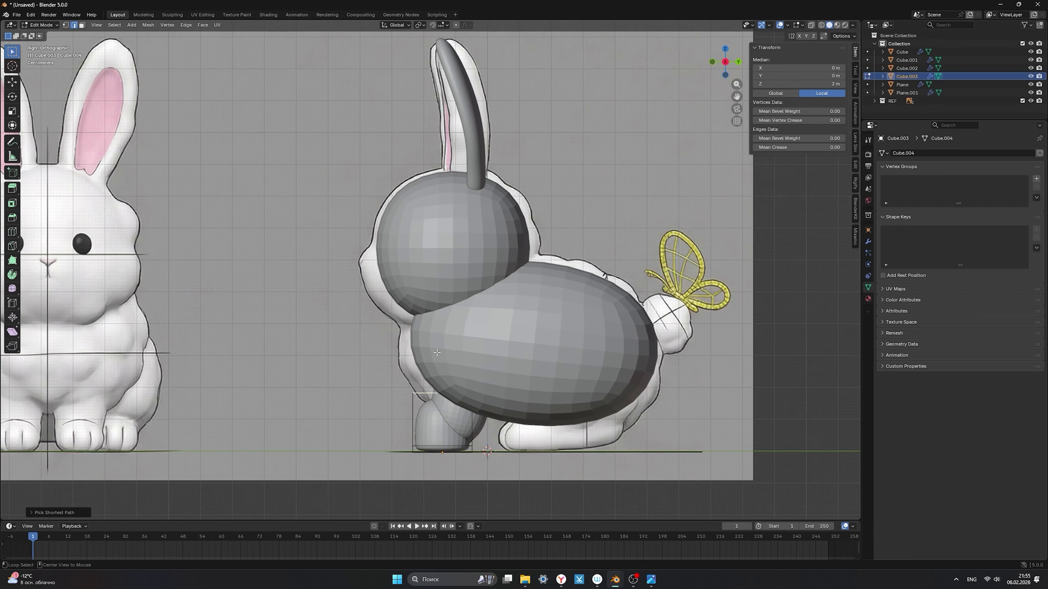
pyautogui.press('g')
pyautogui.press('z')
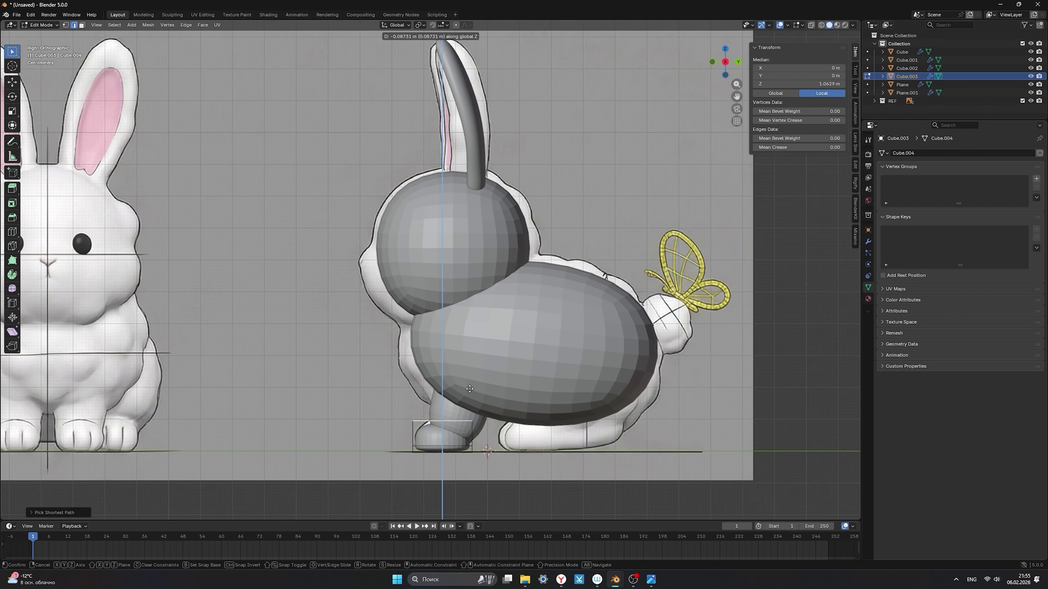
pyautogui.click(481, 415)
# Move the paw's top back edge backward and slightly down, to about local Y 1.49, Z 0.94 m.
pyautogui.moveTo(471, 416); pyautogui.dragTo(573, 415, button='middle')
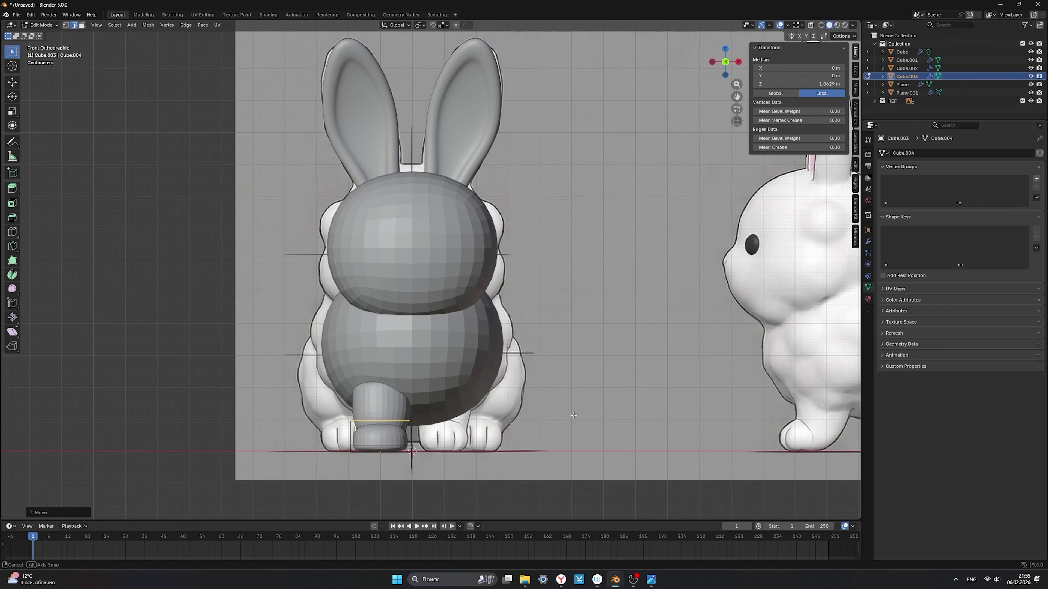
pyautogui.press('Tab')
pyautogui.moveTo(410, 436); pyautogui.dragTo(327, 421, button='middle')
pyautogui.scroll(1, 338, 423)
pyautogui.keyDown('shift'); pyautogui.moveTo(430, 449); pyautogui.dragTo(472, 424, button='middle'); pyautogui.keyUp('shift')
pyautogui.press('Tab')
pyautogui.scroll(-2, 472, 430)
pyautogui.scroll(-3, 471, 429)
pyautogui.click(477, 455)
pyautogui.keyDown('ctrl'); pyautogui.click(484, 462); pyautogui.keyUp('ctrl')
pyautogui.keyDown('alt'); pyautogui.moveTo(484, 462); pyautogui.dragTo(529, 449, button='middle'); pyautogui.keyUp('alt')
pyautogui.click(480, 438)
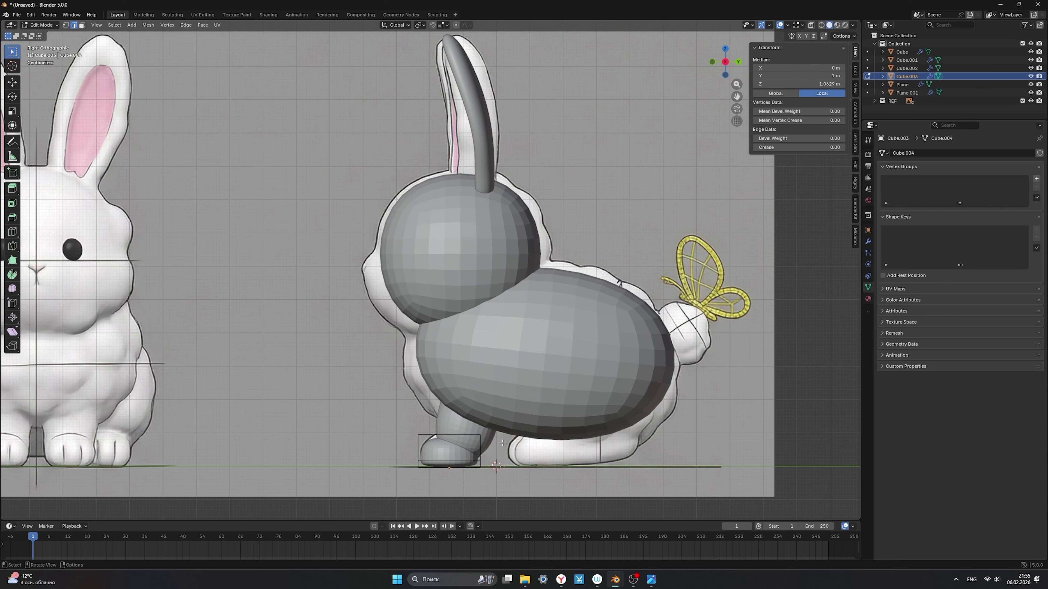
pyautogui.press('g')
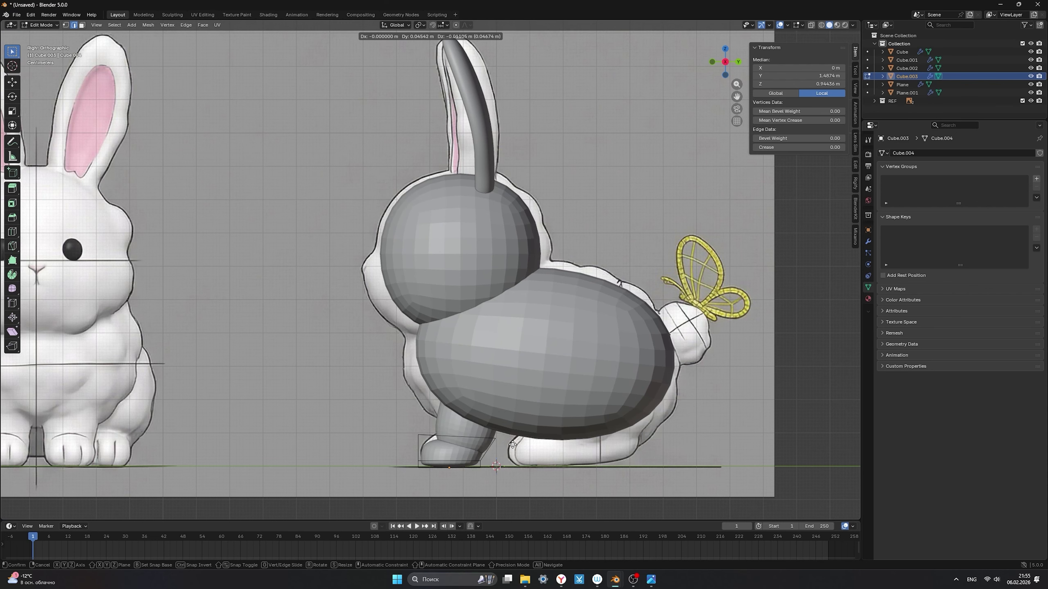
pyautogui.click(513, 444)
# Add a vertical loop cut around the paw's middle and raise its top edge into a rounded arch.
pyautogui.hotkey('ctrl', 'r')
pyautogui.click(454, 437)
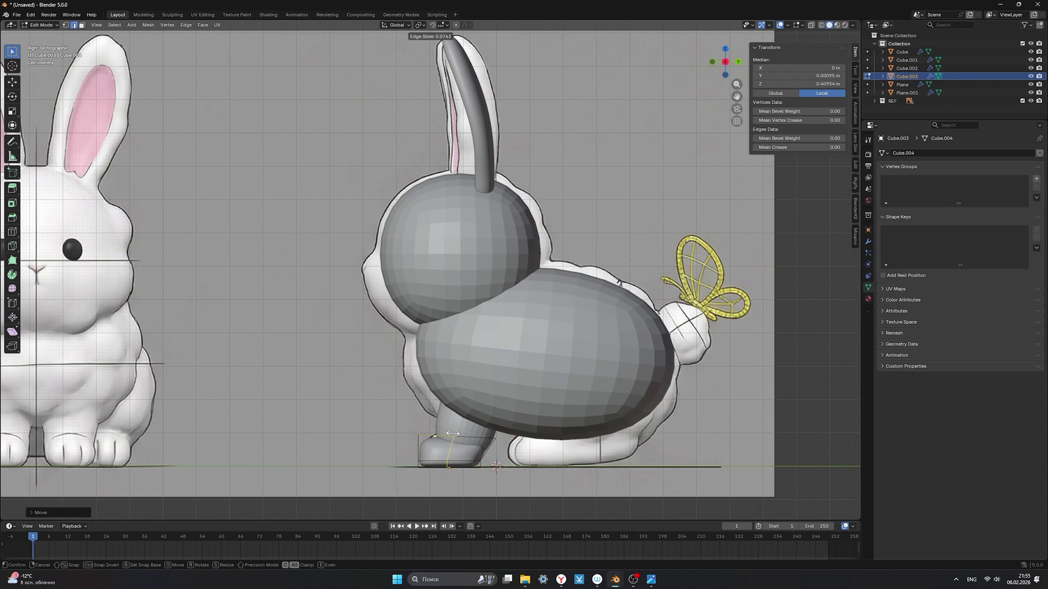
pyautogui.click(451, 433)
pyautogui.moveTo(448, 432); pyautogui.dragTo(414, 422, button='middle')
pyautogui.click(461, 442)
pyautogui.press('g')
pyautogui.click(453, 414)
# Lower the paw's top front edge along Z to a local height of about 0.93 m.
pyautogui.click(420, 444)
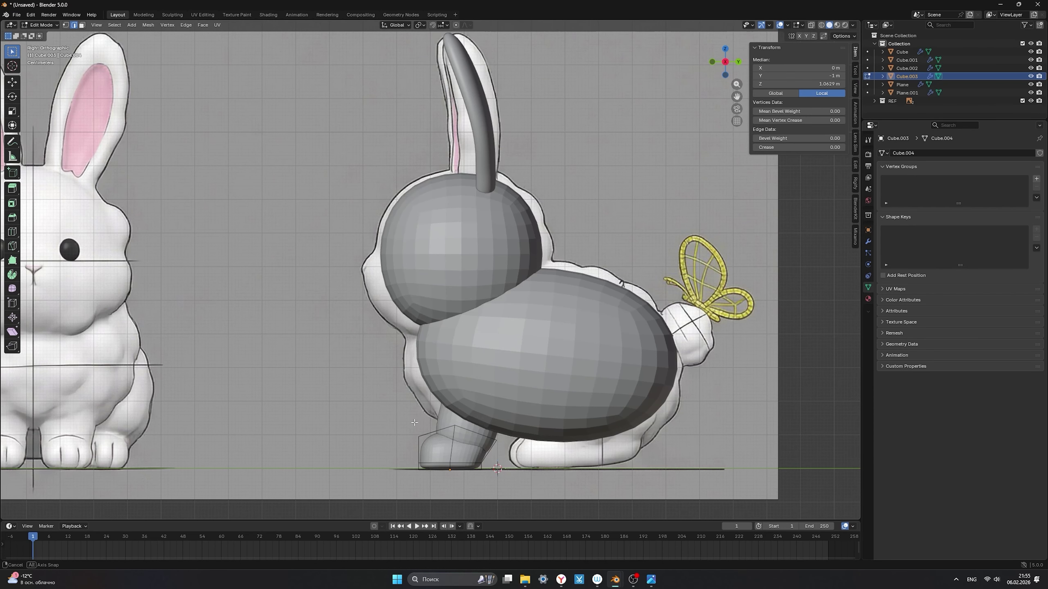
pyautogui.press('g')
pyautogui.press('z')
pyautogui.click(416, 427)
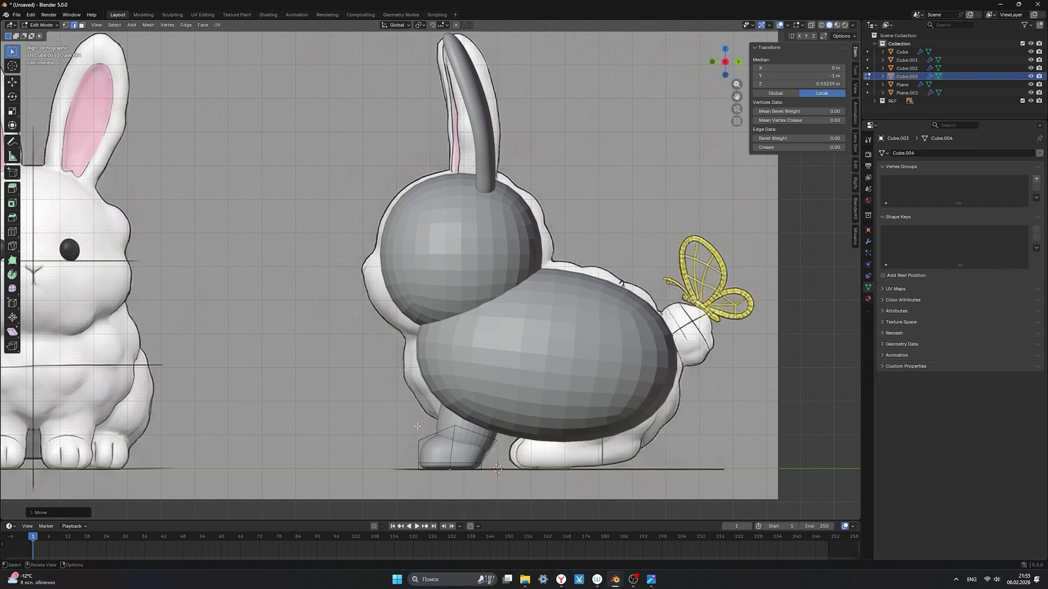
# Shift the paw's bottom back edge slightly forward along Y and leave Edit Mode.
pyautogui.click(487, 472)
pyautogui.moveTo(487, 472); pyautogui.dragTo(533, 476, button='middle')
pyautogui.press('g')
pyautogui.press('y')
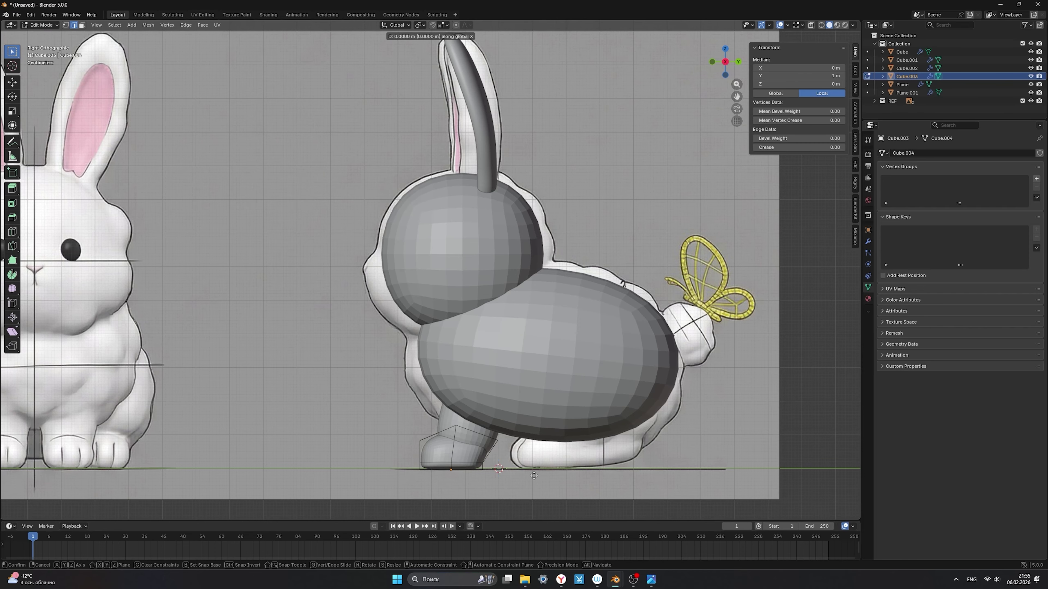
pyautogui.click(518, 475)
pyautogui.press('Tab')
# Narrow the paw's toe end by scaling its two front side edges to about 0.78 along X, and deselect the paw.
pyautogui.scroll(-3, 518, 475)
pyautogui.moveTo(518, 475); pyautogui.dragTo(518, 439, button='middle')
pyautogui.moveTo(494, 388); pyautogui.dragTo(498, 423, button='middle')
pyautogui.scroll(3, 450, 429)
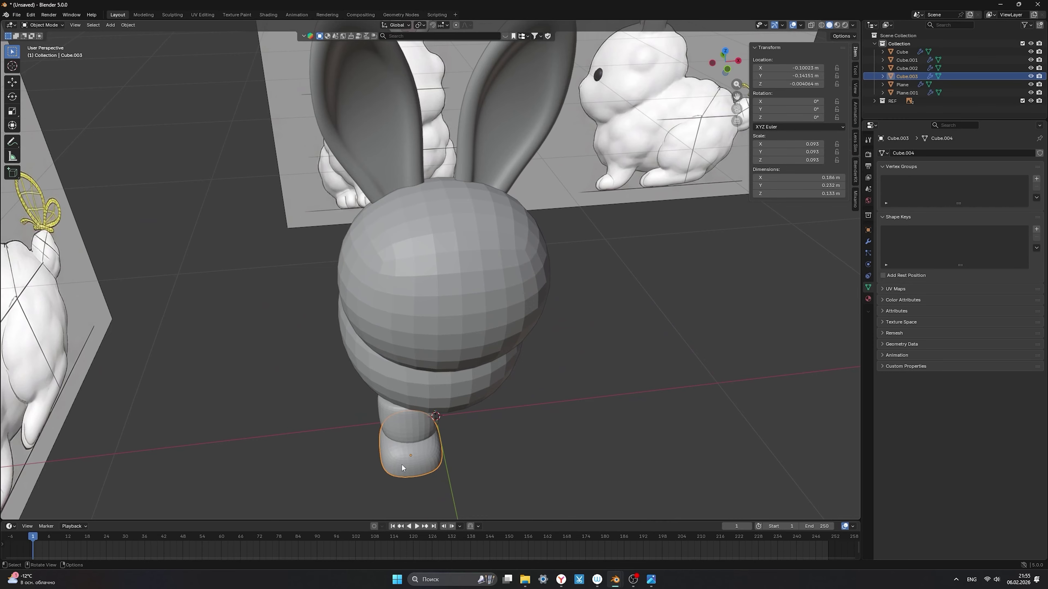
pyautogui.press('Tab')
pyautogui.moveTo(382, 474); pyautogui.dragTo(393, 471, button='middle')
pyautogui.keyDown('shift'); pyautogui.click(391, 483); pyautogui.keyUp('shift')
pyautogui.keyDown('shift'); pyautogui.click(392, 483); pyautogui.keyUp('shift')
pyautogui.keyDown('shift'); pyautogui.click(393, 482); pyautogui.keyUp('shift')
pyautogui.keyDown('shift'); pyautogui.click(416, 470); pyautogui.keyUp('shift')
pyautogui.keyDown('shift'); pyautogui.click(441, 464); pyautogui.keyUp('shift')
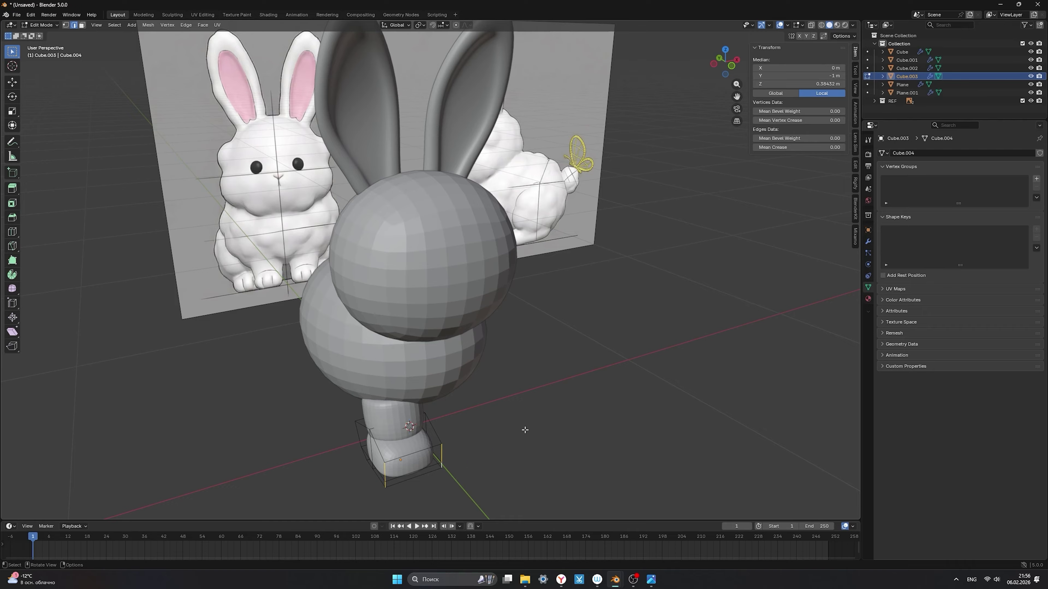
pyautogui.press('s')
pyautogui.press('x')
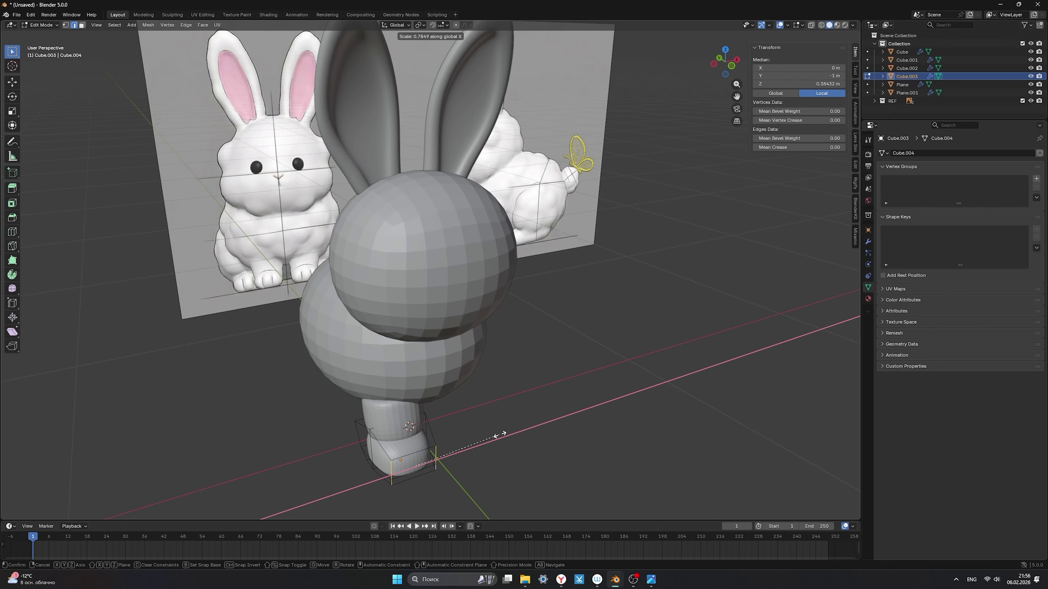
pyautogui.click(500, 435)
pyautogui.hotkey('alt', 'a')
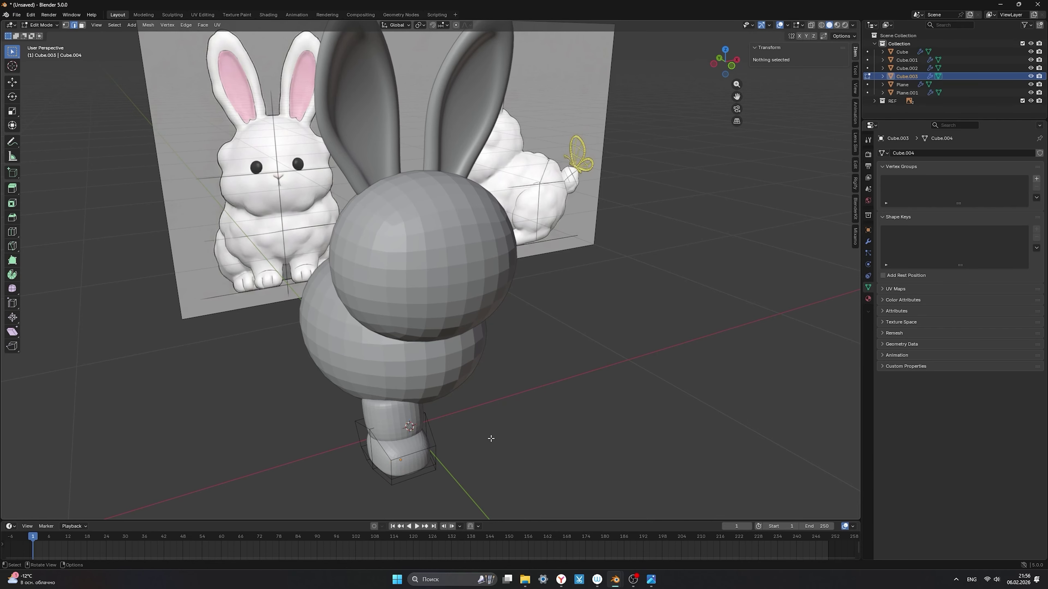
pyautogui.keyDown('alt'); pyautogui.moveTo(471, 436); pyautogui.dragTo(463, 422, button='middle'); pyautogui.keyUp('alt')
pyautogui.press('Tab')
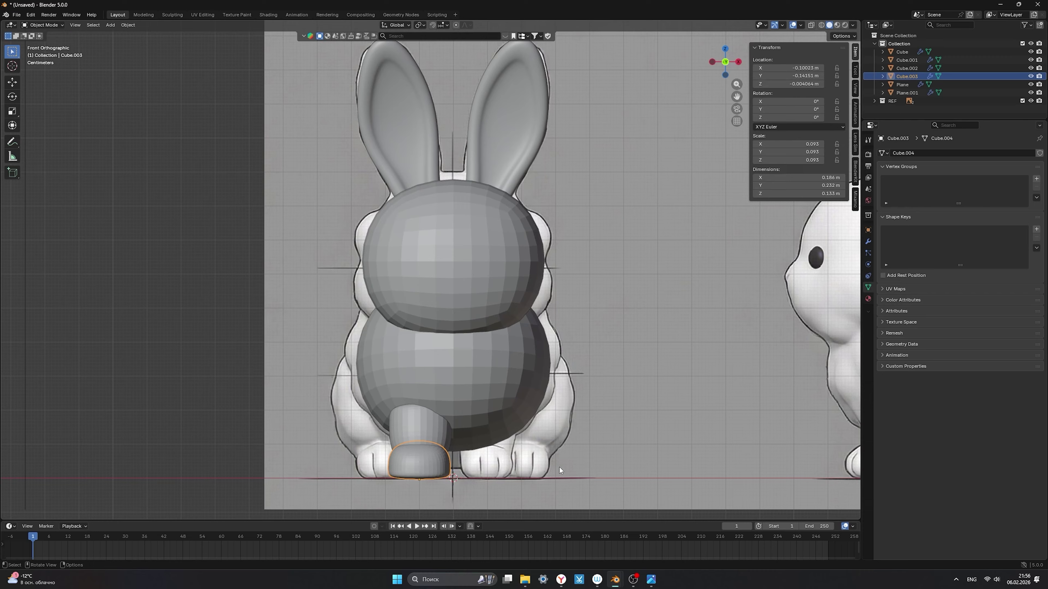
pyautogui.click(620, 452)
# Add a cube for the hind leg, scale it to about 0.21 × 0.63 × 0.63 m, and apply its scale.
pyautogui.scroll(-1, 570, 421)
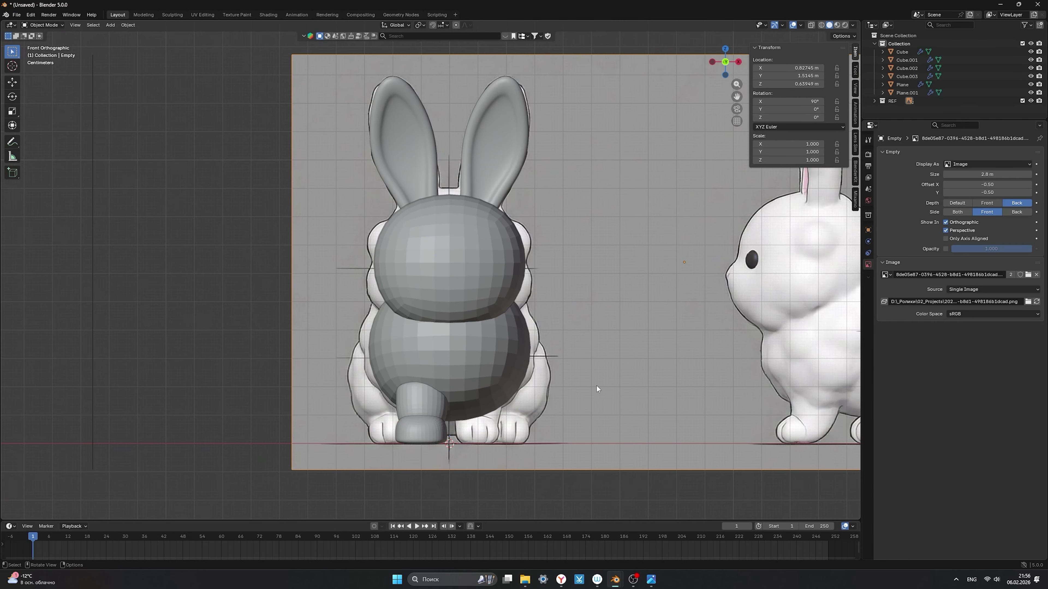
pyautogui.scroll(-2, 465, 337)
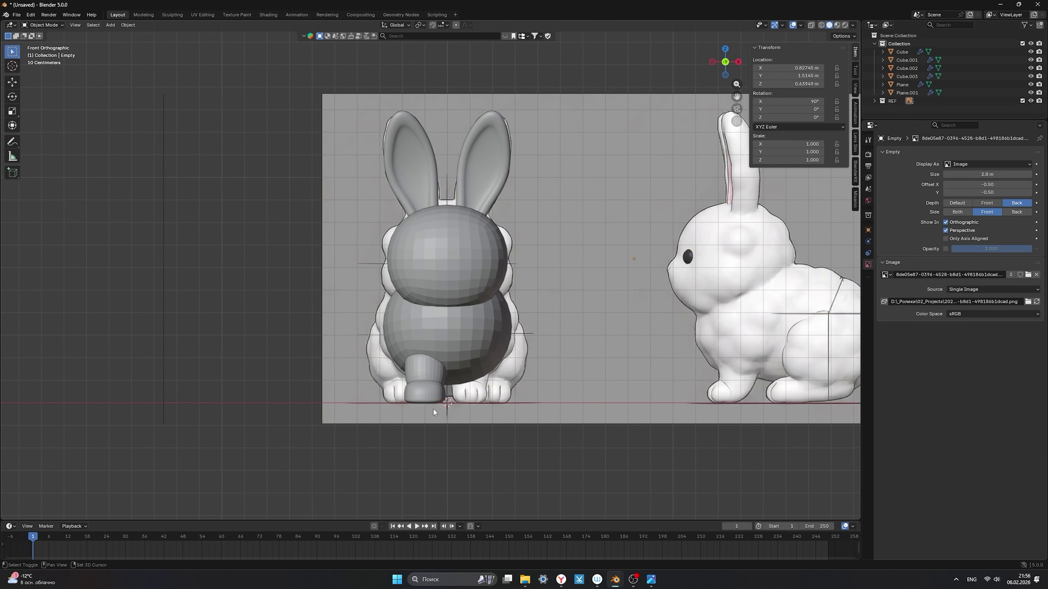
pyautogui.hotkey('shift', 'a')
pyautogui.moveTo(424, 393)
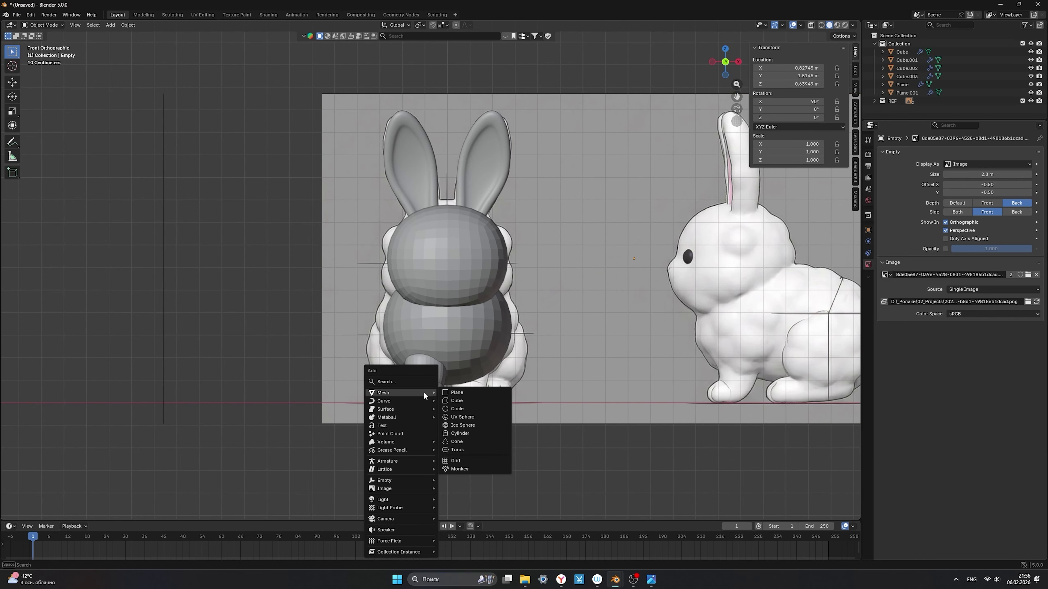
pyautogui.click(459, 400)
pyautogui.press('s')
pyautogui.click(512, 389)
pyautogui.press('s')
pyautogui.press('x')
pyautogui.click(469, 401)
pyautogui.hotkey('ctrl', 'a')
pyautogui.click(469, 401)
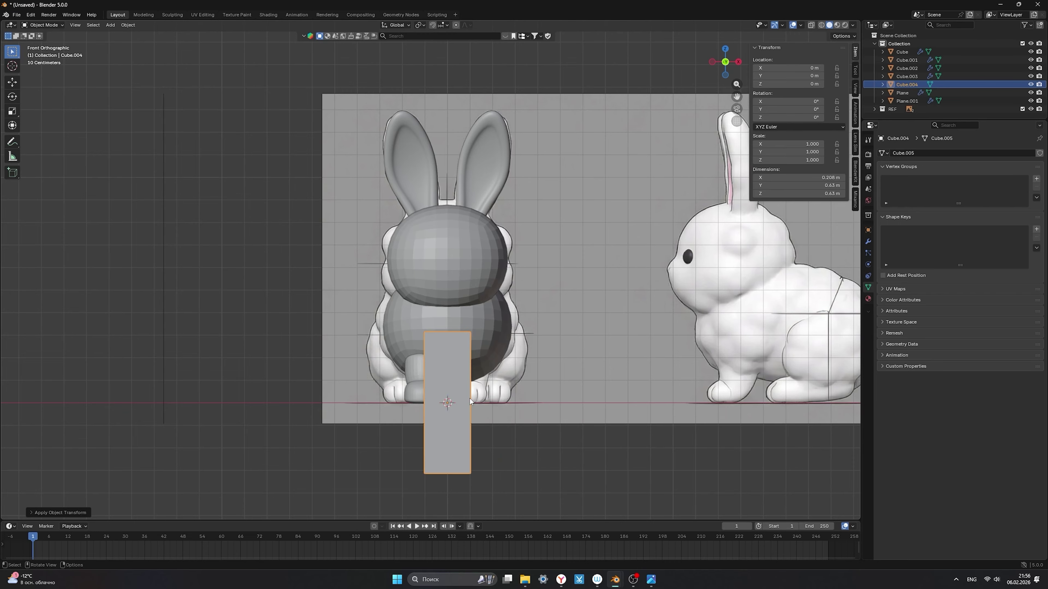
# Apply level-2 subdivision to the hind leg cube and rotate it about 25.5° around Z.
pyautogui.hotkey('ctrl', '2')
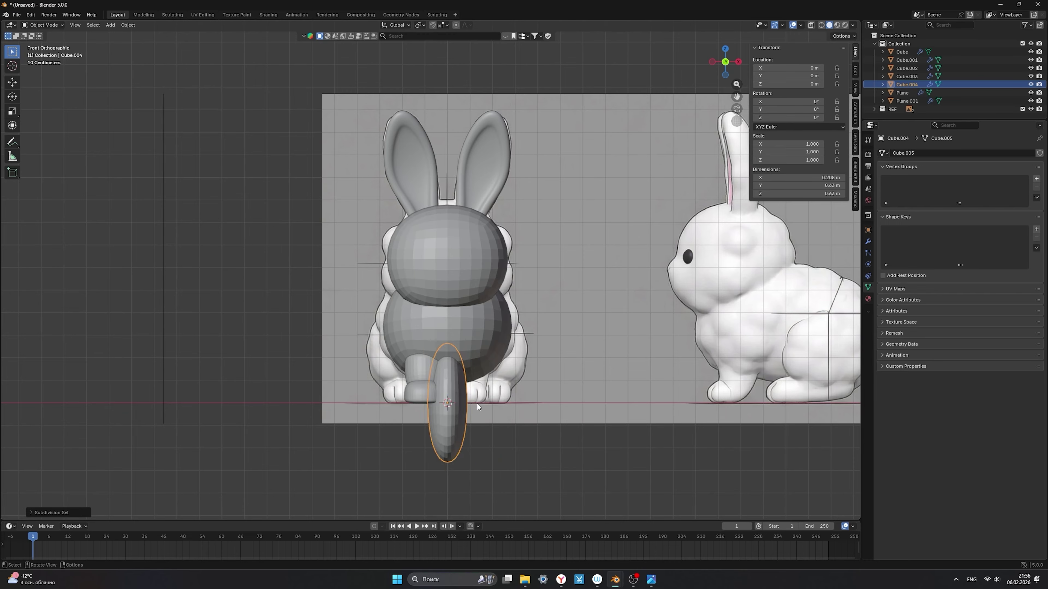
pyautogui.press('r')
pyautogui.press('z')
pyautogui.click(480, 416)
pyautogui.press('r')
pyautogui.press('z')
pyautogui.click(551, 378)
# Scale the hind leg to about 0.735 and move it beside the body, to about X -0.28, Z 0.19 m.
pyautogui.press('s')
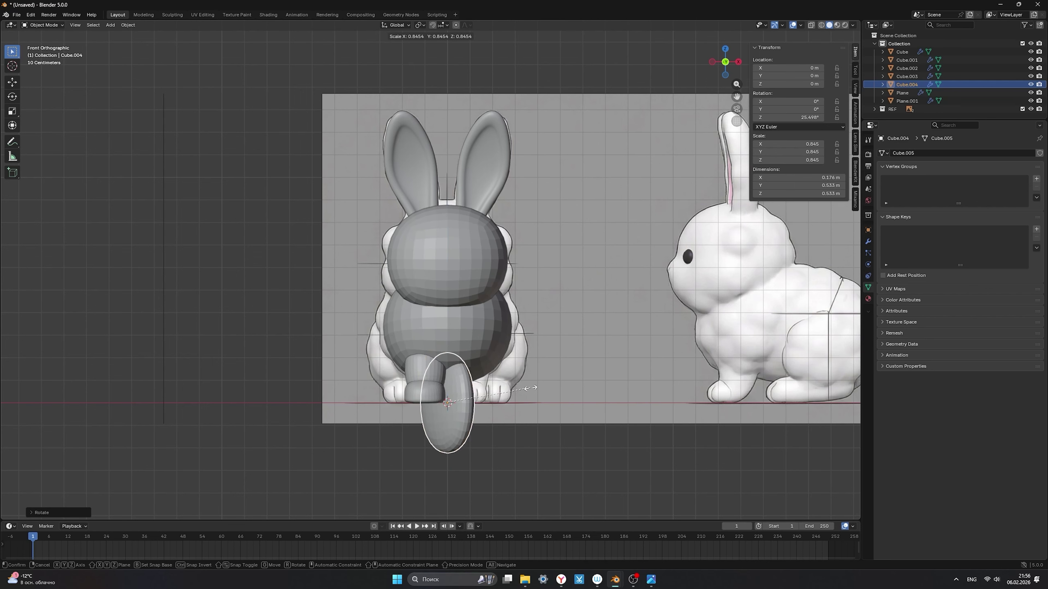
pyautogui.click(524, 379)
pyautogui.press('g')
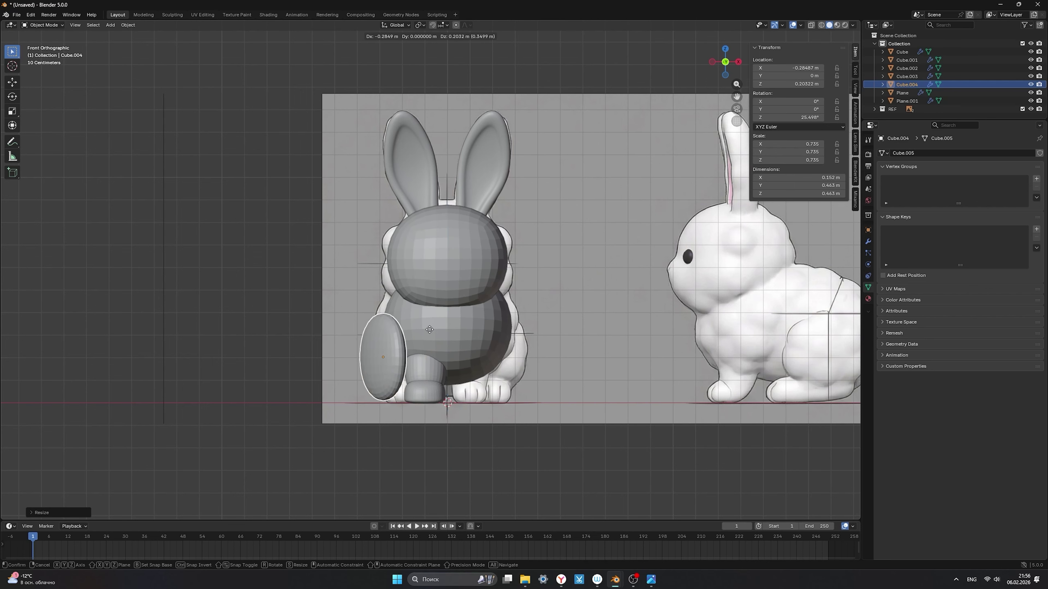
pyautogui.click(431, 336)
# In top view, turn the hind leg and move it toward the rear of the body, widening it along X to about 0.23 m.
pyautogui.moveTo(430, 356); pyautogui.dragTo(528, 312, button='middle')
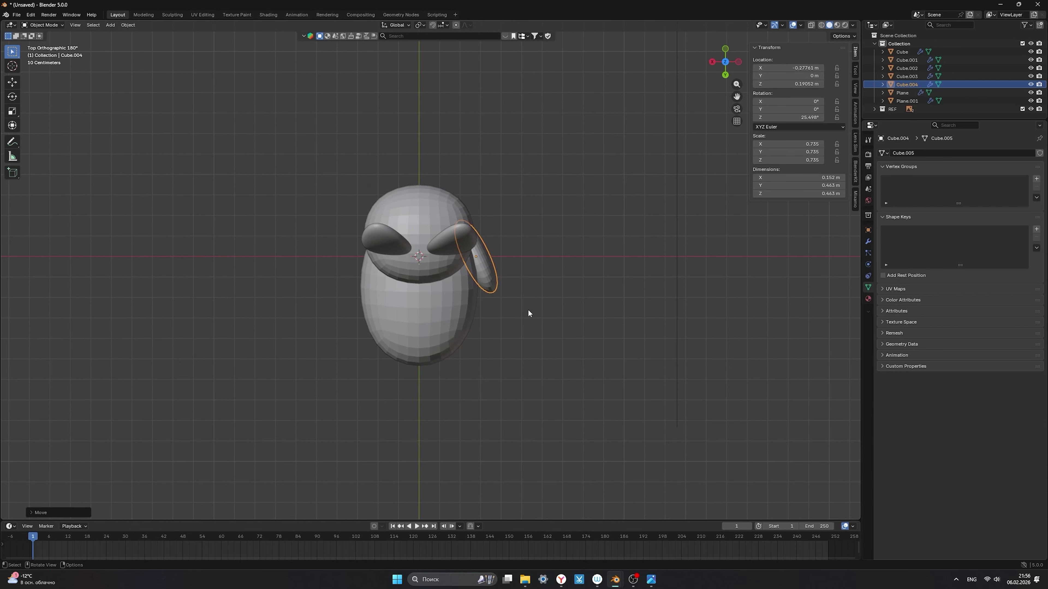
pyautogui.press('r')
pyautogui.click(497, 325)
pyautogui.press('g')
pyautogui.click(497, 380)
pyautogui.press('s')
pyautogui.press('x')
pyautogui.click(546, 387)
# Fit the hind leg against the rear body at about X -0.22, Y 0.36 m, with a Z rotation of about -24.4°.
pyautogui.press('r')
pyautogui.click(532, 400)
pyautogui.press('g')
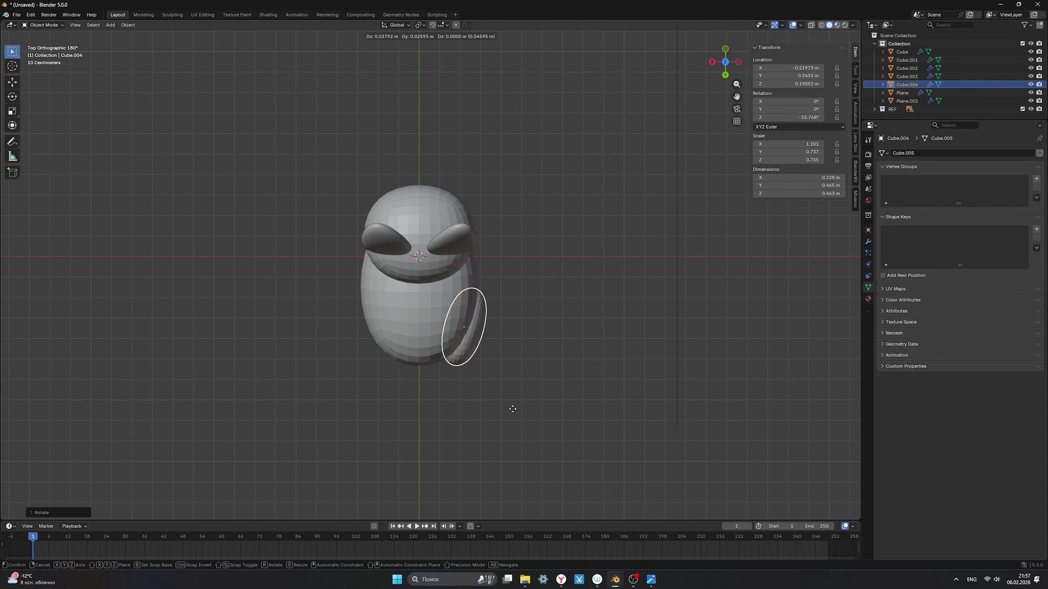
pyautogui.click(511, 414)
pyautogui.press('r')
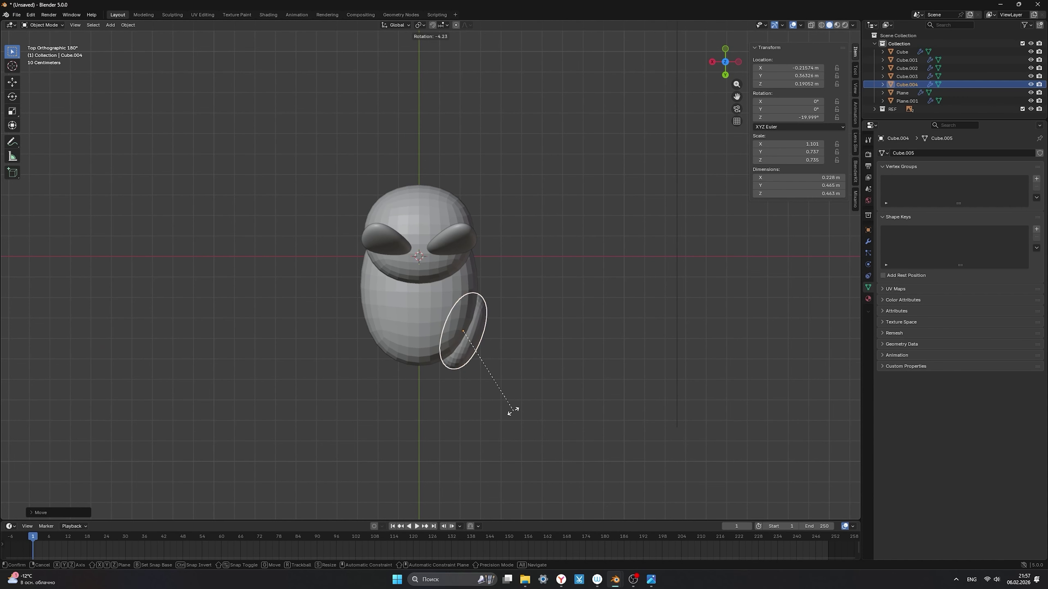
pyautogui.click(507, 416)
# In front view, stretch the hind leg along Z to about 0.488 m and move it to about X -0.226, Z 0.230 m.
pyautogui.moveTo(506, 415); pyautogui.dragTo(357, 307, button='middle')
pyautogui.scroll(2, 587, 403)
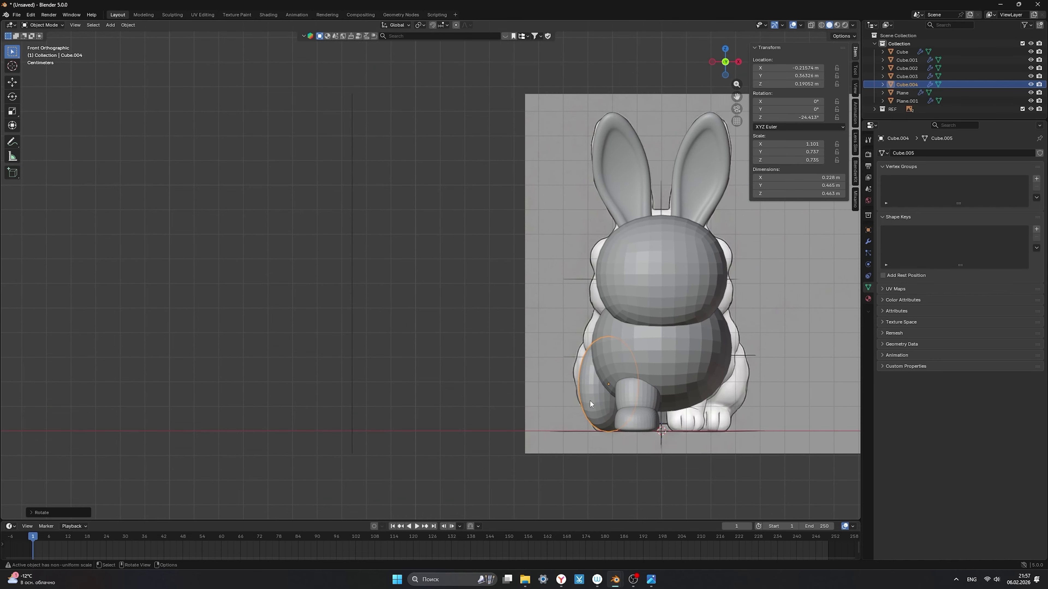
pyautogui.press('s')
pyautogui.press('z')
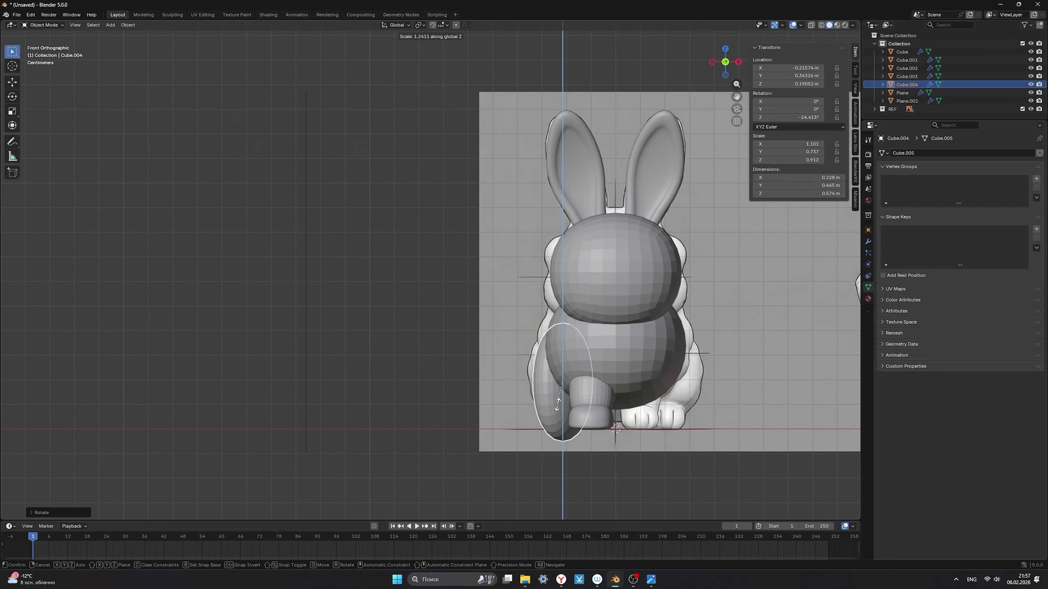
pyautogui.click(556, 398)
pyautogui.press('g')
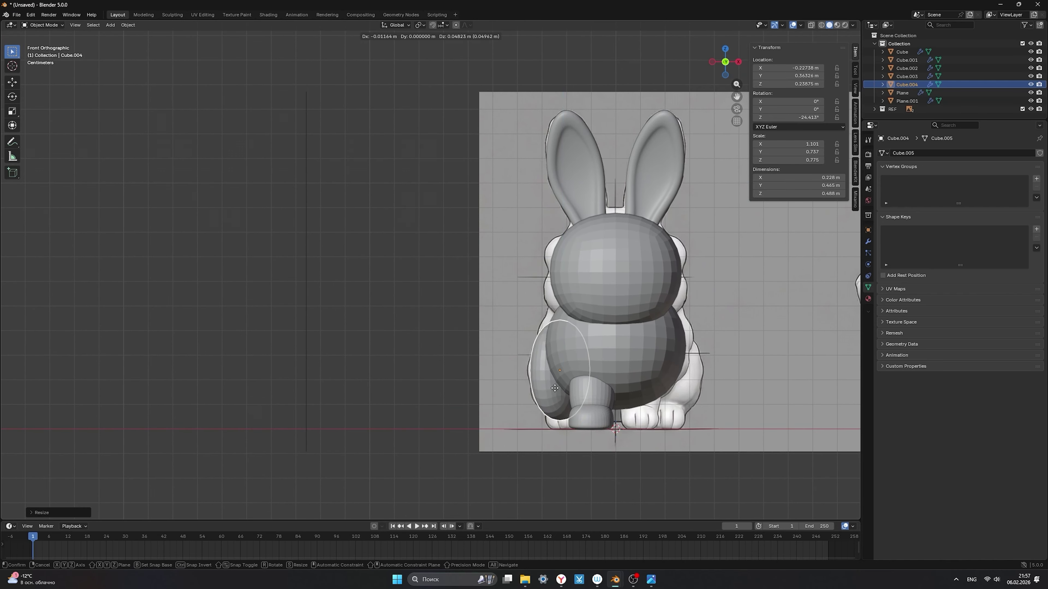
pyautogui.click(554, 390)
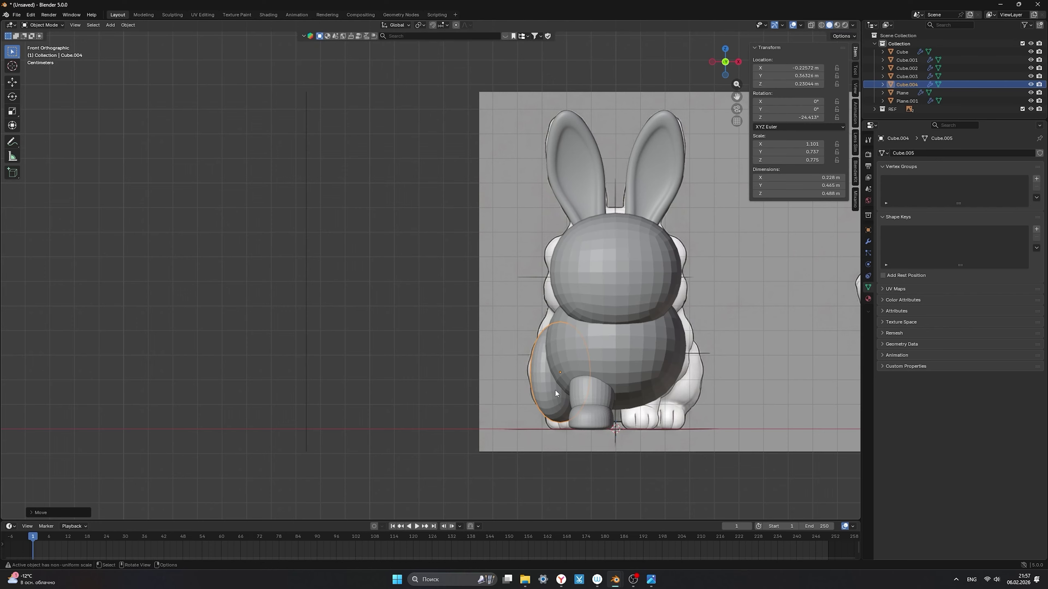
# Apply the hind leg's scale so its scale values reset to 1.
pyautogui.keyDown('shift'); pyautogui.moveTo(626, 379); pyautogui.dragTo(546, 360, button='middle'); pyautogui.keyUp('shift')
pyautogui.hotkey('ctrl', 'a')
pyautogui.click(544, 362)
pyautogui.scroll(-1, 539, 364)
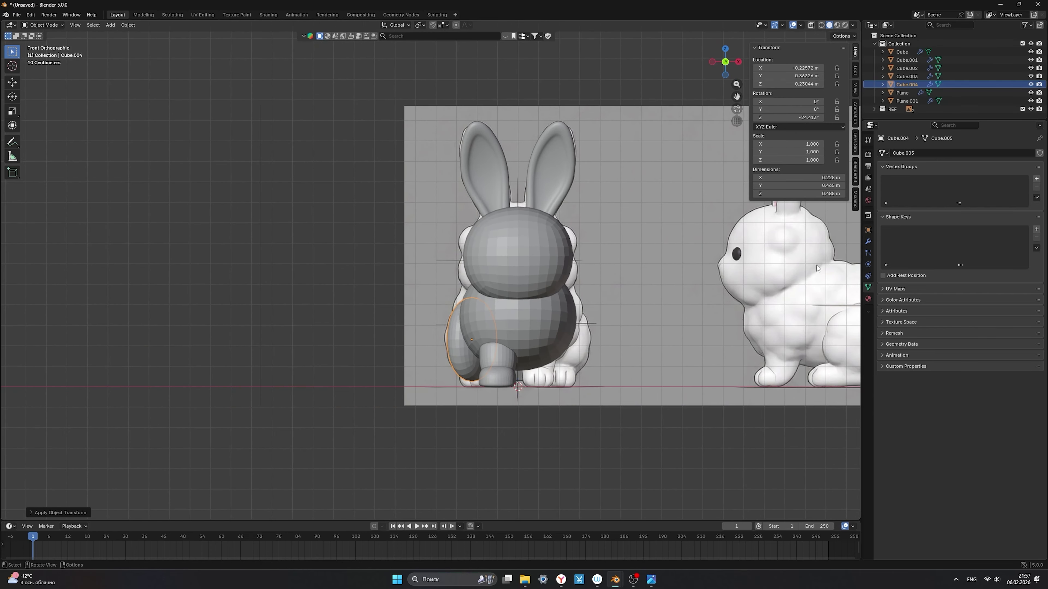
# Add a Mirror modifier on X to the hind leg, using the body (Cube.001) as the mirror object.
pyautogui.click(867, 243)
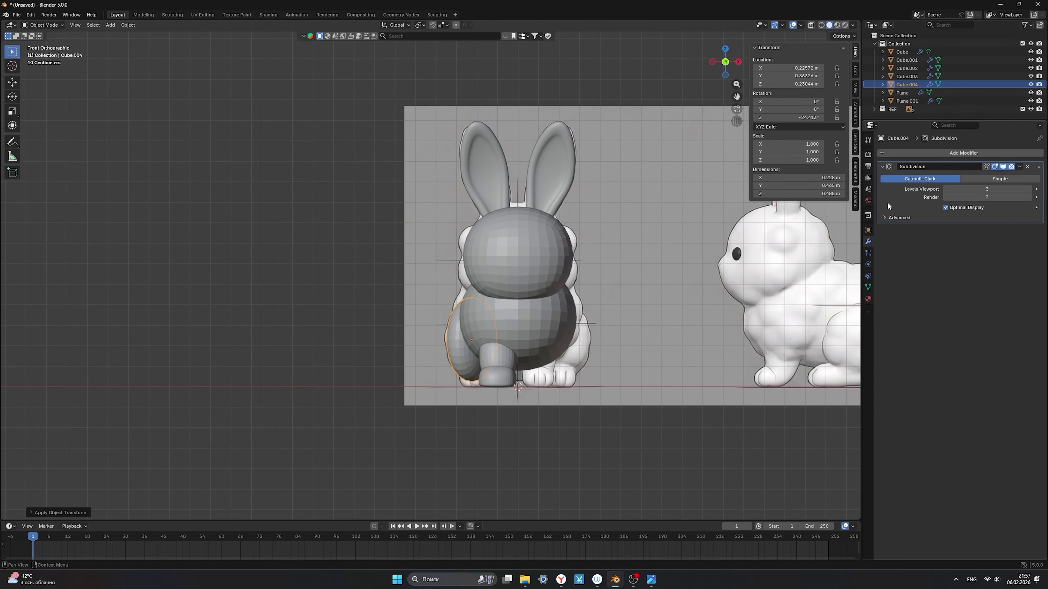
pyautogui.click(935, 152)
pyautogui.moveTo(926, 173)
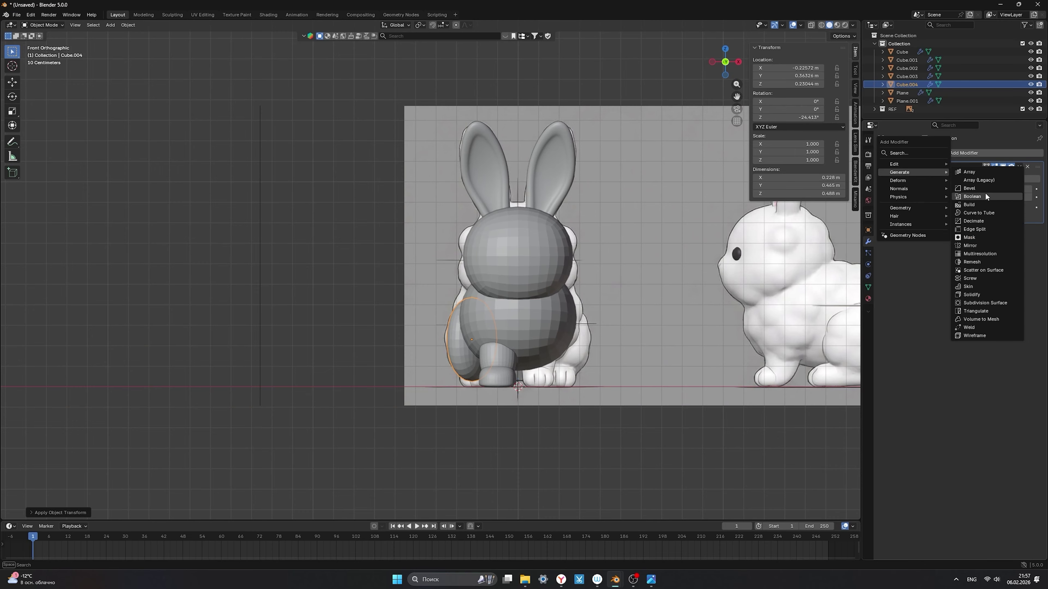
pyautogui.click(984, 244)
pyautogui.click(1027, 282)
pyautogui.click(546, 343)
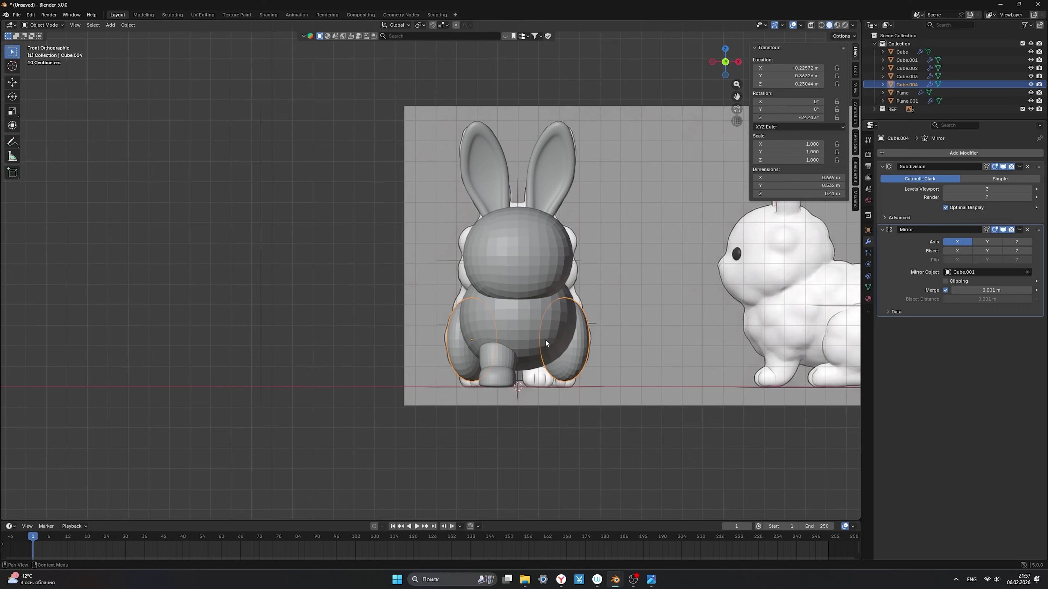
# Copy the hind leg's modifiers to the front leg and front paw so both are mirrored as well.
pyautogui.click(504, 358)
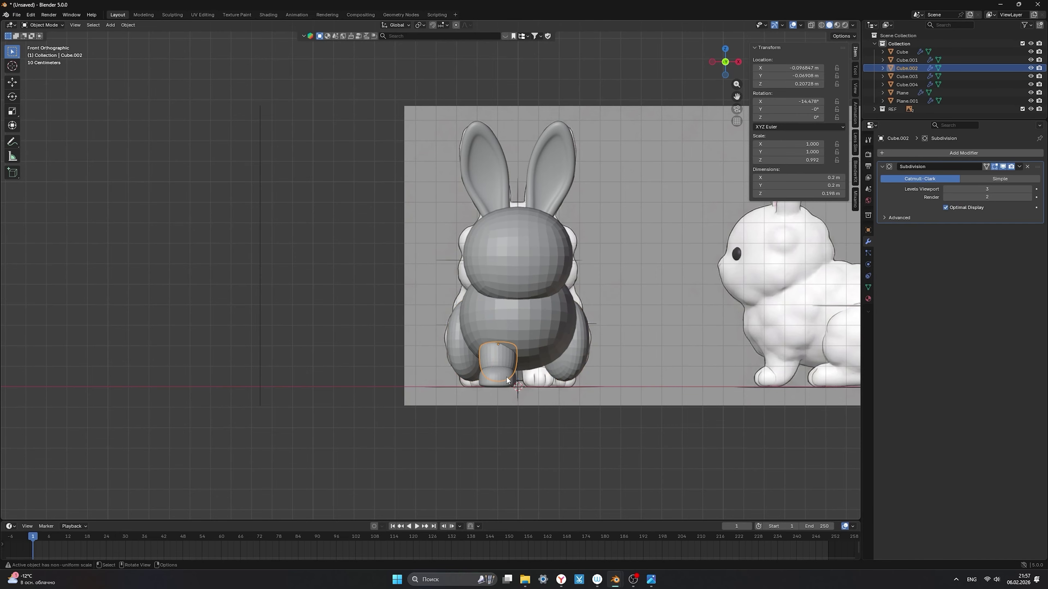
pyautogui.click(507, 380)
pyautogui.keyDown('shift'); pyautogui.click(502, 363); pyautogui.keyUp('shift')
pyautogui.keyDown('shift'); pyautogui.click(457, 346); pyautogui.keyUp('shift')
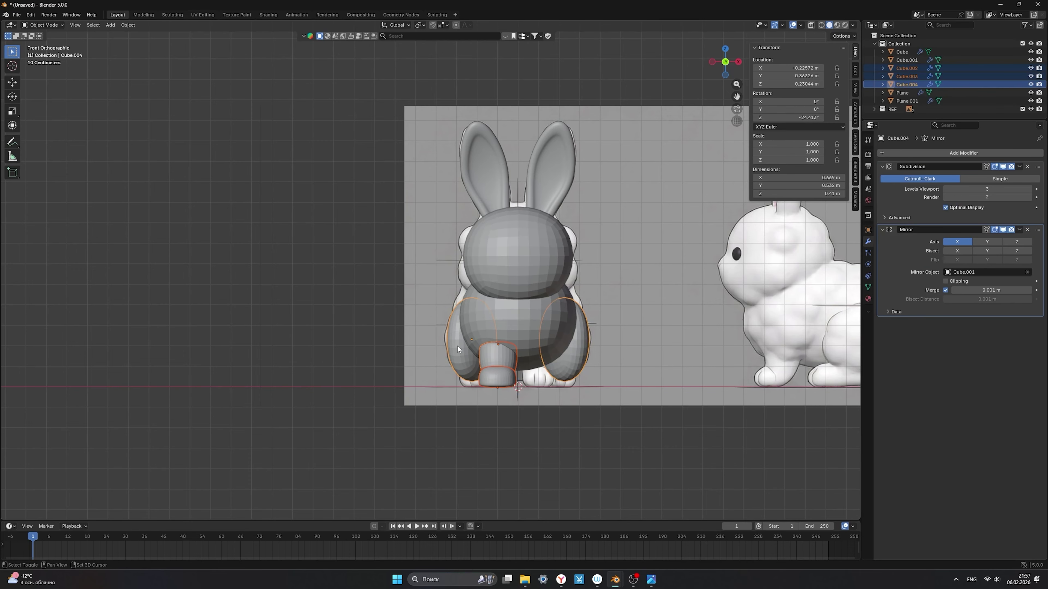
pyautogui.hotkey('ctrl', 'l')
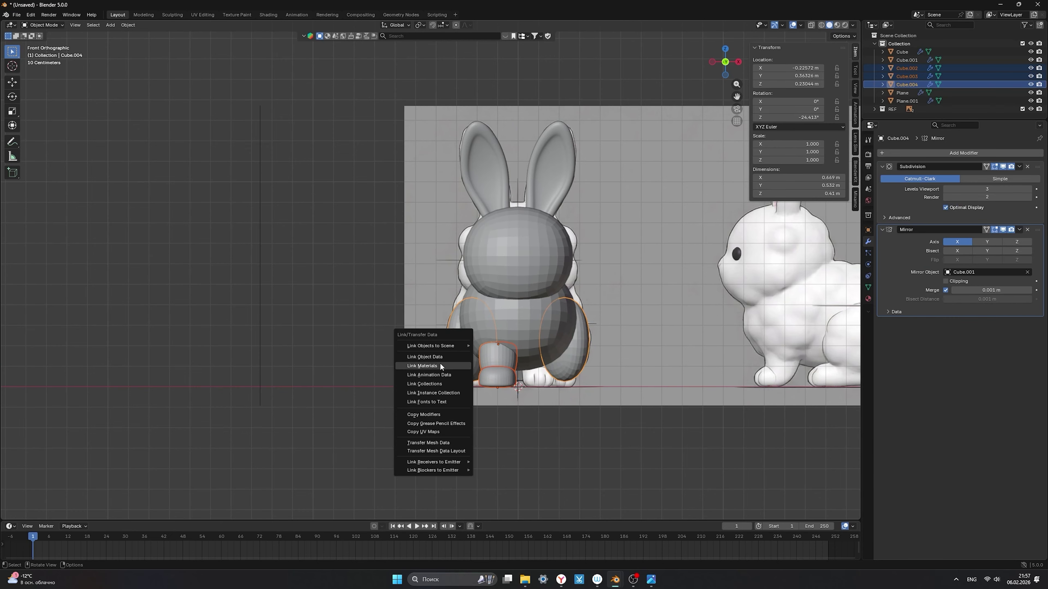
pyautogui.click(440, 363)
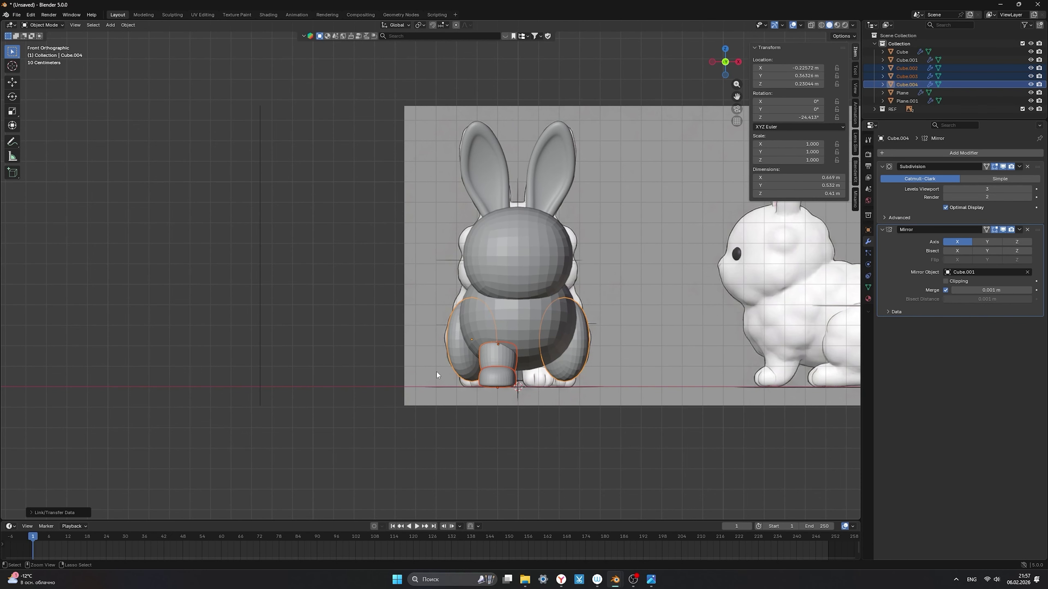
pyautogui.hotkey('ctrl', 'l')
pyautogui.click(420, 420)
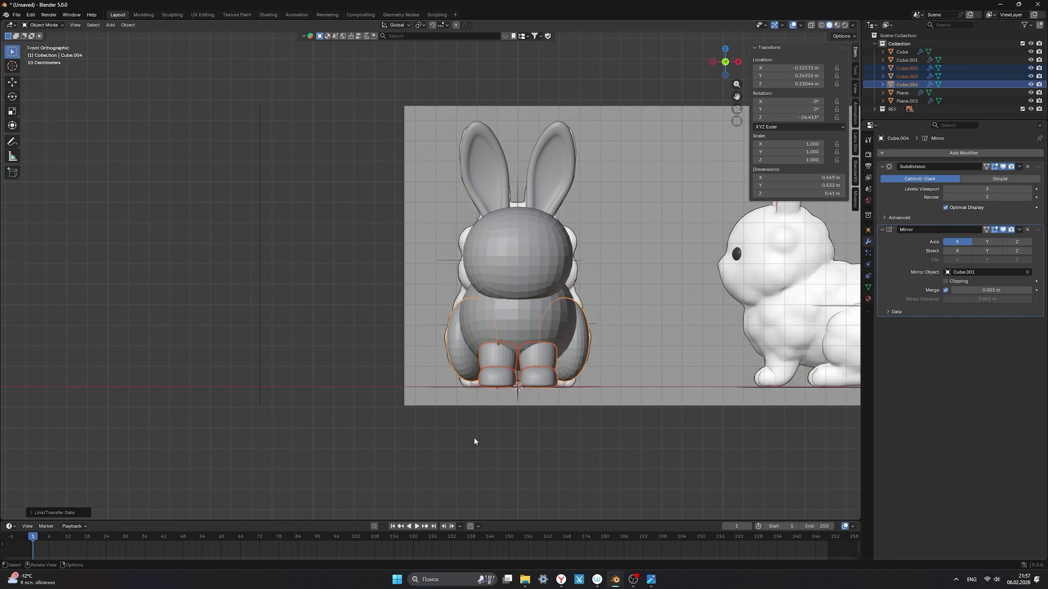
pyautogui.click(477, 439)
# From behind, edit the hind leg's cage and move its inner rear edge along X toward the body's centre.
pyautogui.moveTo(478, 441); pyautogui.dragTo(640, 351, button='middle')
pyautogui.scroll(3, 599, 384)
pyautogui.moveTo(498, 389); pyautogui.dragTo(493, 333, button='middle')
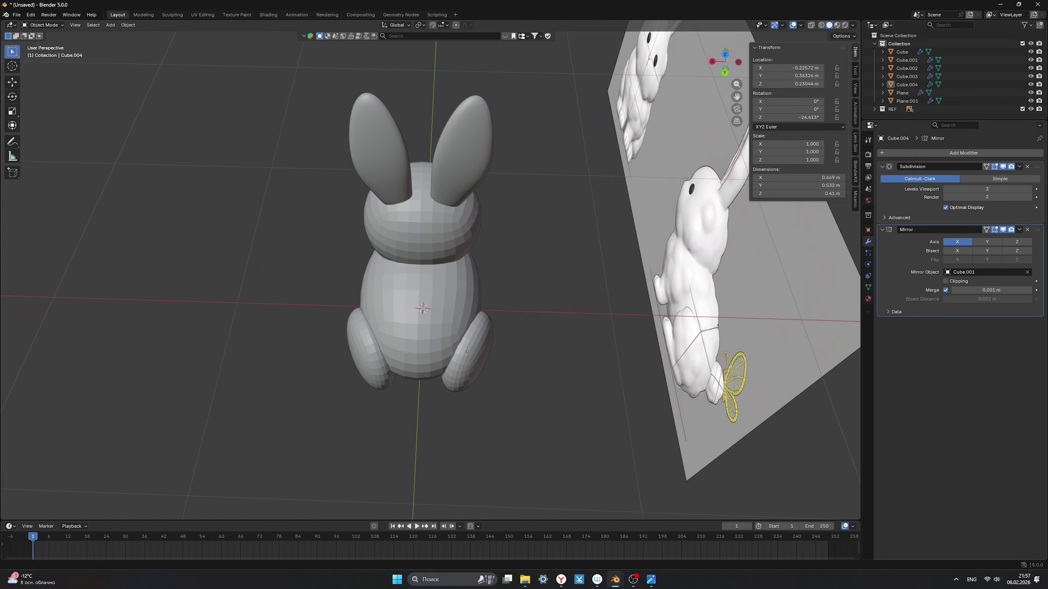
pyautogui.hotkey('alt', 'Tab')
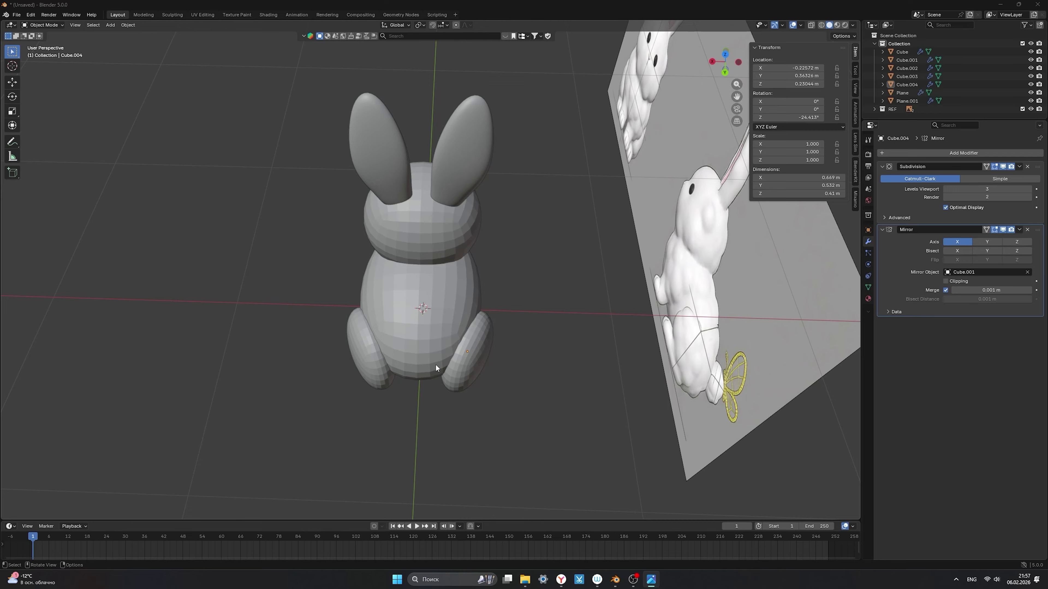
pyautogui.click(452, 383)
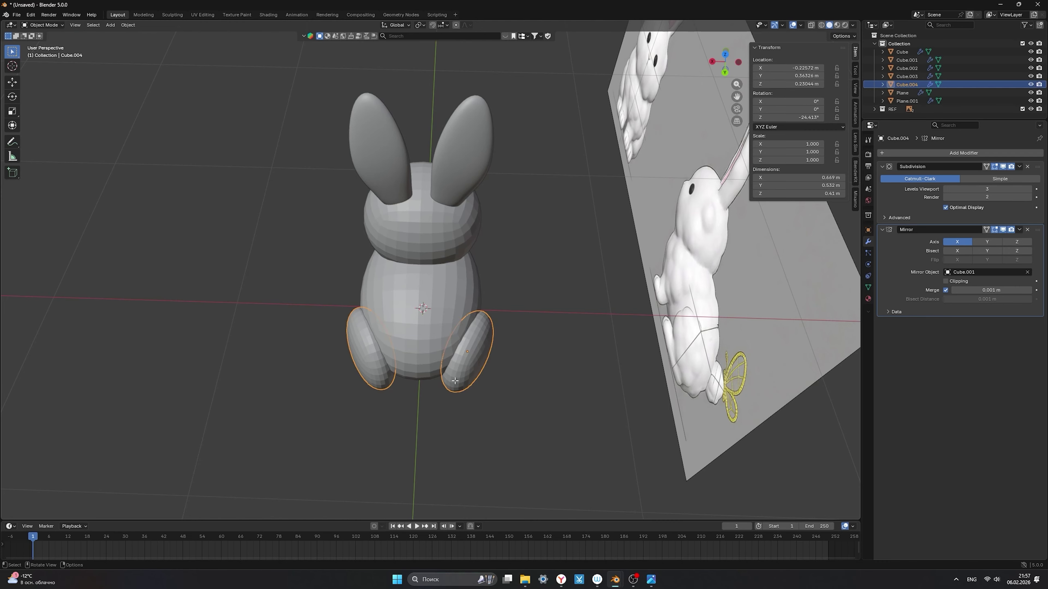
pyautogui.press('Tab')
pyautogui.click(422, 380)
pyautogui.press('g')
pyautogui.press('x')
pyautogui.click(404, 369)
# Switch to vertex selection and move the hind leg's upper inner vertex along Z to about 0.523 m in local coordinates.
pyautogui.click(66, 25)
pyautogui.click(401, 358)
pyautogui.press('g')
pyautogui.press('z')
pyautogui.click(387, 324)
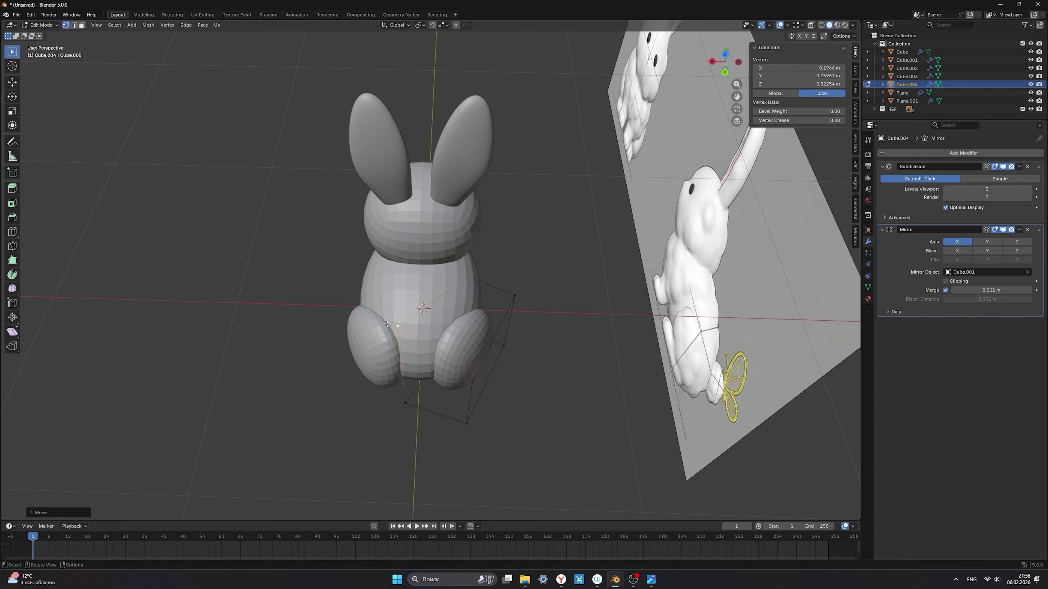
# Move the hind leg's inner rear vertices along X to a local median of about 0.237 m and finish editing.
pyautogui.click(406, 404)
pyautogui.moveTo(404, 326); pyautogui.dragTo(362, 272)
pyautogui.press('g')
pyautogui.press('z')
pyautogui.rightClick(373, 441)
pyautogui.press('g')
pyautogui.press('x')
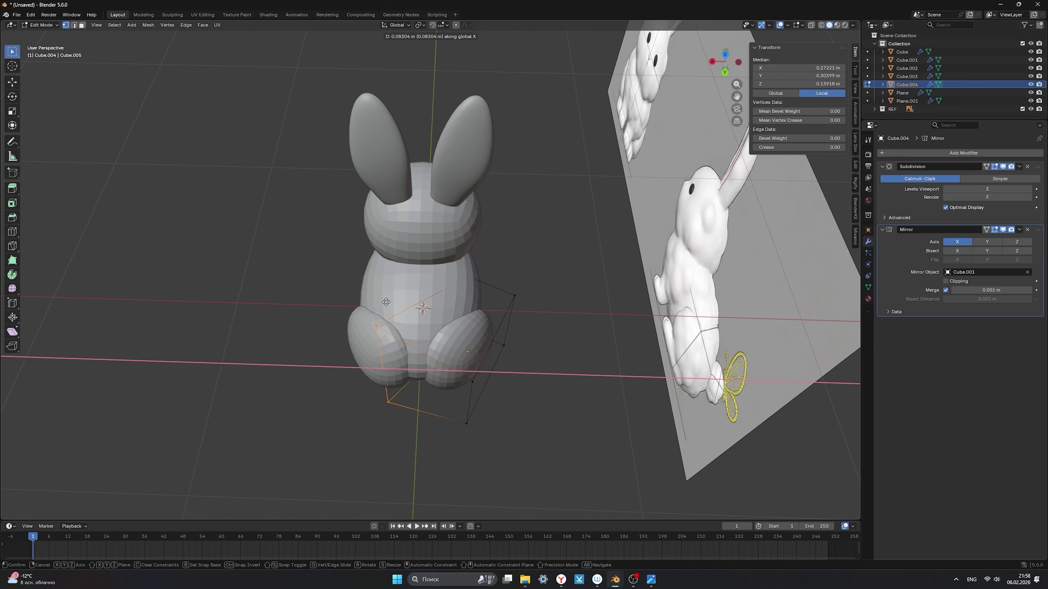
pyautogui.click(395, 303)
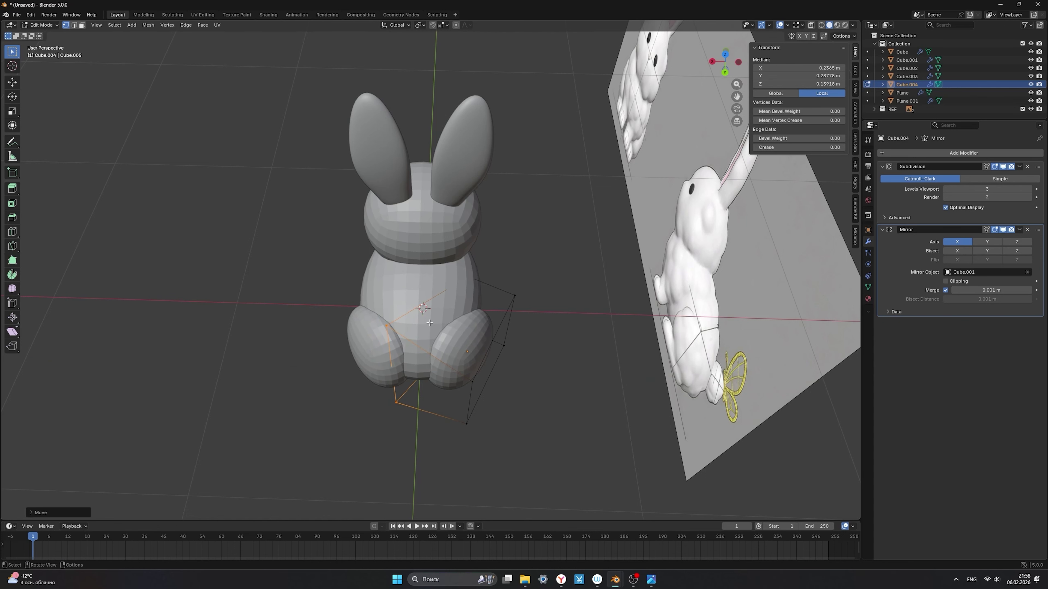
pyautogui.press('Tab')
pyautogui.click(295, 432)
# Duplicate the front paw and move the copy back along Y to about 0.136 m as the hind foot.
pyautogui.moveTo(318, 368); pyautogui.dragTo(510, 318, button='middle')
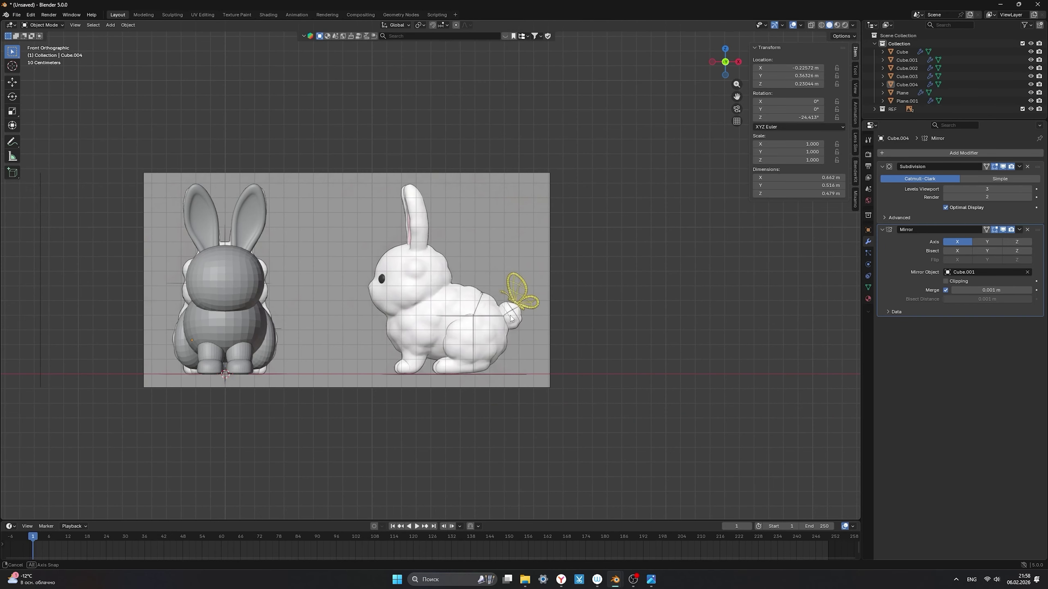
pyautogui.keyDown('shift'); pyautogui.moveTo(286, 355); pyautogui.dragTo(528, 382, button='middle'); pyautogui.keyUp('shift')
pyautogui.scroll(2, 528, 382)
pyautogui.click(427, 403)
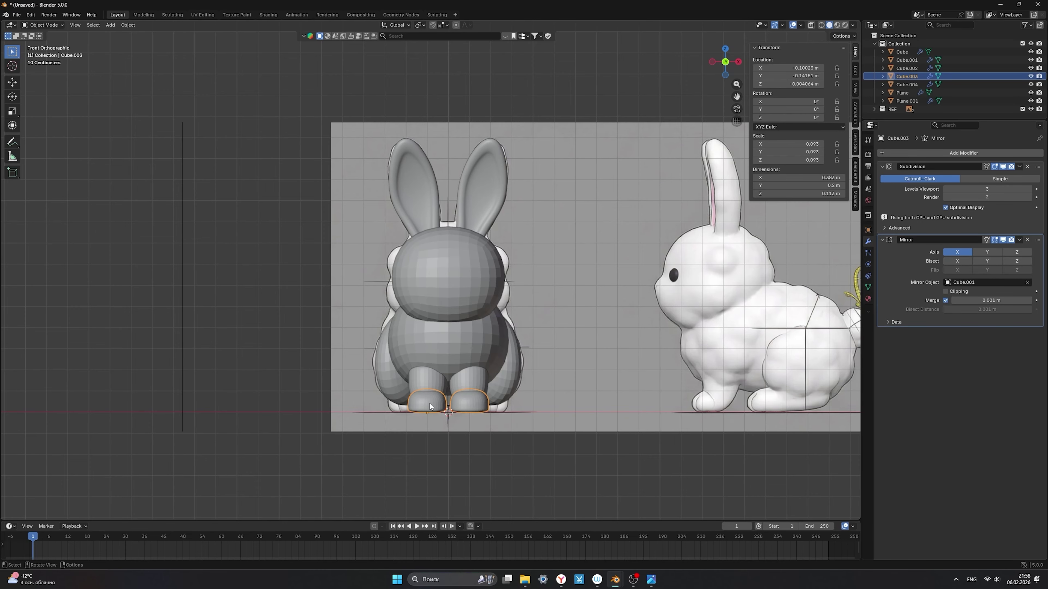
pyautogui.hotkey('shift', 'd')
pyautogui.rightClick(415, 398)
pyautogui.moveTo(415, 398); pyautogui.dragTo(333, 397, button='middle')
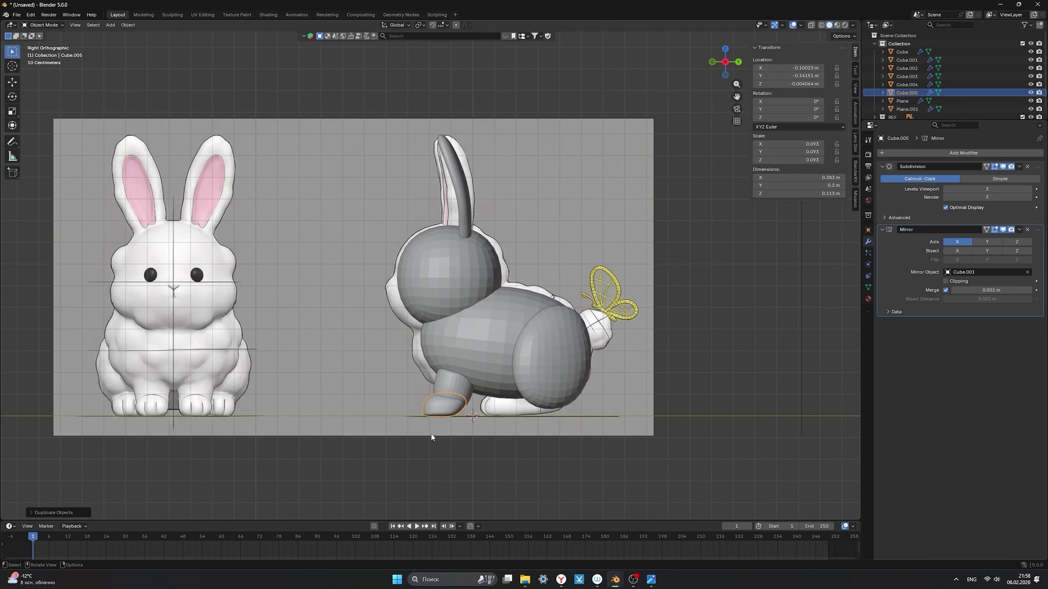
pyautogui.press('g')
pyautogui.press('y')
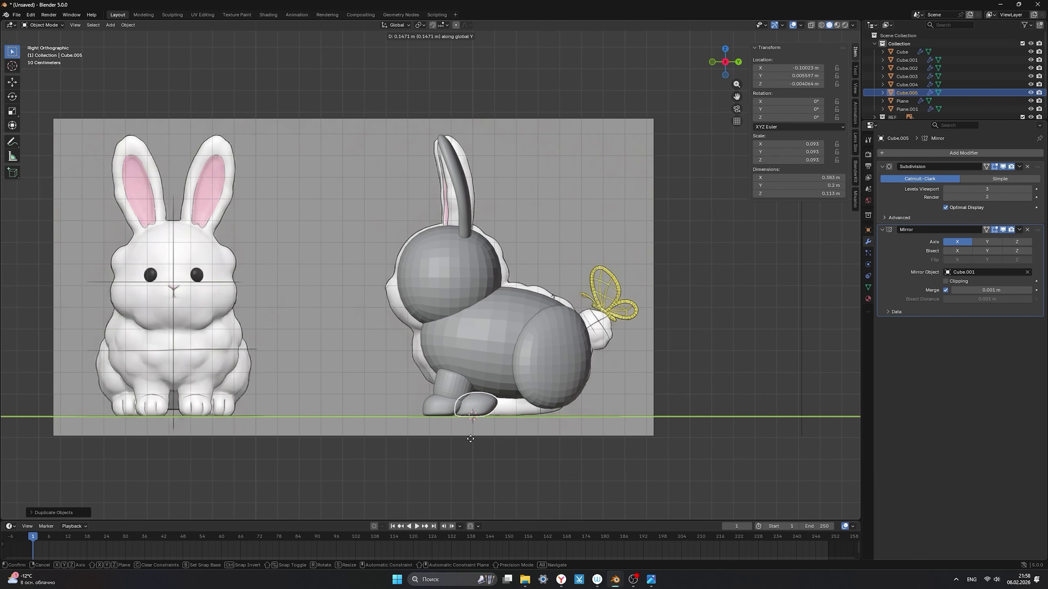
pyautogui.click(497, 439)
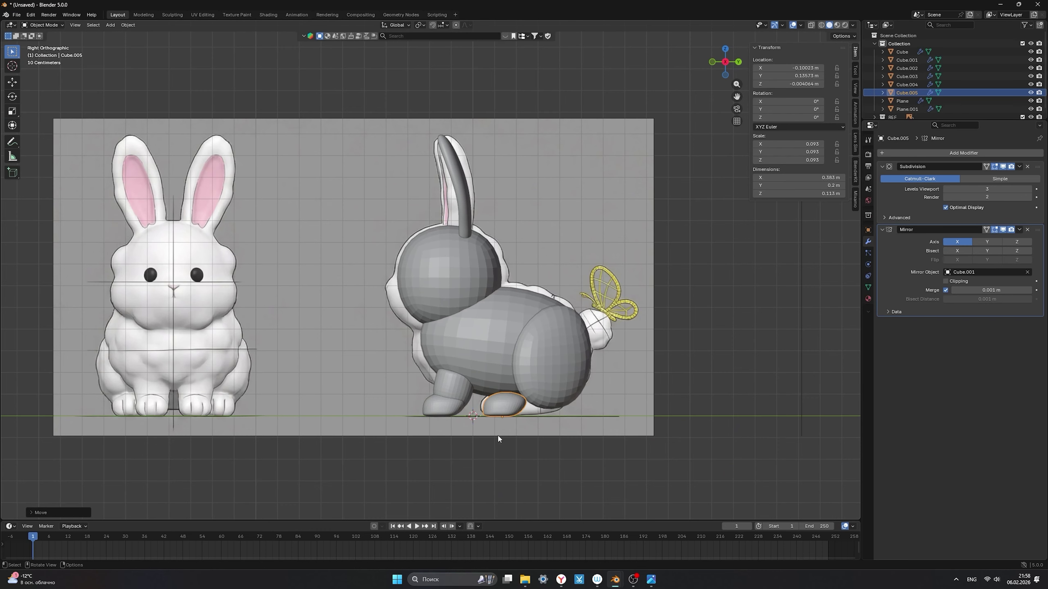
# With X-ray on, move the hind foot's rear vertices back along Y until the foot is about 0.384 m long.
pyautogui.press('Tab')
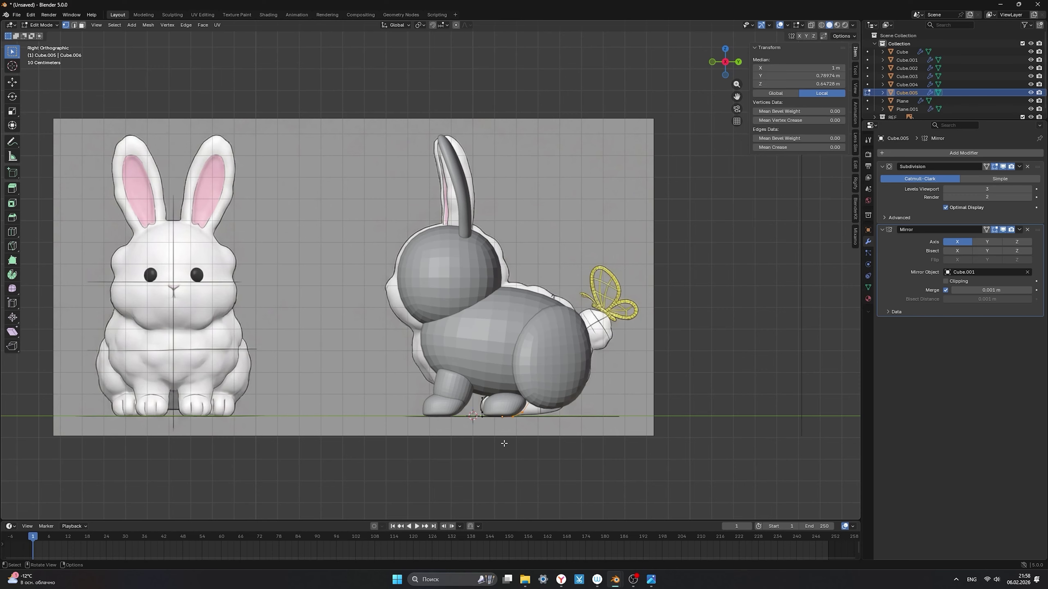
pyautogui.click(811, 25)
pyautogui.moveTo(575, 393); pyautogui.dragTo(503, 440)
pyautogui.press('g')
pyautogui.press('y')
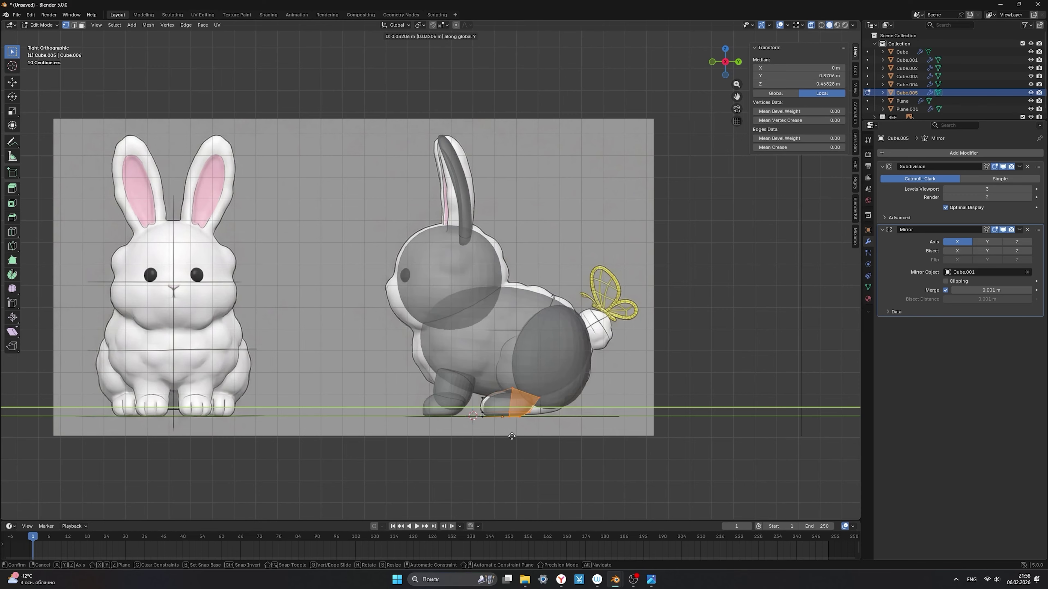
pyautogui.click(544, 431)
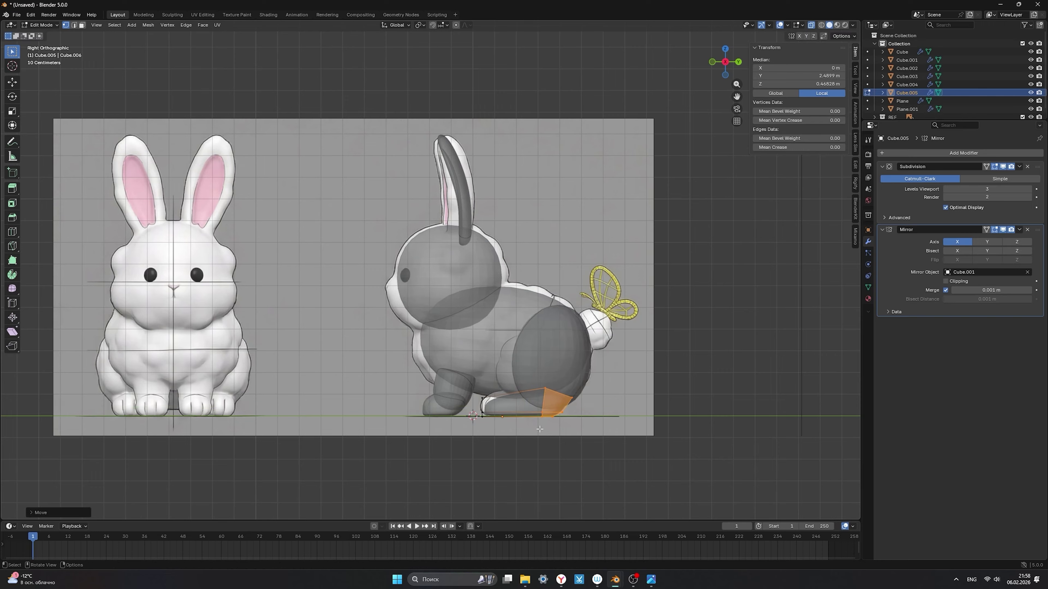
# Add a loop cut near the hind foot's toe end, raise the top toe vertices to the reference, and turn X-ray off.
pyautogui.hotkey('ctrl', 'r')
pyautogui.click(513, 417)
pyautogui.click(502, 420)
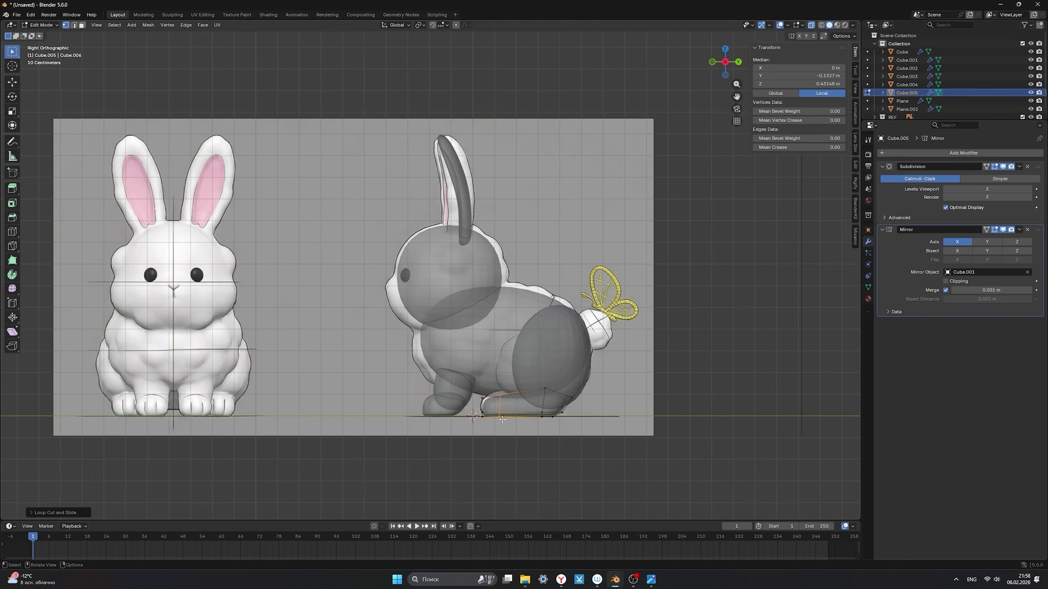
pyautogui.click(478, 403)
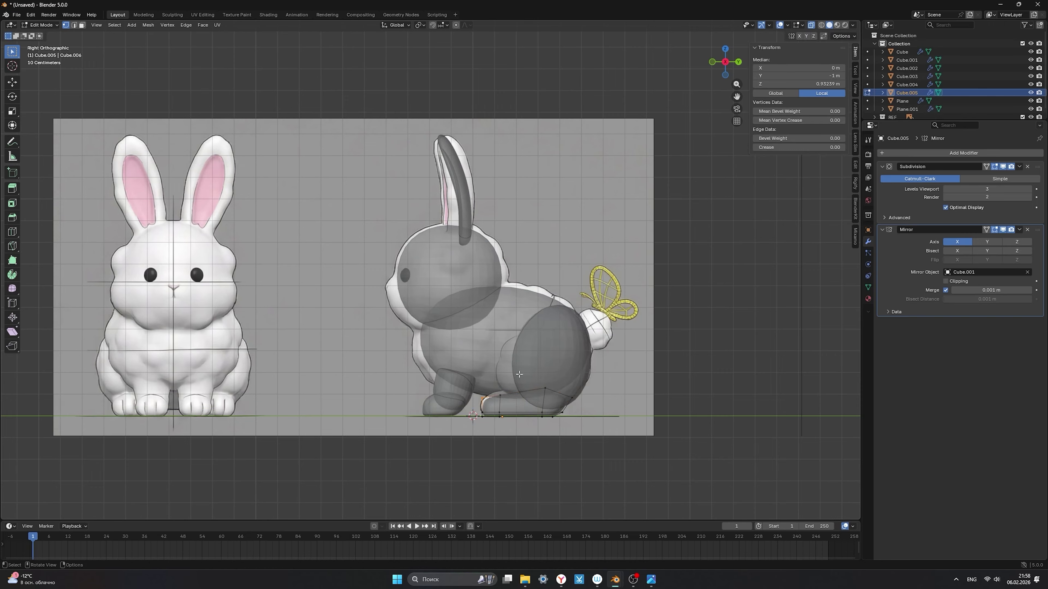
pyautogui.keyDown('shift'); pyautogui.click(494, 405); pyautogui.keyUp('shift')
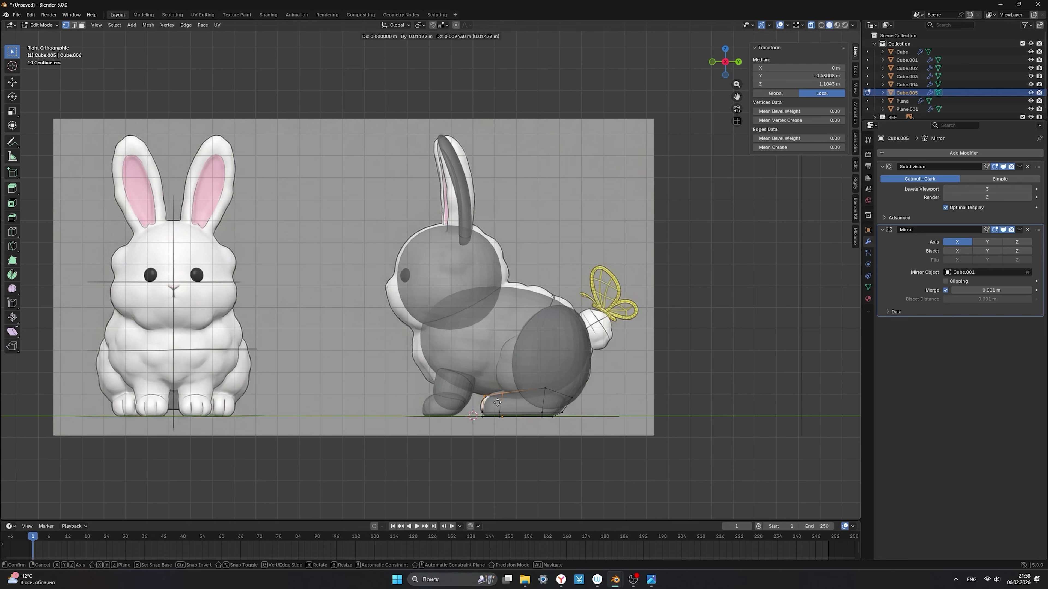
pyautogui.press('Tab')
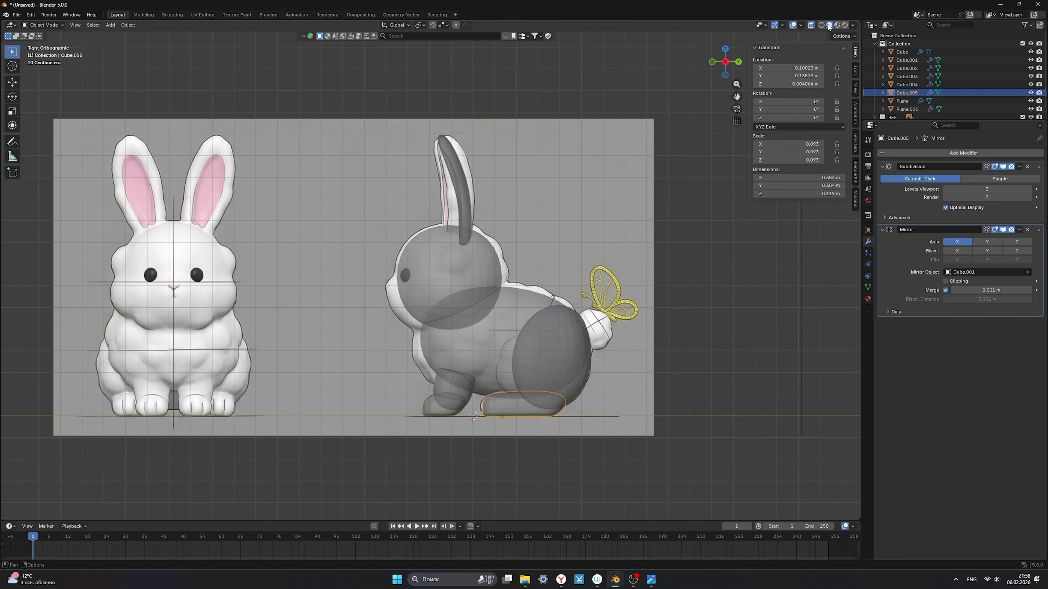
pyautogui.click(812, 24)
# Move the hind foot outward along X to about 0.194 m, under the hind leg.
pyautogui.click(635, 325)
pyautogui.moveTo(635, 325); pyautogui.dragTo(573, 390, button='middle')
pyautogui.click(545, 458)
pyautogui.press('g')
pyautogui.press('x')
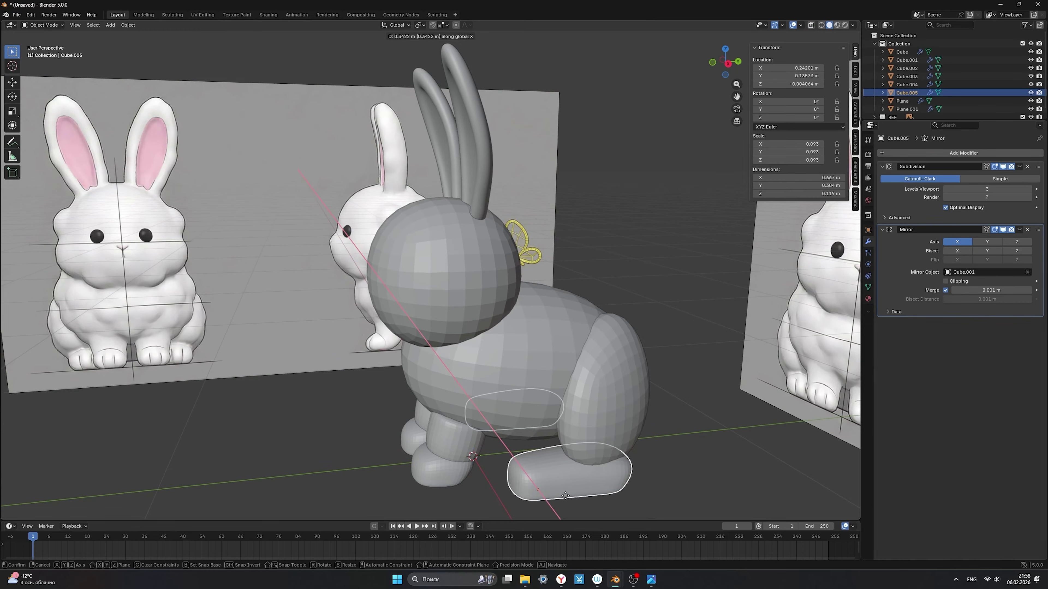
pyautogui.click(560, 489)
# Rotate the hind foot about 19.1° around Z and shift it along X to about 0.259 m.
pyautogui.press('r')
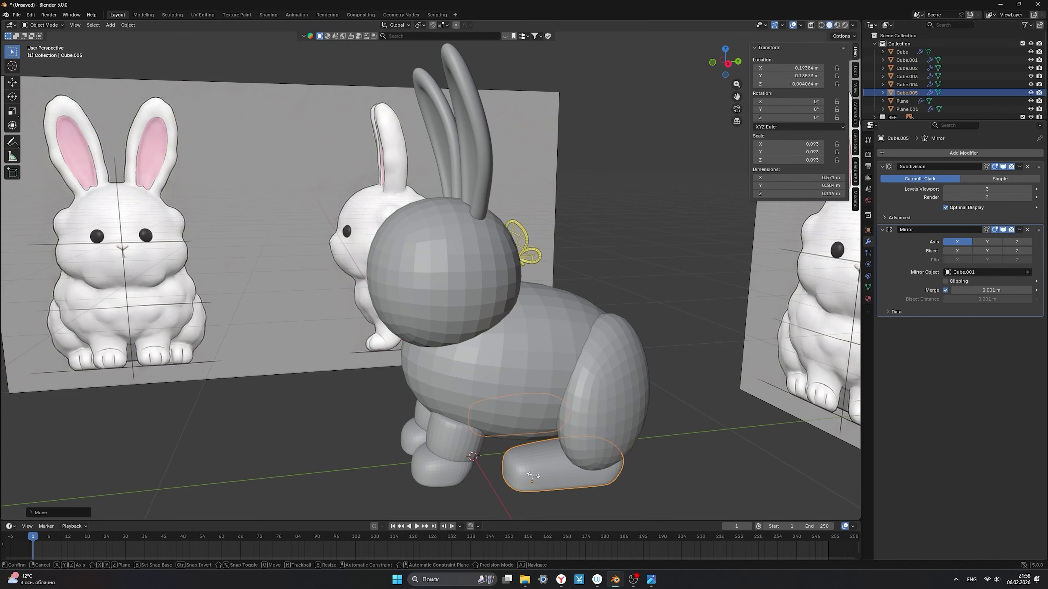
pyautogui.press('z')
pyautogui.press('Escape')
pyautogui.press('r')
pyautogui.press('z')
pyautogui.press('g')
pyautogui.press('x')
pyautogui.click(685, 438)
# Add a cube scaled to about 0.160 for the tail and give it a level 3 Subdivision modifier.
pyautogui.moveTo(685, 439); pyautogui.dragTo(720, 430, button='middle')
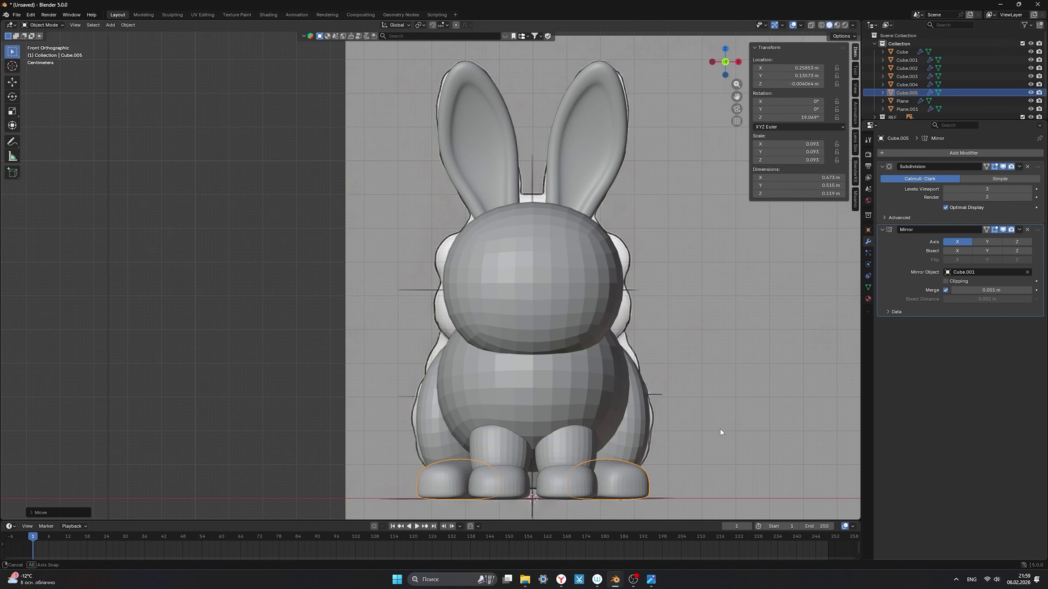
pyautogui.hotkey('shift', 'a')
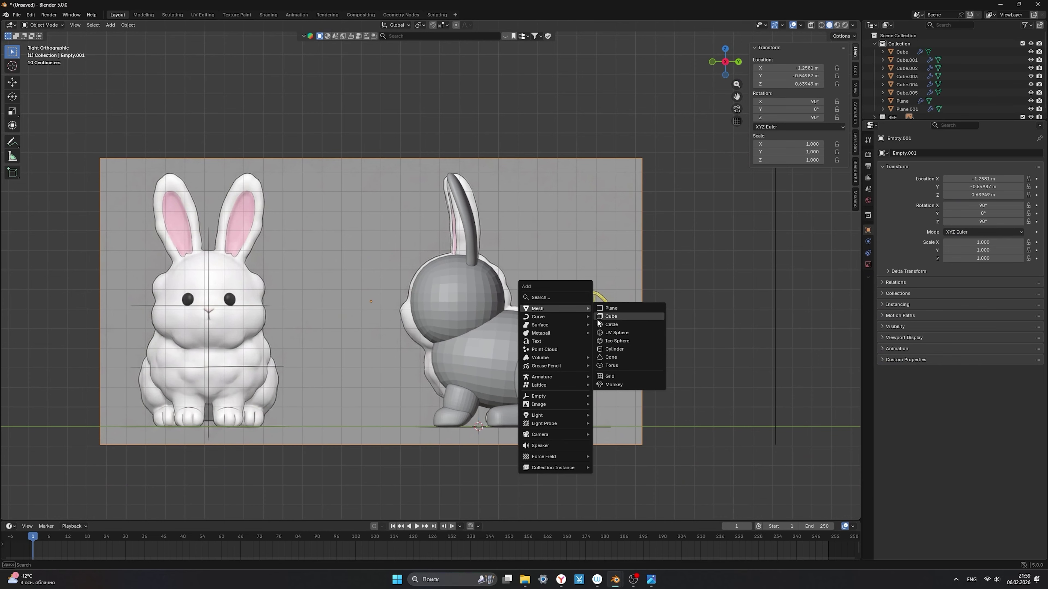
pyautogui.click(604, 316)
pyautogui.press('s')
pyautogui.click(496, 406)
pyautogui.hotkey('ctrl', '3')
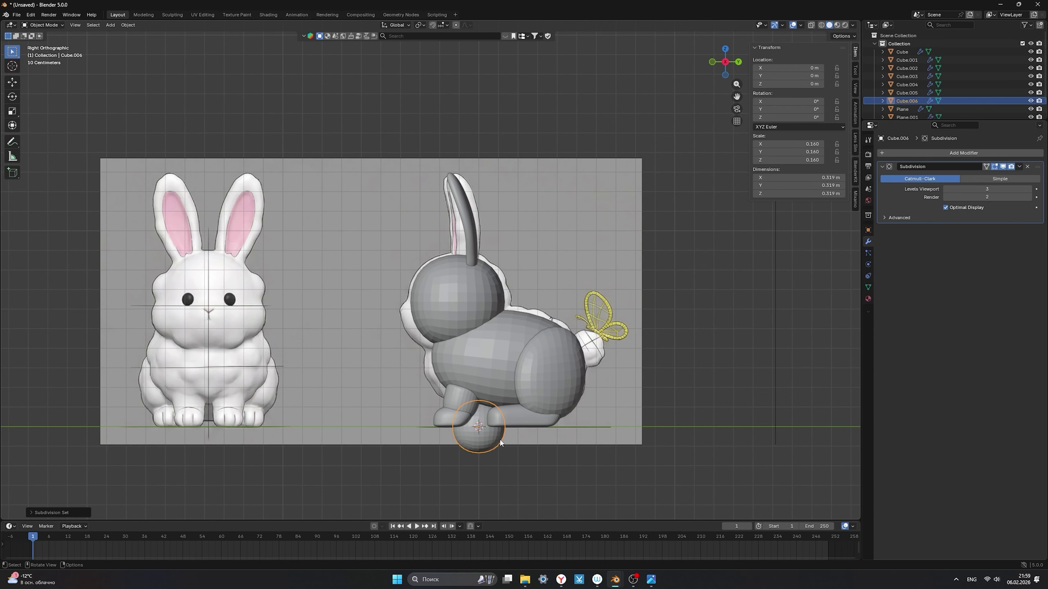
# Move the tail ball behind the rump at about Y 0.552 m, Z 0.397 m and scale it to about 0.192 m across.
pyautogui.press('g')
pyautogui.click(609, 362)
pyautogui.press('s')
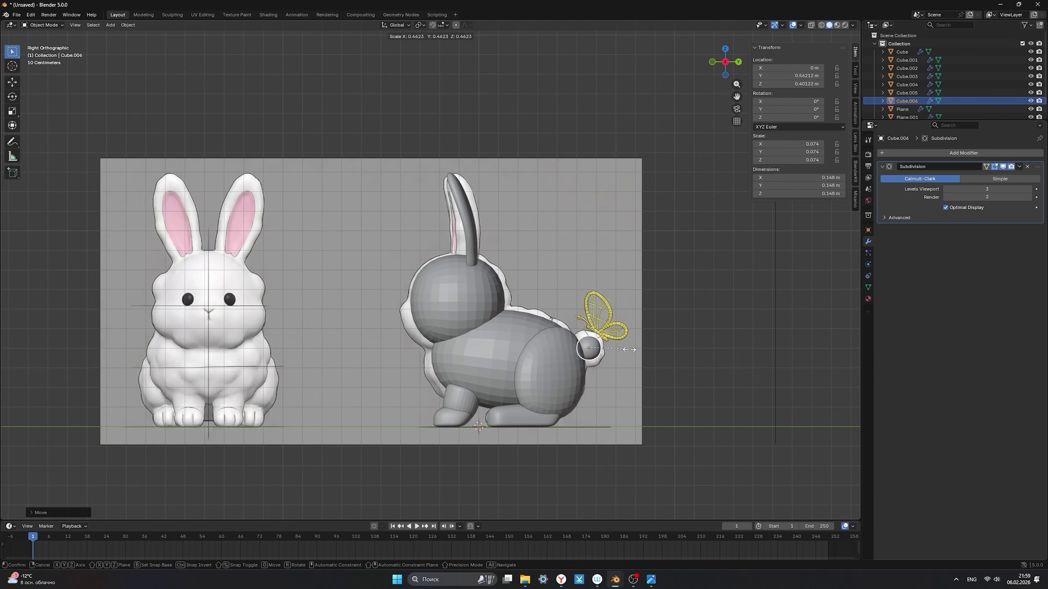
pyautogui.click(640, 350)
pyautogui.press('g')
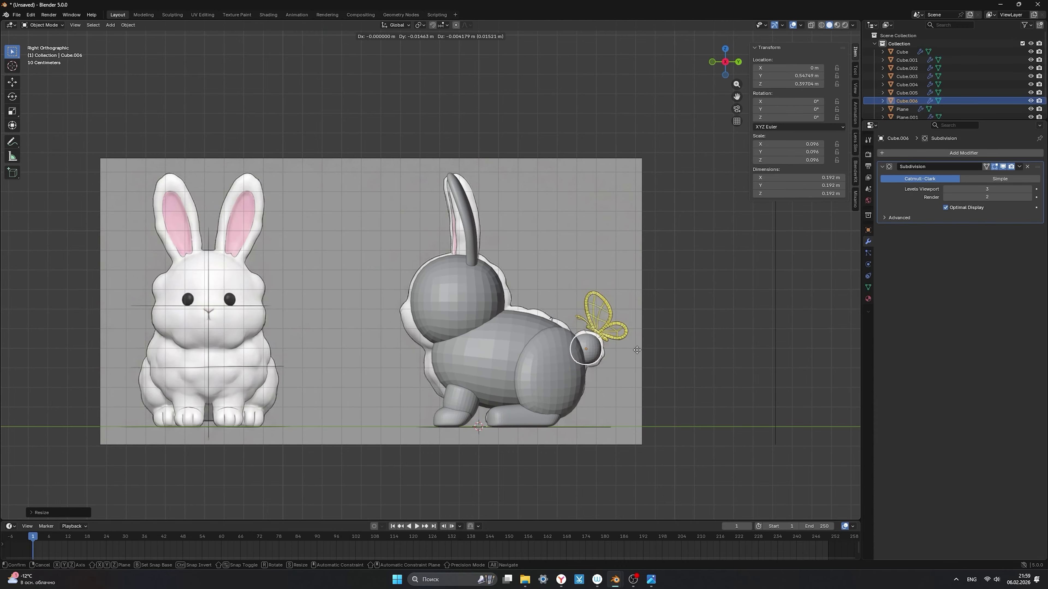
pyautogui.click(637, 350)
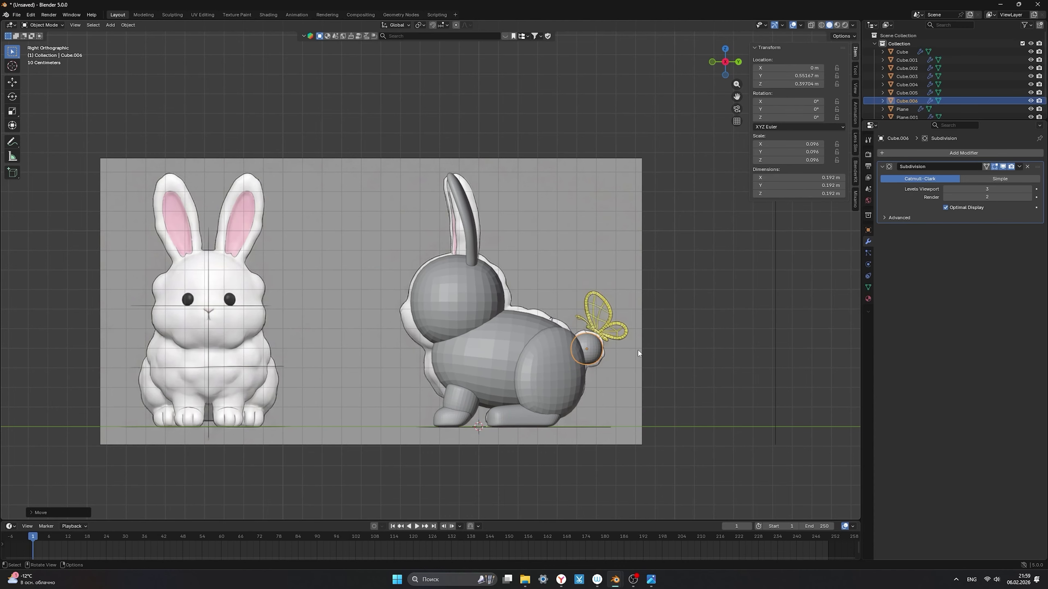
# Enlarge the tail ball to about 0.223 m across and shift it to about Y 0.544 m, Z 0.396 m.
pyautogui.scroll(-2, 578, 318)
pyautogui.moveTo(578, 318); pyautogui.dragTo(568, 265, button='middle')
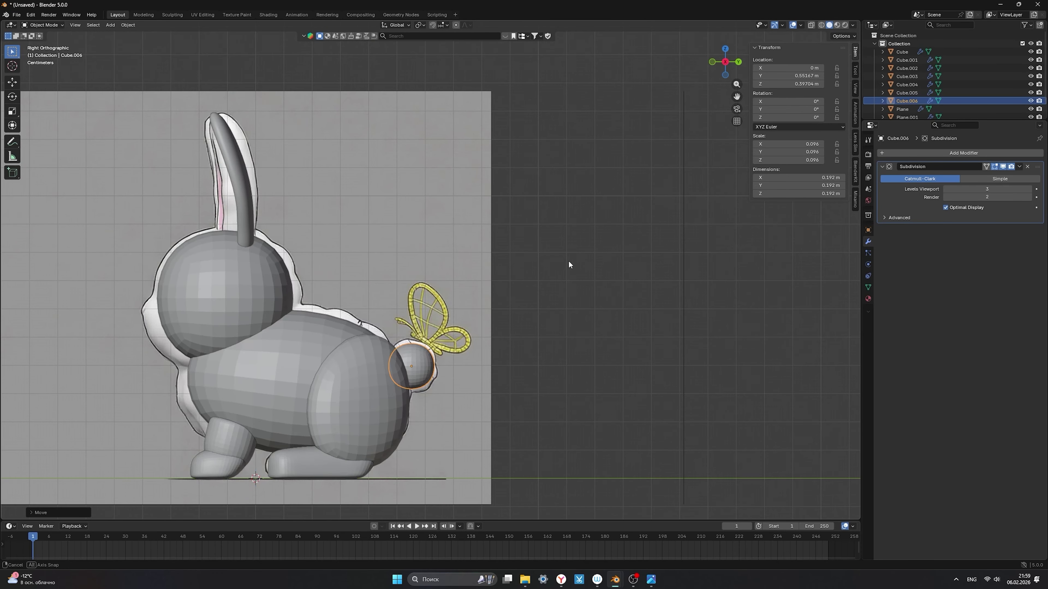
pyautogui.press('s')
pyautogui.click(519, 365)
pyautogui.press('g')
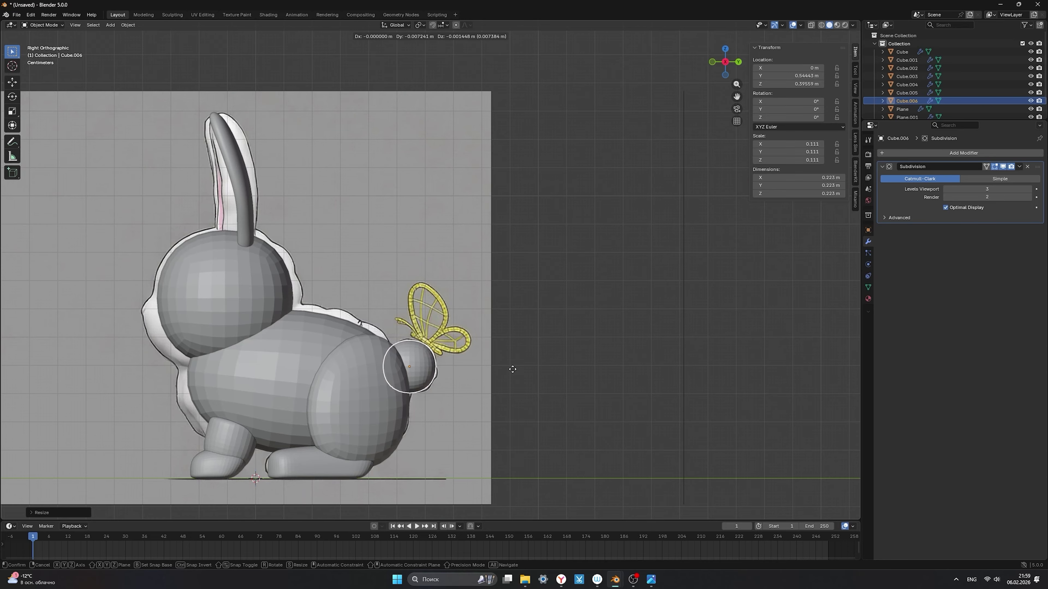
pyautogui.click(513, 369)
pyautogui.rightClick(500, 369)
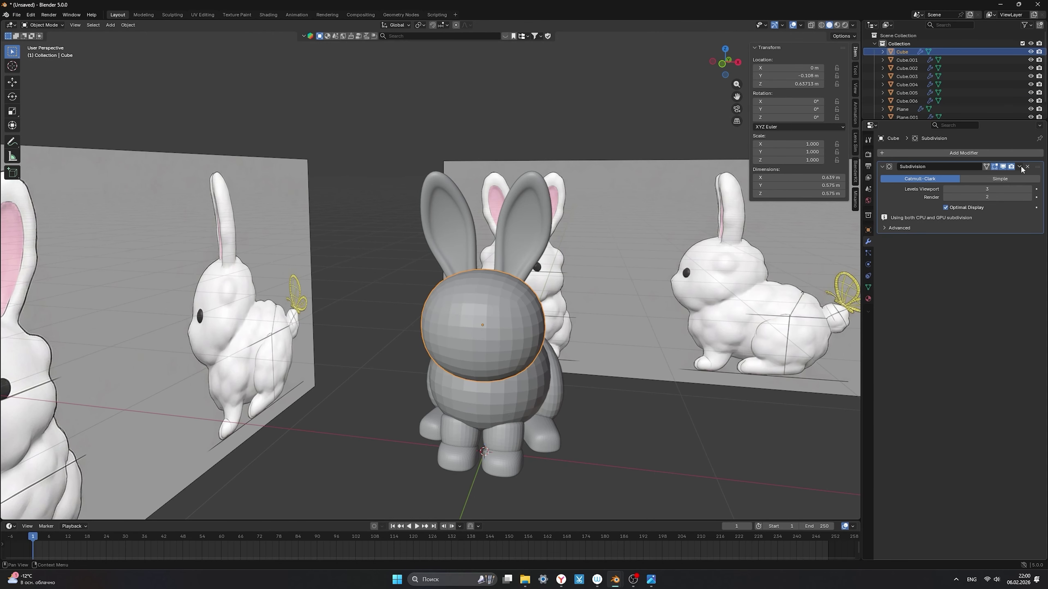
# Enlarge the outliner area and apply the Subdivision modifier on the head.
pyautogui.moveTo(913, 120); pyautogui.dragTo(914, 192)
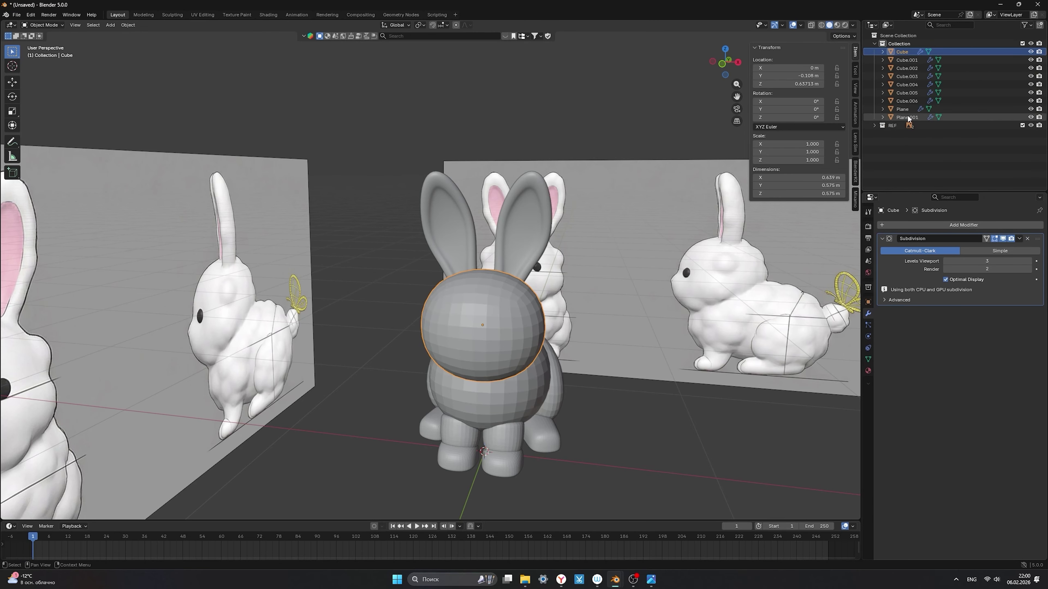
pyautogui.click(1019, 238)
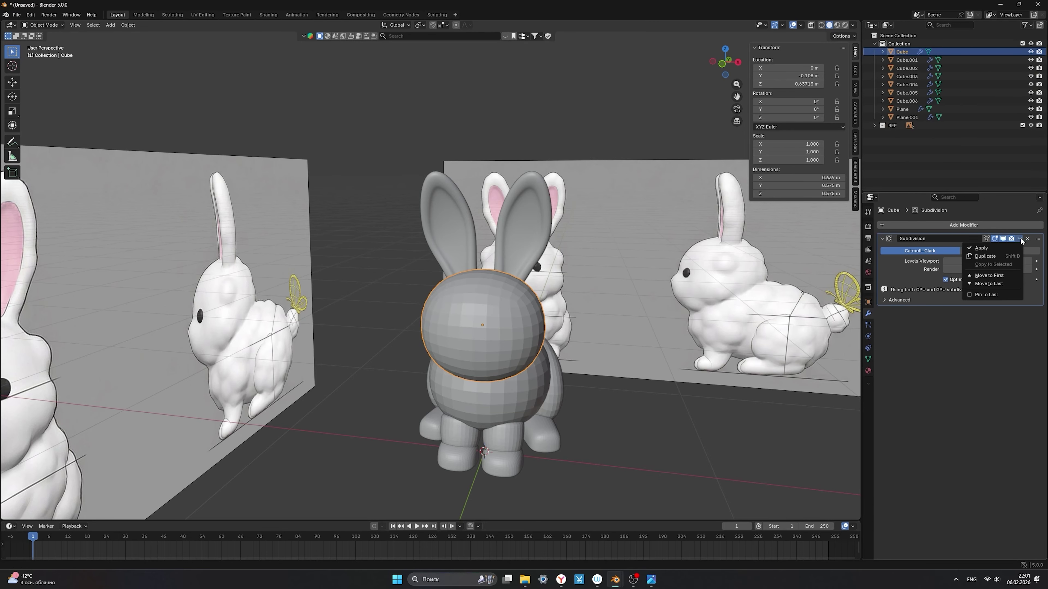
pyautogui.click(1007, 250)
# In the Sculpting workspace, reshape the head's side profile to the reference with the Elastic Grab brush, ending at 132 px.
pyautogui.click(170, 14)
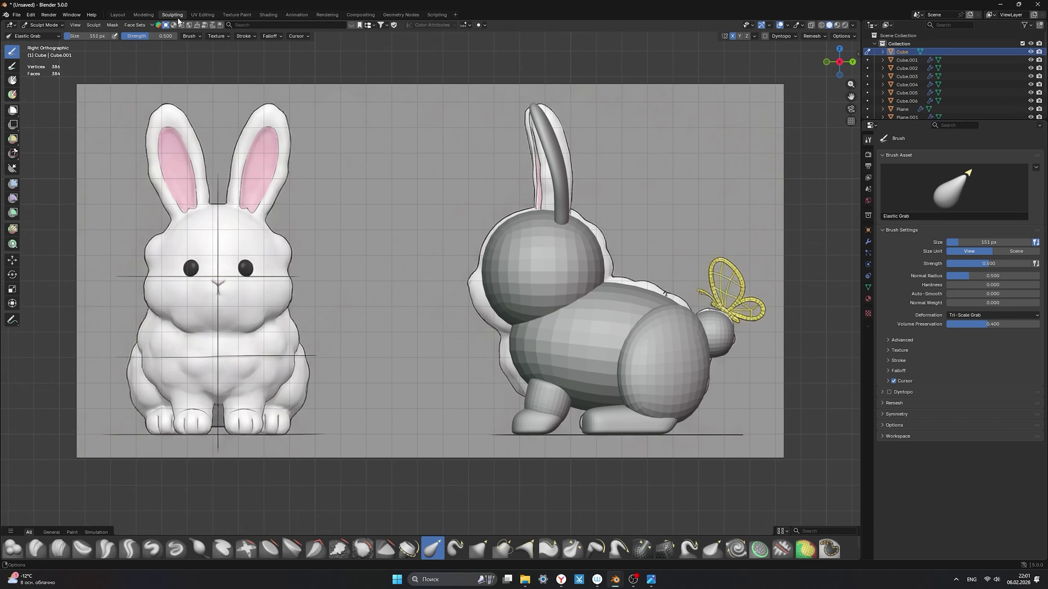
pyautogui.moveTo(495, 304)
pyautogui.mouseDown()
pyautogui.moveTo(457, 284)
pyautogui.moveTo(501, 324)
pyautogui.moveTo(498, 338)
pyautogui.mouseUp()
pyautogui.moveTo(477, 268)
pyautogui.mouseDown()
pyautogui.moveTo(488, 272)
pyautogui.moveTo(474, 295)
pyautogui.moveTo(488, 233)
pyautogui.mouseUp()
pyautogui.moveTo(600, 268)
pyautogui.mouseDown()
pyautogui.moveTo(594, 232)
pyautogui.moveTo(557, 213)
pyautogui.mouseUp()
pyautogui.press(']')
pyautogui.press(']')
pyautogui.press(']')
pyautogui.press(']')
pyautogui.moveTo(498, 230); pyautogui.dragTo(500, 234)
pyautogui.press('[')
pyautogui.press('[')
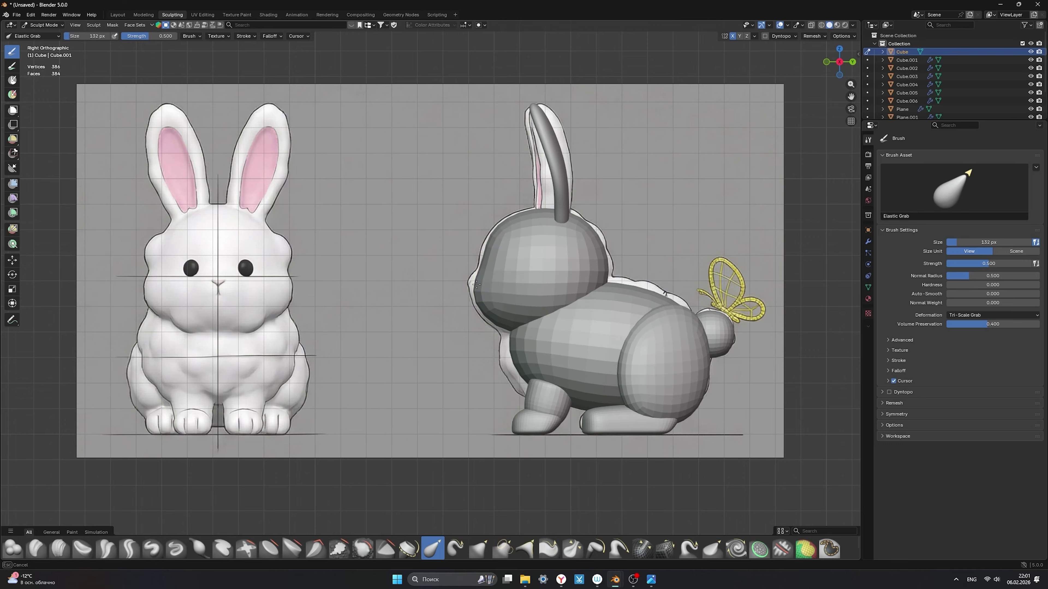
pyautogui.moveTo(464, 276)
pyautogui.mouseDown()
pyautogui.moveTo(458, 266)
pyautogui.moveTo(484, 268)
pyautogui.moveTo(475, 258)
pyautogui.moveTo(484, 270)
pyautogui.mouseUp()
# From above, pull the middle of the head's muzzle forward into a rounded nose tip with Elastic Grab.
pyautogui.moveTo(483, 283); pyautogui.dragTo(510, 354, button='middle')
pyautogui.scroll(5, 457, 353)
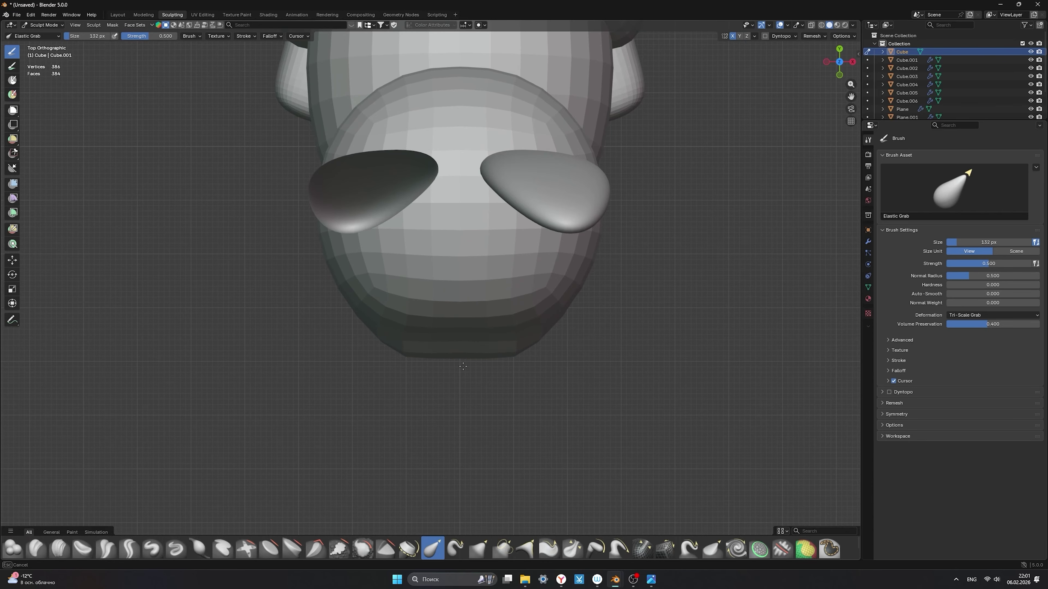
pyautogui.moveTo(464, 414); pyautogui.dragTo(464, 414)
pyautogui.moveTo(491, 363); pyautogui.dragTo(509, 379)
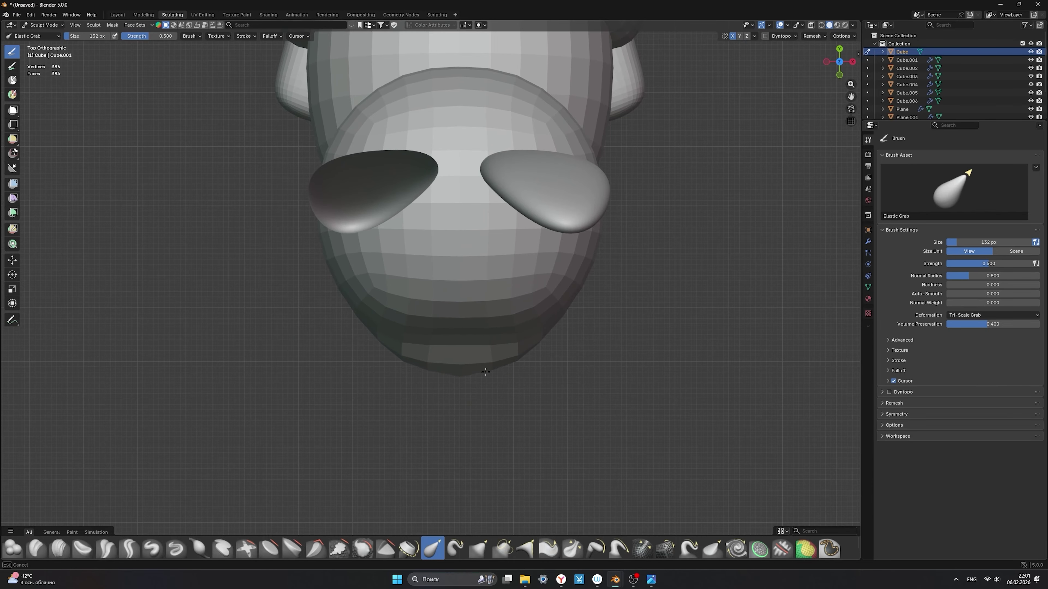
# Adjust the side of the head at the cheek in front view with Elastic Grab to follow the reference.
pyautogui.moveTo(510, 381)
pyautogui.mouseDown(button='middle')
pyautogui.moveTo(524, 373)
pyautogui.moveTo(536, 326)
pyautogui.moveTo(546, 340)
pyautogui.moveTo(562, 331)
pyautogui.moveTo(565, 322)
pyautogui.moveTo(535, 311)
pyautogui.moveTo(578, 330)
pyautogui.moveTo(455, 332)
pyautogui.mouseUp(button='middle')
pyautogui.scroll(3, 580, 354)
pyautogui.scroll(3, 580, 354)
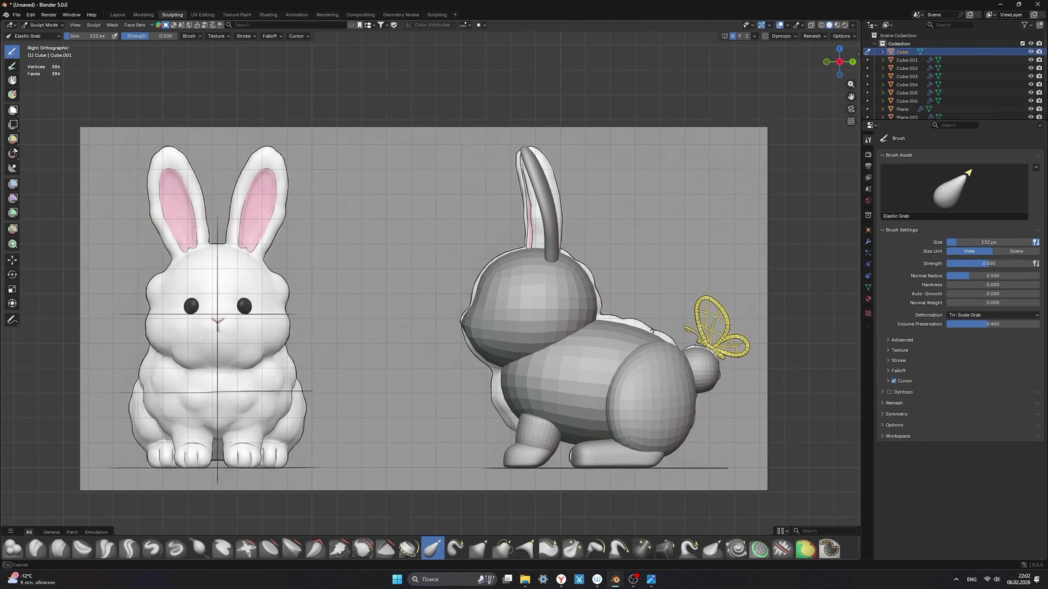
pyautogui.moveTo(483, 331); pyautogui.dragTo(569, 334, button='middle')
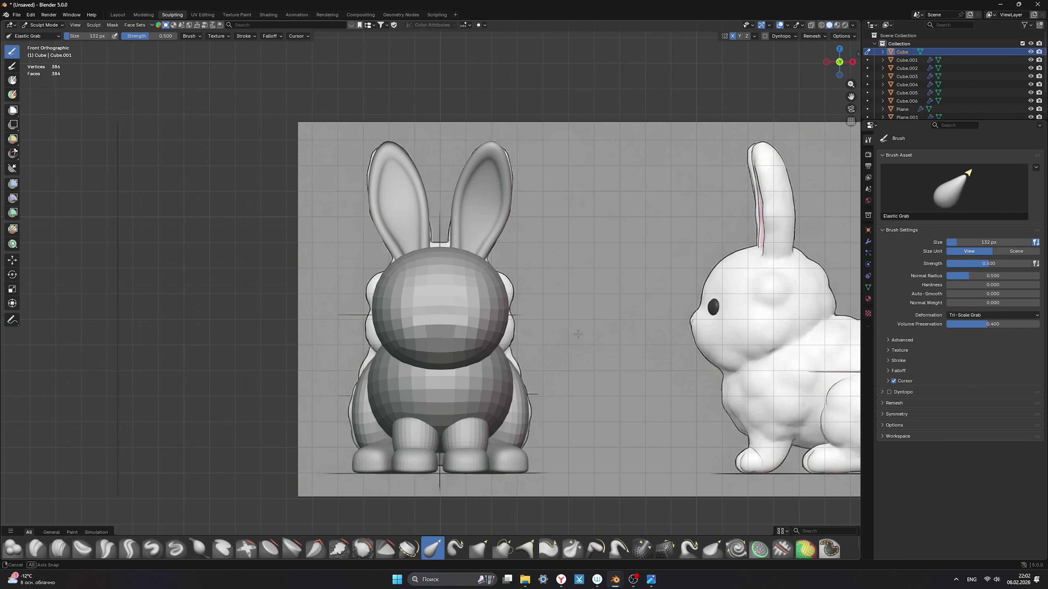
pyautogui.moveTo(497, 345)
pyautogui.mouseDown()
pyautogui.moveTo(522, 351)
pyautogui.moveTo(499, 290)
pyautogui.mouseUp()
pyautogui.moveTo(489, 270); pyautogui.dragTo(520, 337, button='middle')
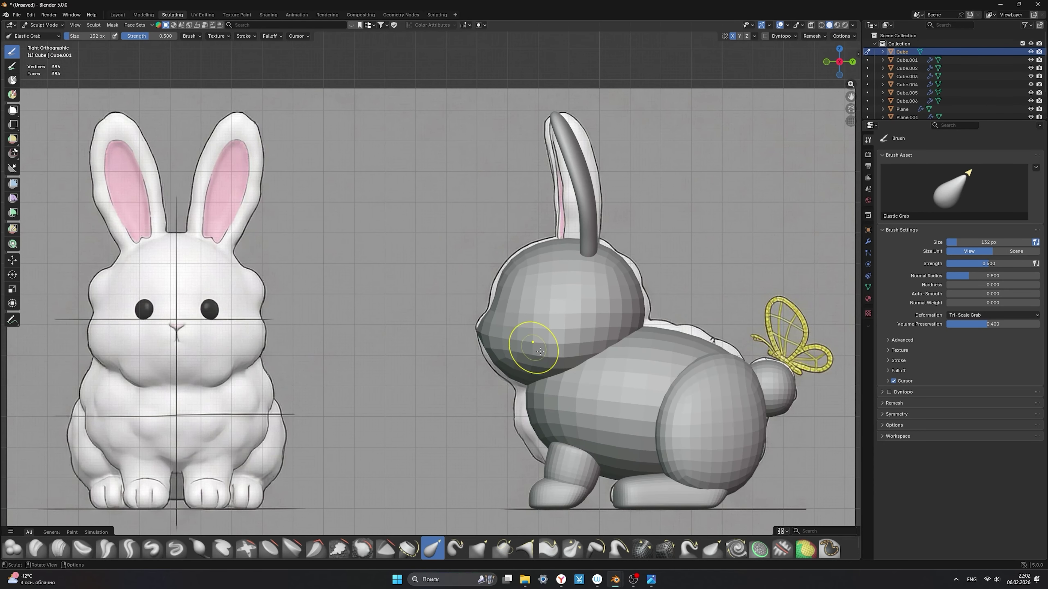
# Switch the object being sculpted from the head to the body.
pyautogui.click(118, 14)
pyautogui.click(480, 398)
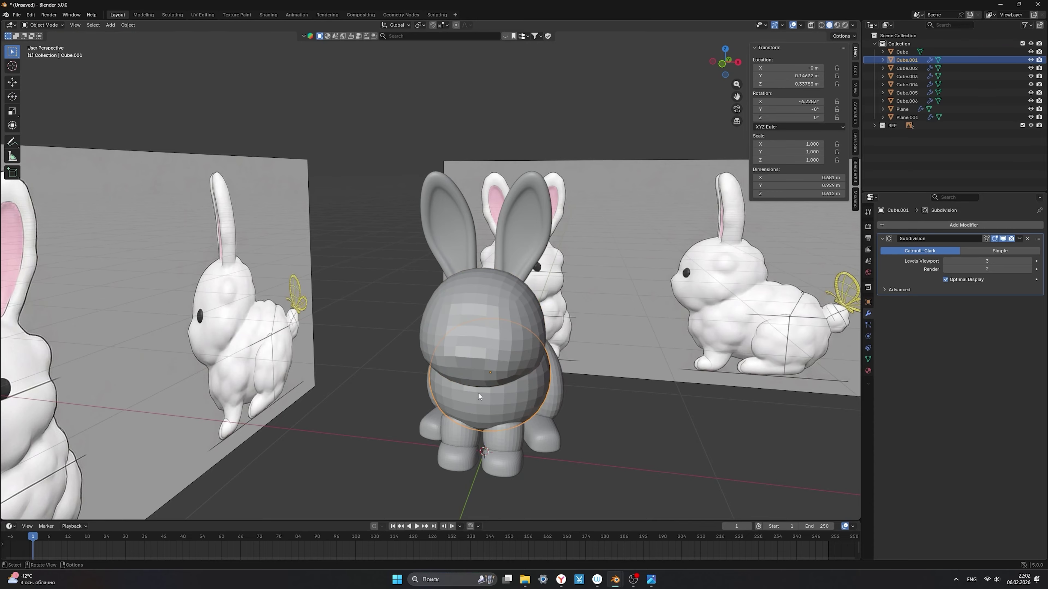
pyautogui.click(172, 16)
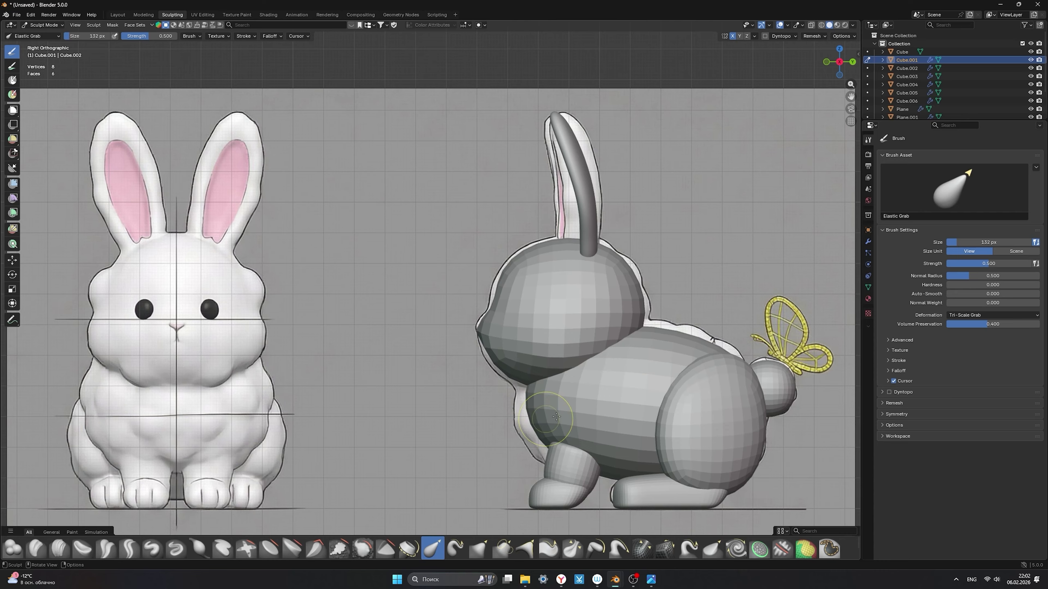
# Apply the Subdivision modifier on the body.
pyautogui.click(867, 242)
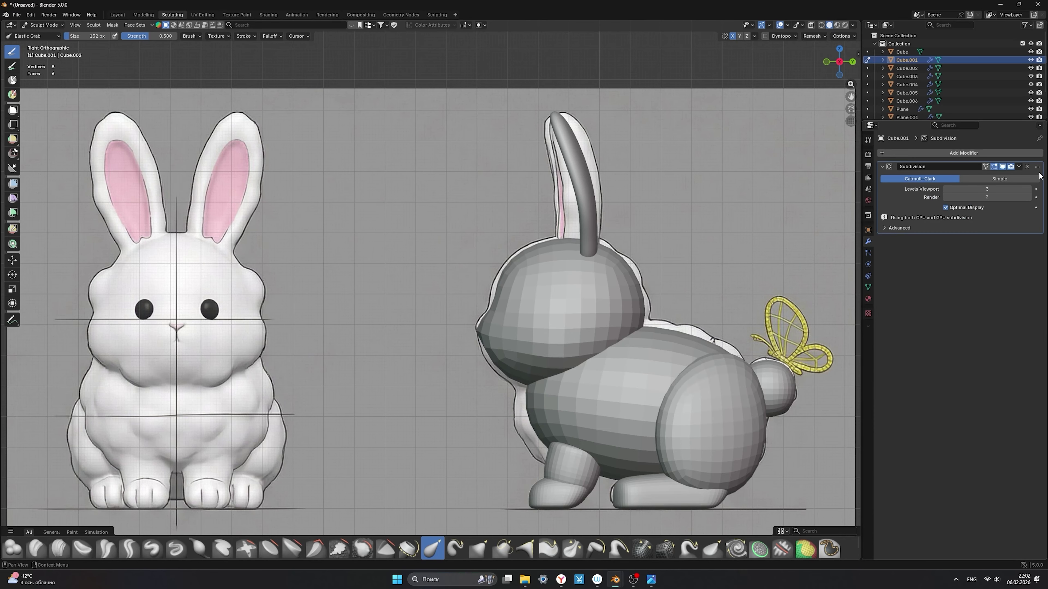
pyautogui.click(1020, 167)
pyautogui.click(992, 175)
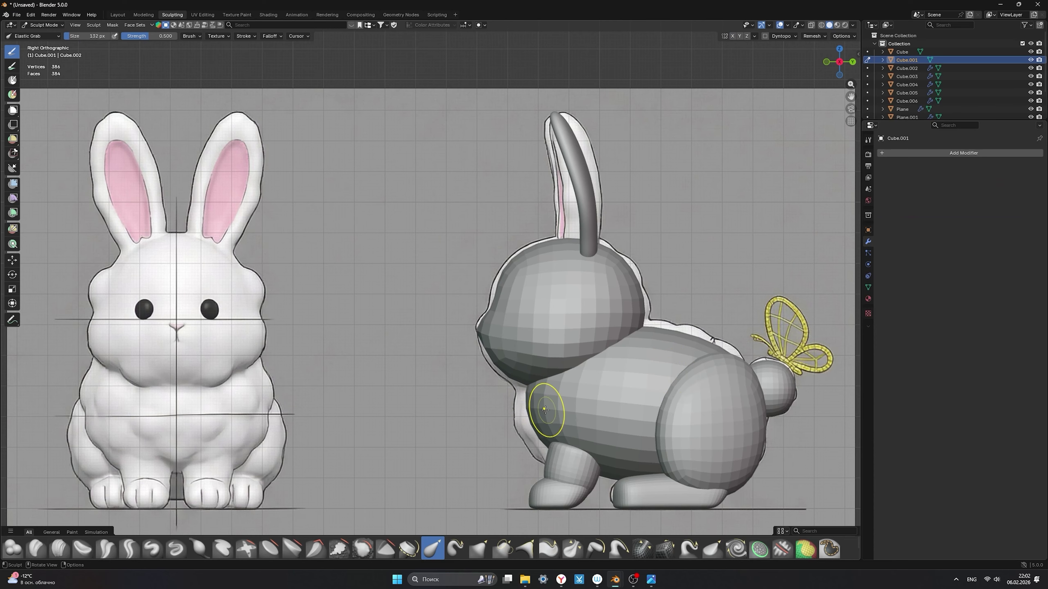
# Enlarge the Elastic Grab brush and pull the body's chest forward to the side reference.
pyautogui.press(']')
pyautogui.press(']')
pyautogui.press(']')
pyautogui.press(']')
pyautogui.press(']')
pyautogui.press(']')
pyautogui.moveTo(531, 409)
pyautogui.mouseDown()
pyautogui.moveTo(511, 419)
pyautogui.moveTo(516, 409)
pyautogui.moveTo(539, 447)
pyautogui.mouseUp()
# With a 335 px Elastic Grab brush, adjust the body's back and belly in side view and one flank in front view.
pyautogui.press(']')
pyautogui.press(']')
pyautogui.moveTo(653, 350)
pyautogui.mouseDown()
pyautogui.moveTo(649, 341)
pyautogui.moveTo(603, 345)
pyautogui.moveTo(636, 363)
pyautogui.mouseUp()
pyautogui.moveTo(687, 365); pyautogui.dragTo(689, 360)
pyautogui.moveTo(682, 407); pyautogui.dragTo(685, 402)
pyautogui.moveTo(651, 464); pyautogui.dragTo(657, 468)
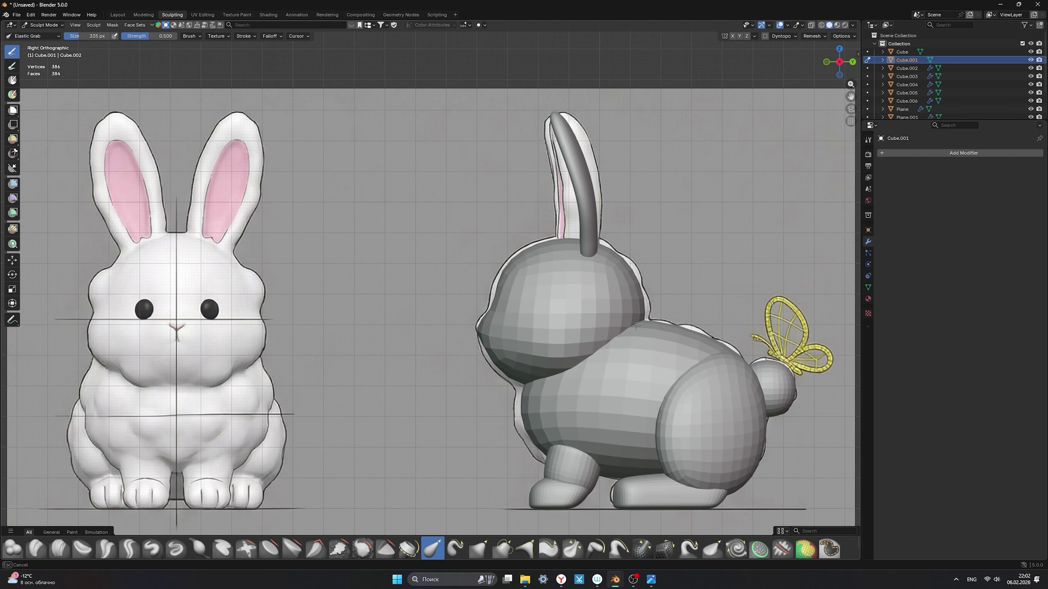
pyautogui.moveTo(567, 377); pyautogui.dragTo(657, 348, button='middle')
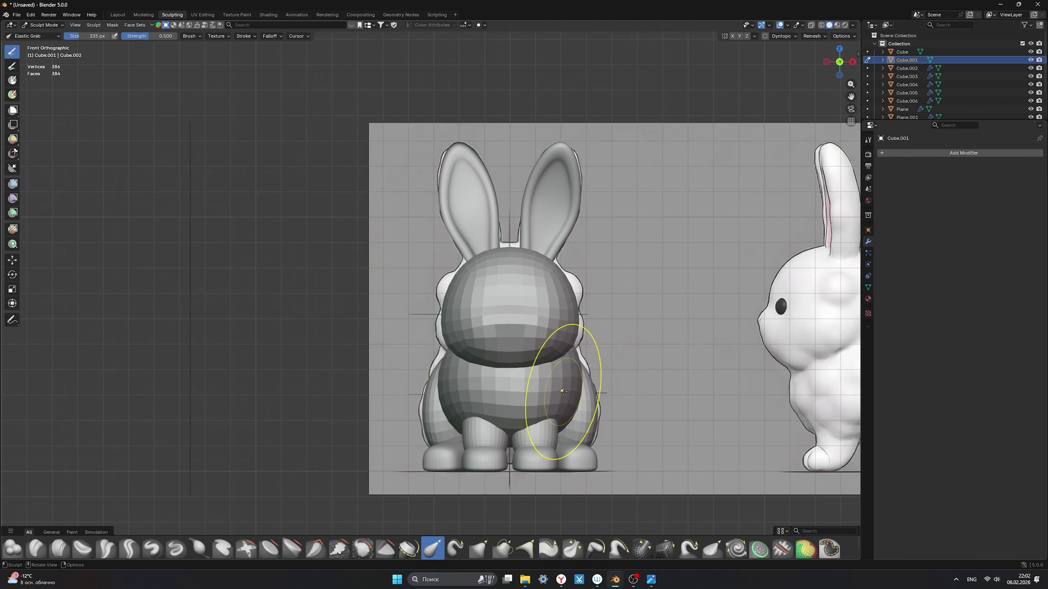
pyautogui.moveTo(575, 398); pyautogui.dragTo(591, 410)
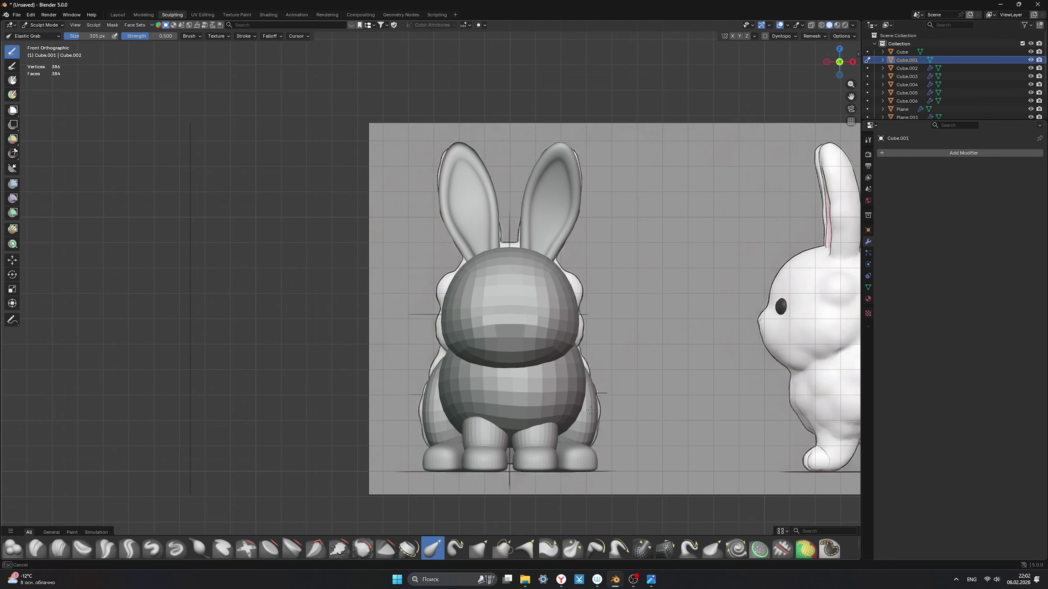
# Turn on X symmetry for sculpting the body and undo its sculpt strokes and applied Subdivision modifier.
pyautogui.click(732, 36)
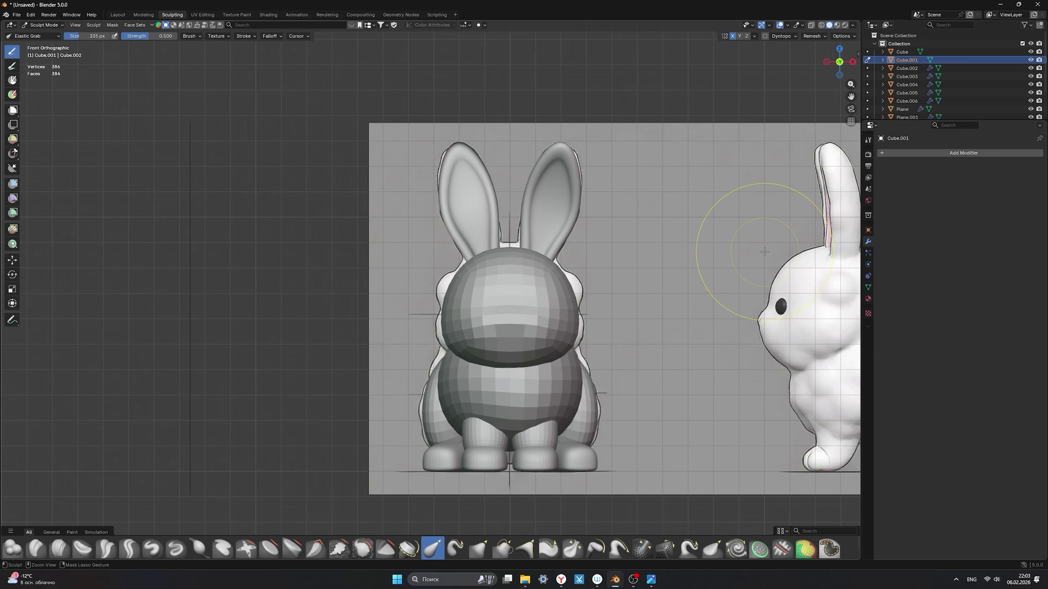
pyautogui.hotkey('ctrl', 'z')
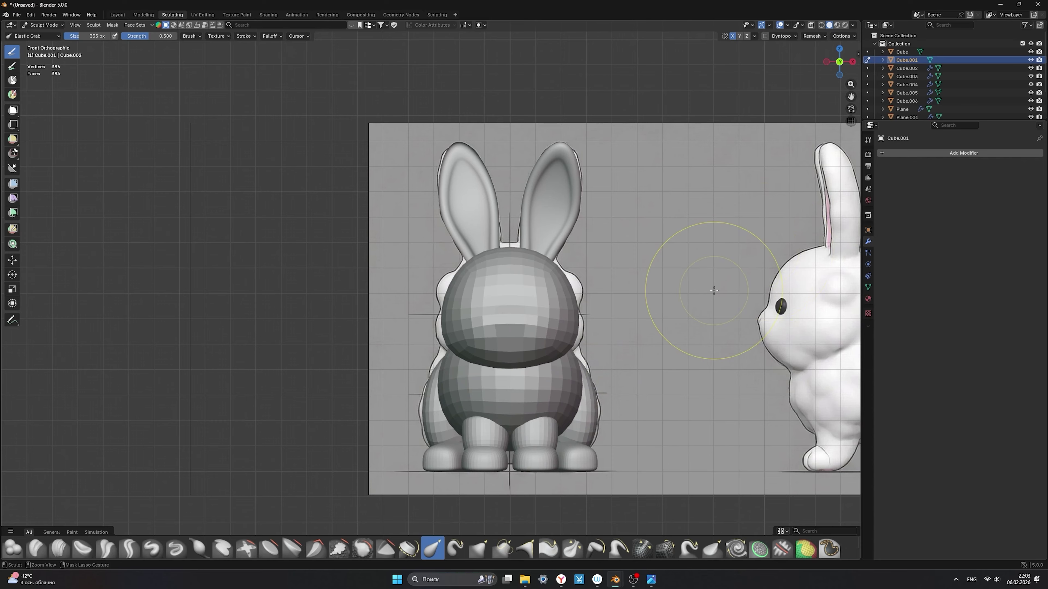
pyautogui.hotkey('ctrl', 'z')
pyautogui.hotkey('ctrl', 'z')
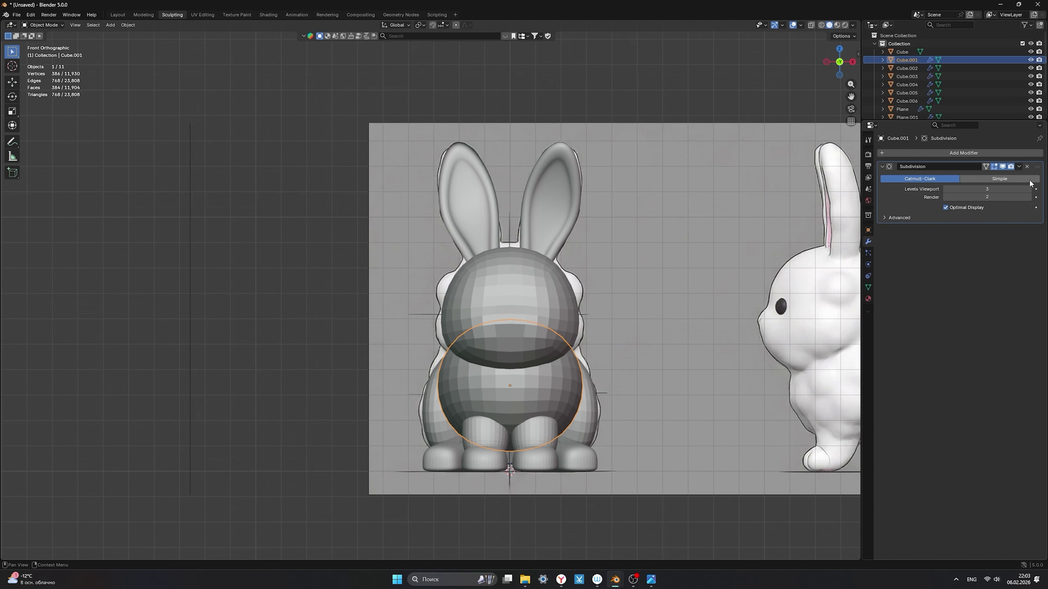
pyautogui.hotkey('ctrl', 'shift', 'z')
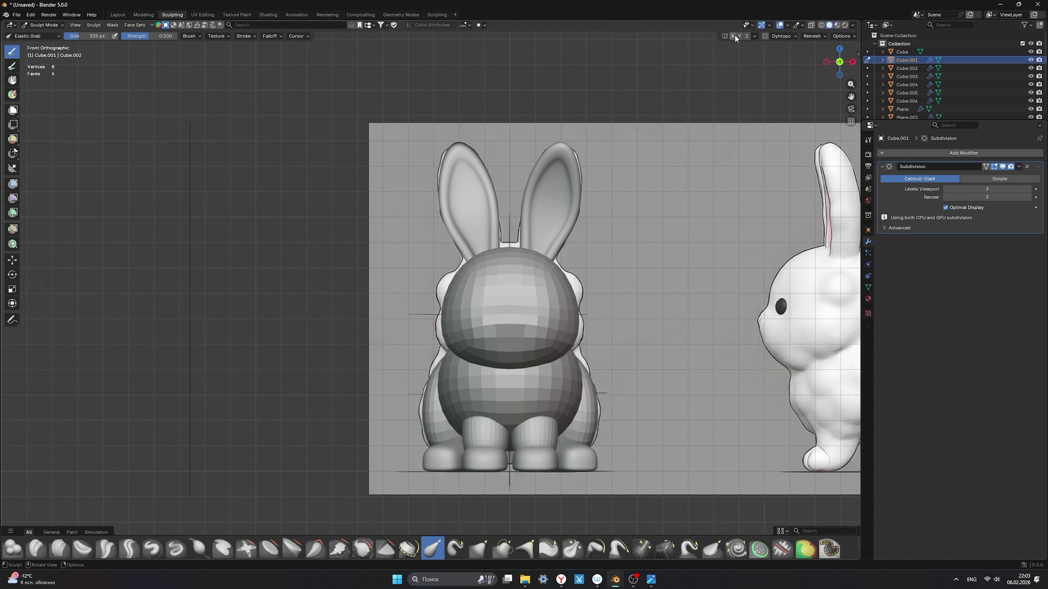
# Try to reshape the body's flank and belly with Elastic Grab while the Subdivision modifier is still unapplied.
pyautogui.moveTo(564, 398); pyautogui.dragTo(572, 419)
pyautogui.moveTo(572, 365); pyautogui.dragTo(575, 363)
pyautogui.moveTo(576, 363); pyautogui.dragTo(508, 406, button='middle')
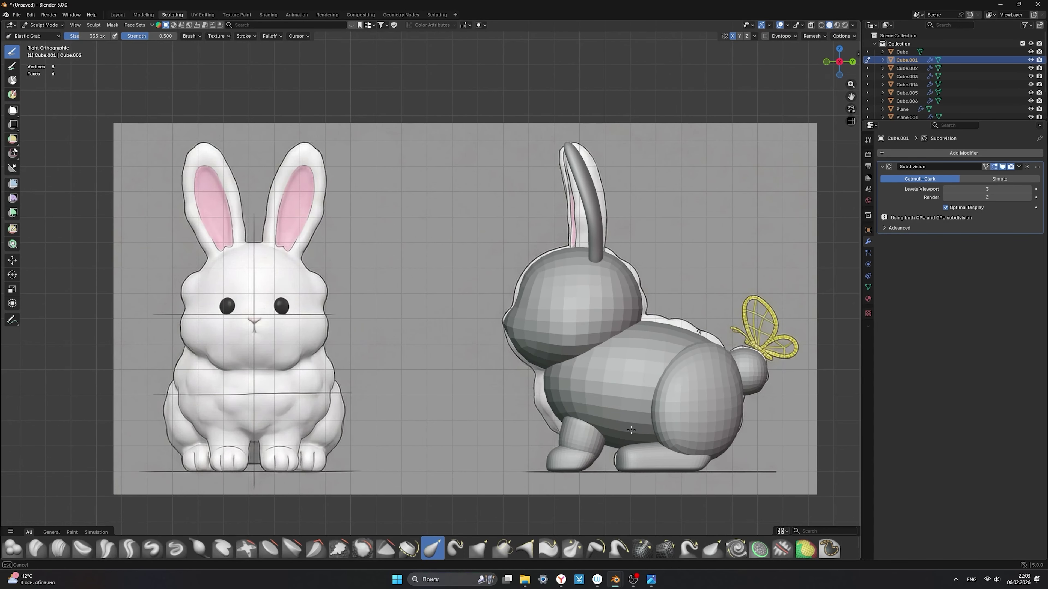
pyautogui.moveTo(627, 427); pyautogui.dragTo(630, 425)
# Reduce the brush size to 243 px and apply the body's Subdivision modifier.
pyautogui.press('[')
pyautogui.press('[')
pyautogui.press('[')
pyautogui.click(1019, 166)
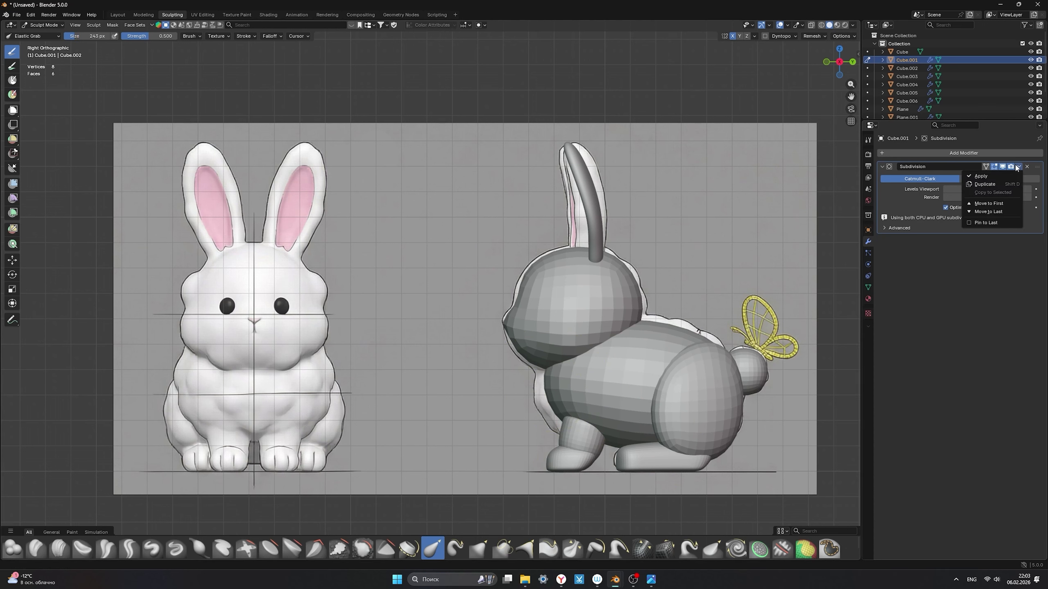
pyautogui.click(980, 176)
# With Elastic Grab, shape the body's chest and upper back to the side reference and its flanks symmetrically to the front reference.
pyautogui.moveTo(549, 398)
pyautogui.mouseDown()
pyautogui.moveTo(528, 411)
pyautogui.moveTo(553, 431)
pyautogui.mouseUp()
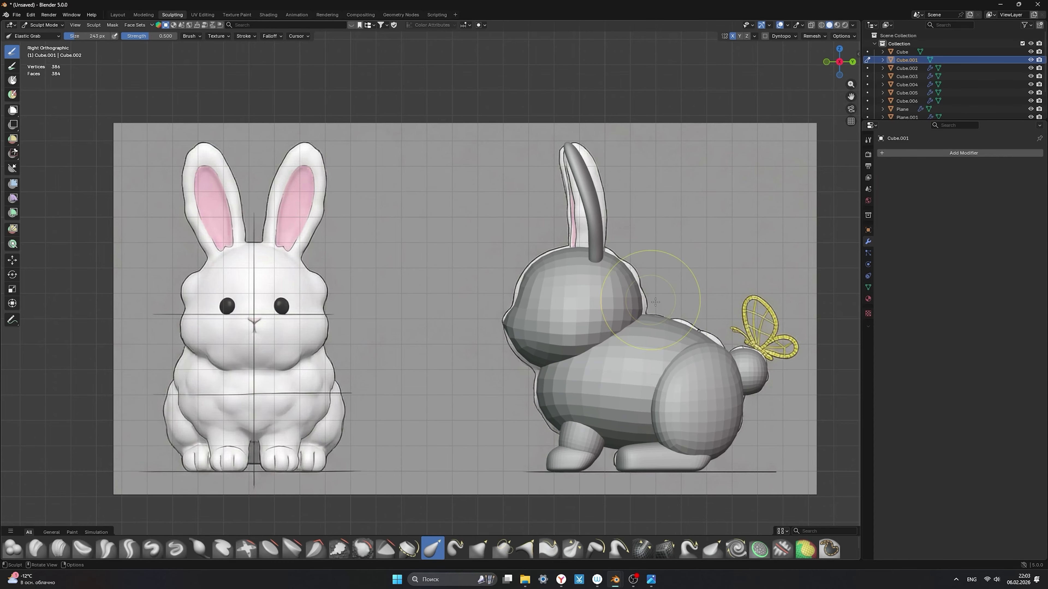
pyautogui.moveTo(620, 339); pyautogui.dragTo(584, 361)
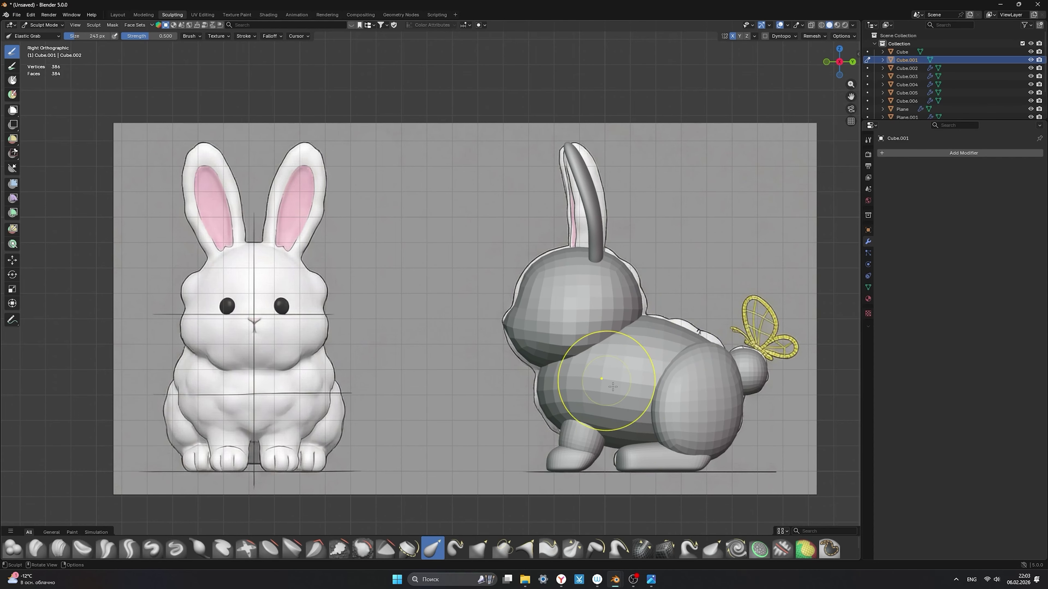
pyautogui.moveTo(635, 431); pyautogui.dragTo(664, 410, button='middle')
pyautogui.moveTo(585, 402); pyautogui.dragTo(602, 396)
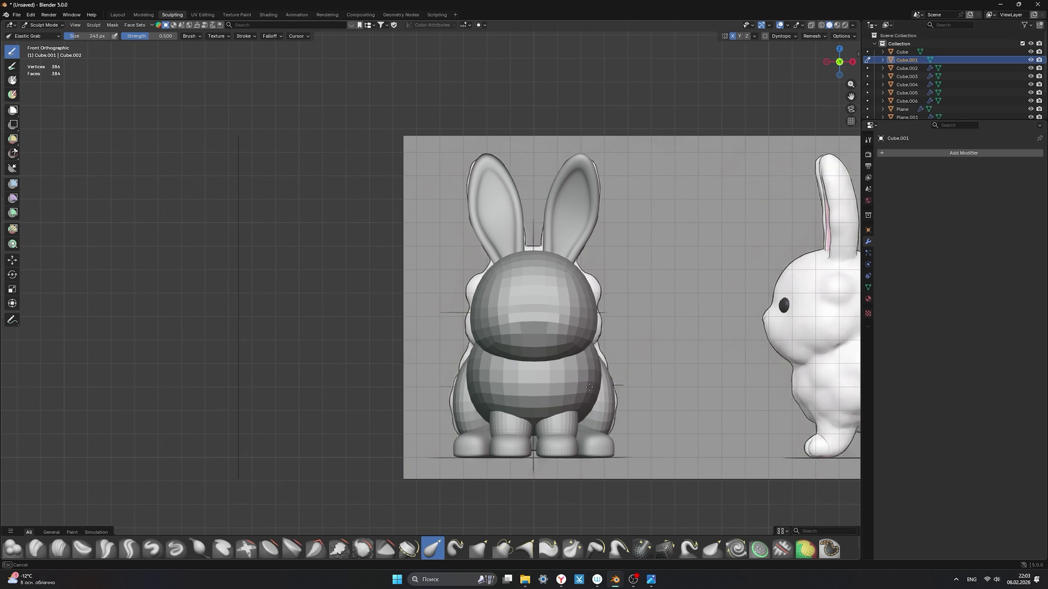
pyautogui.moveTo(603, 390); pyautogui.dragTo(583, 388)
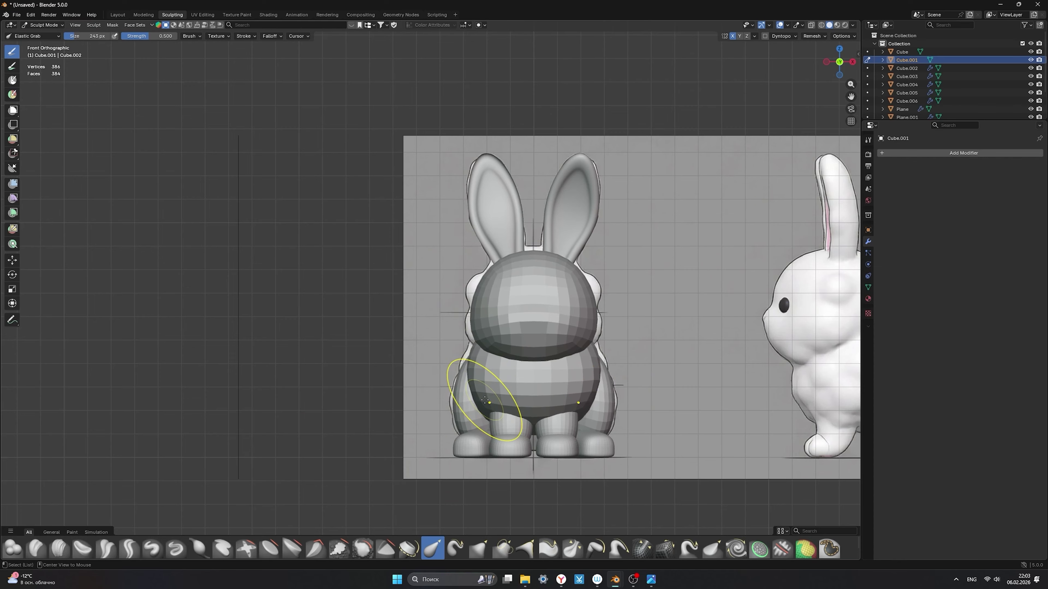
# With Elastic Grab, refine the body's flanks and back from several angles against the front and side references.
pyautogui.moveTo(562, 402); pyautogui.dragTo(501, 383, button='middle')
pyautogui.keyDown('alt'); pyautogui.moveTo(626, 398); pyautogui.dragTo(614, 421, button='middle'); pyautogui.keyUp('alt')
pyautogui.moveTo(689, 325); pyautogui.dragTo(706, 333)
pyautogui.moveTo(717, 341); pyautogui.dragTo(614, 436, button='middle')
pyautogui.keyDown('shift'); pyautogui.moveTo(759, 390); pyautogui.dragTo(659, 370, button='middle'); pyautogui.keyUp('shift')
pyautogui.moveTo(725, 312)
pyautogui.mouseDown()
pyautogui.moveTo(615, 314)
pyautogui.moveTo(610, 305)
pyautogui.moveTo(621, 300)
pyautogui.moveTo(594, 263)
pyautogui.mouseUp()
pyautogui.moveTo(594, 264); pyautogui.dragTo(648, 242, button='middle')
pyautogui.press('KP_3')
pyautogui.moveTo(526, 308)
pyautogui.mouseDown()
pyautogui.moveTo(520, 297)
pyautogui.moveTo(531, 309)
pyautogui.mouseUp()
pyautogui.moveTo(531, 309); pyautogui.dragTo(544, 306, button='middle')
pyautogui.press('KP_3')
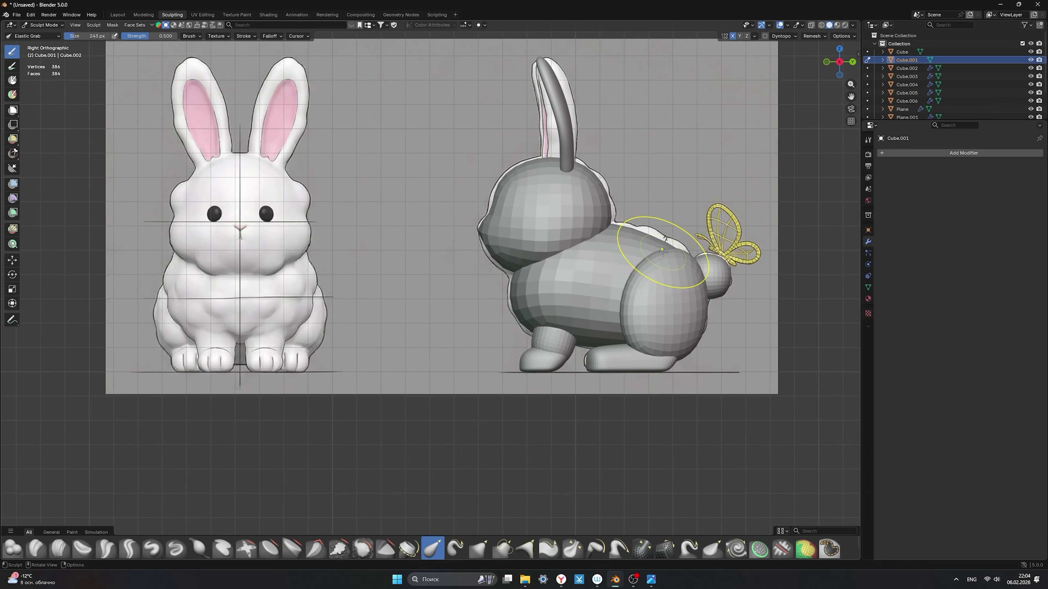
pyautogui.moveTo(663, 238); pyautogui.dragTo(677, 258, button='middle')
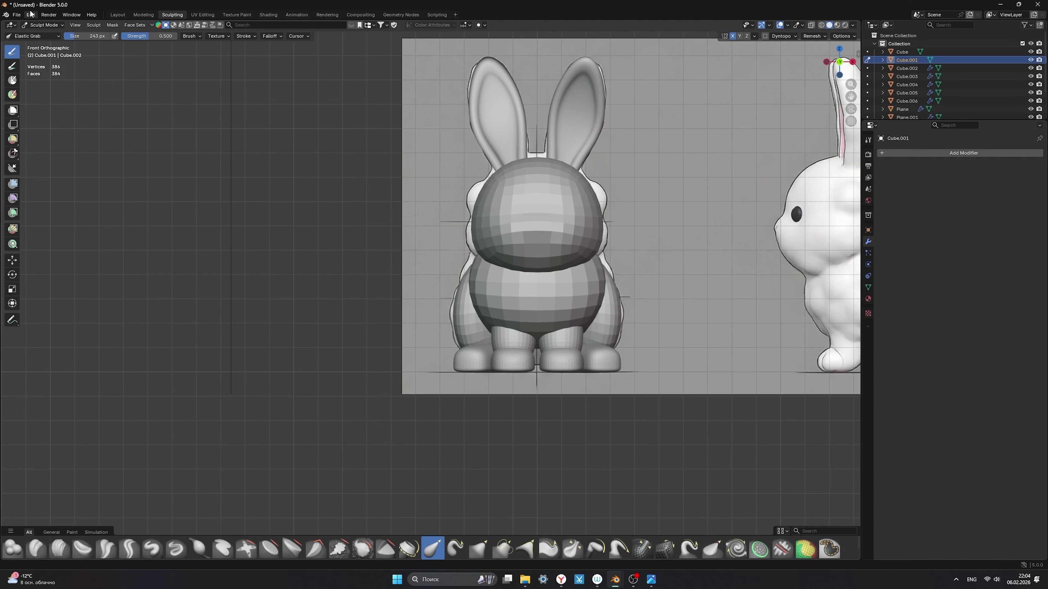
# In the Layout workspace, add a cube mesh for the eyes and scale it to about 0.267 × 0.267 × 0.362 m.
pyautogui.click(116, 15)
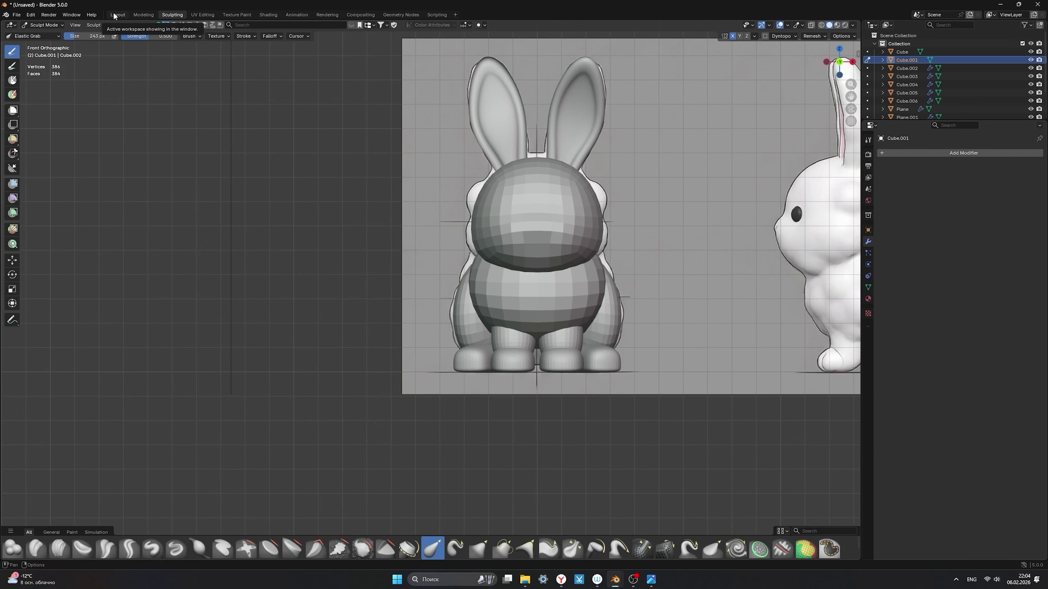
pyautogui.click(609, 438)
pyautogui.scroll(-2, 601, 417)
pyautogui.moveTo(601, 416); pyautogui.dragTo(549, 352, button='middle')
pyautogui.hotkey('shift', 'a')
pyautogui.moveTo(549, 350)
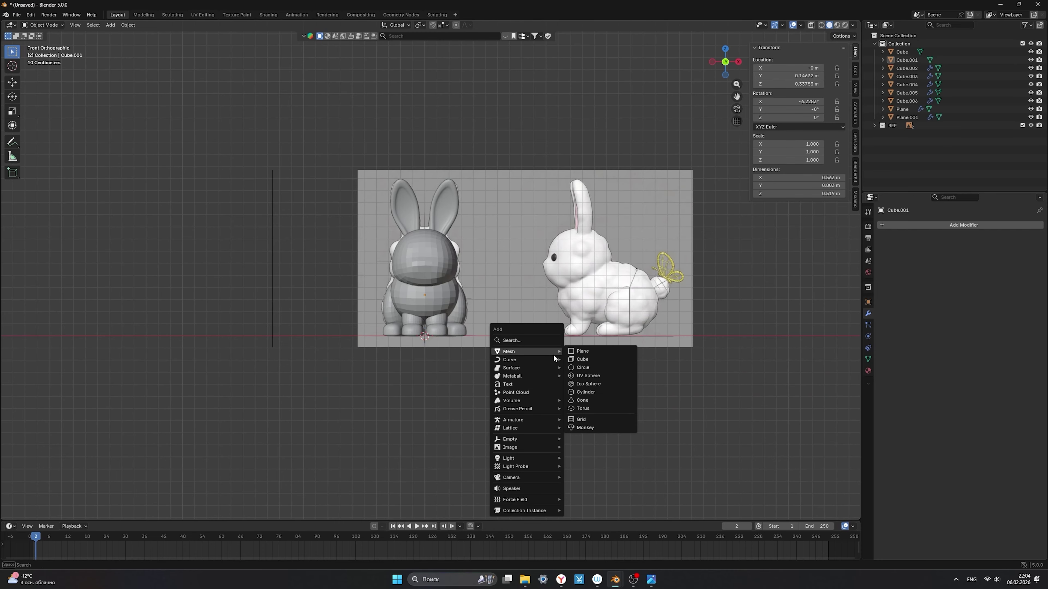
pyautogui.click(589, 359)
pyautogui.press('s')
pyautogui.click(448, 342)
pyautogui.press('s')
pyautogui.press('z')
pyautogui.click(450, 353)
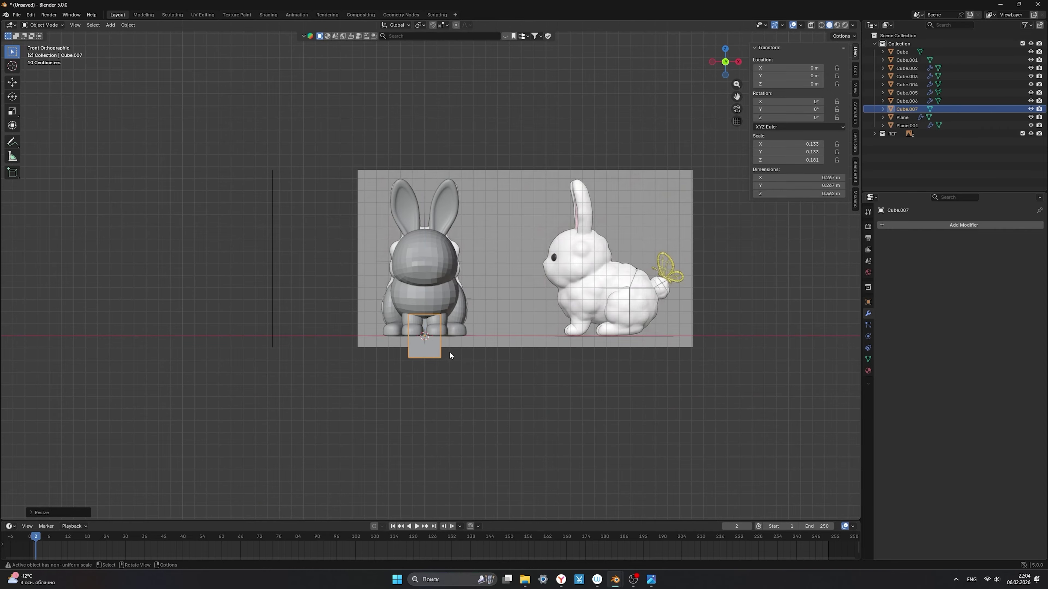
# Give the cube a level 3 Subdivision modifier, apply its scale and flatten it along Y to about 0.454.
pyautogui.hotkey('ctrl', '3')
pyautogui.hotkey('ctrl', 'a')
pyautogui.click(442, 343)
pyautogui.moveTo(501, 352); pyautogui.dragTo(444, 351, button='middle')
pyautogui.press('s')
pyautogui.press('y')
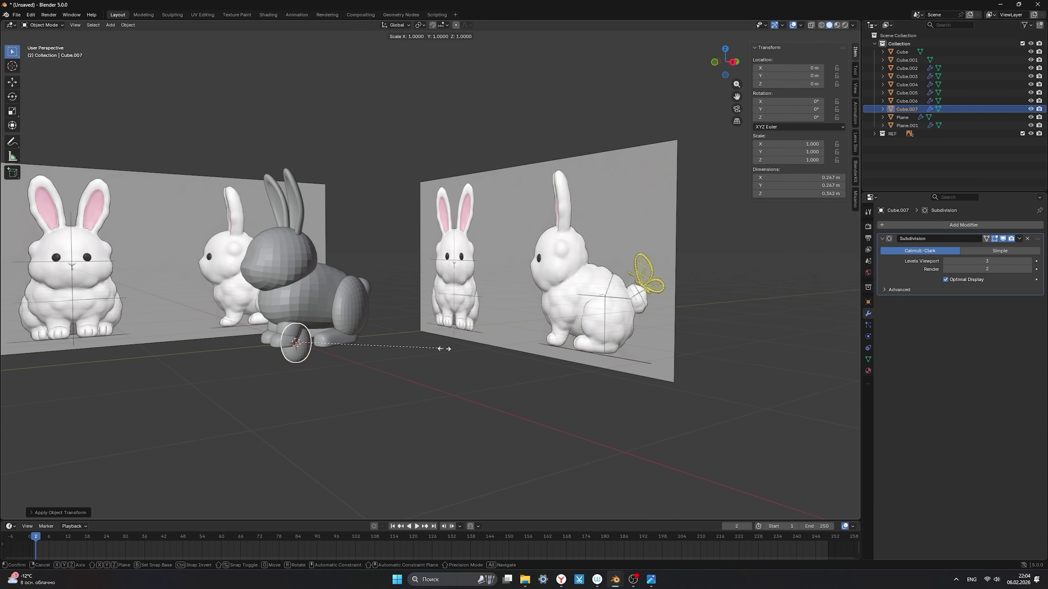
pyautogui.click(353, 378)
pyautogui.press('KP_1')
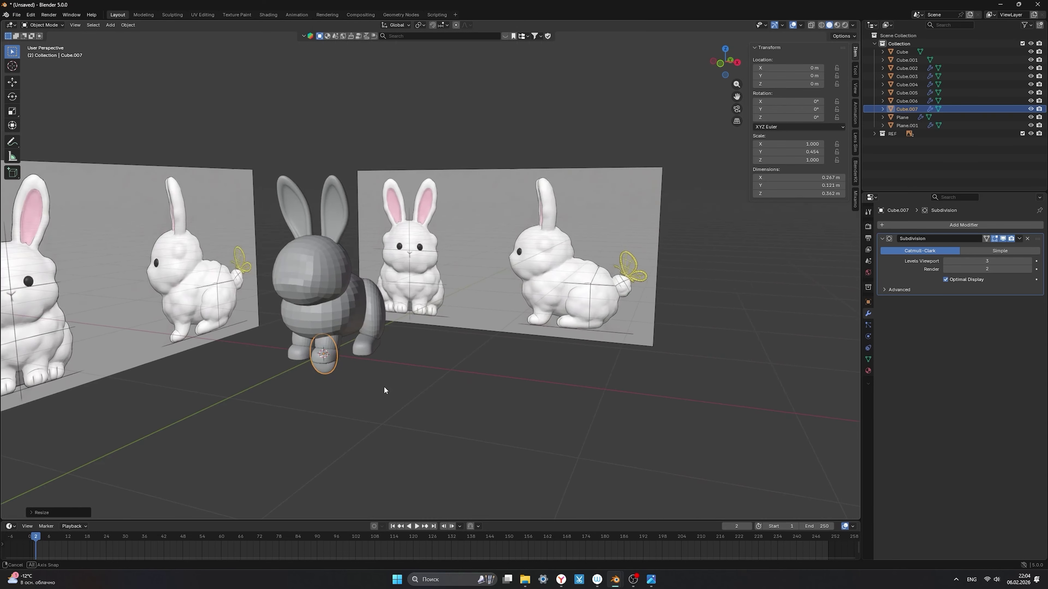
# From the front view, move the flattened shape onto one side of the face and shrink it to an X and Z scale of about 0.281.
pyautogui.scroll(2, 407, 377)
pyautogui.keyDown('shift'); pyautogui.moveTo(345, 387); pyautogui.dragTo(482, 439, button='middle'); pyautogui.keyUp('shift')
pyautogui.press('g')
pyautogui.click(507, 270)
pyautogui.press('s')
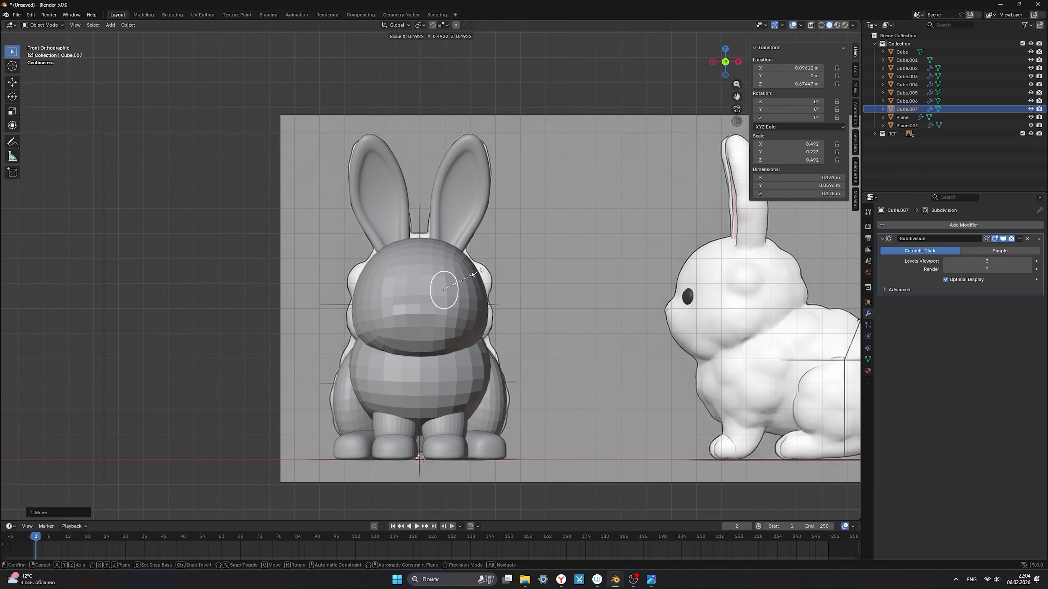
pyautogui.click(463, 282)
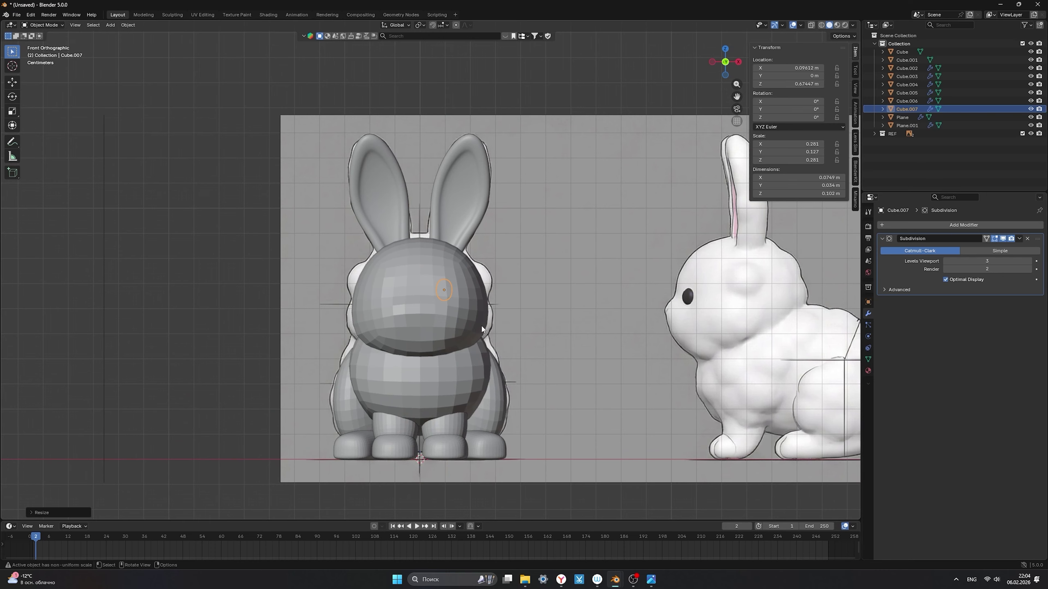
# Copy the modifiers of the mirrored front leg to the eye so it is mirrored across the body.
pyautogui.keyDown('shift'); pyautogui.click(449, 427); pyautogui.keyUp('shift')
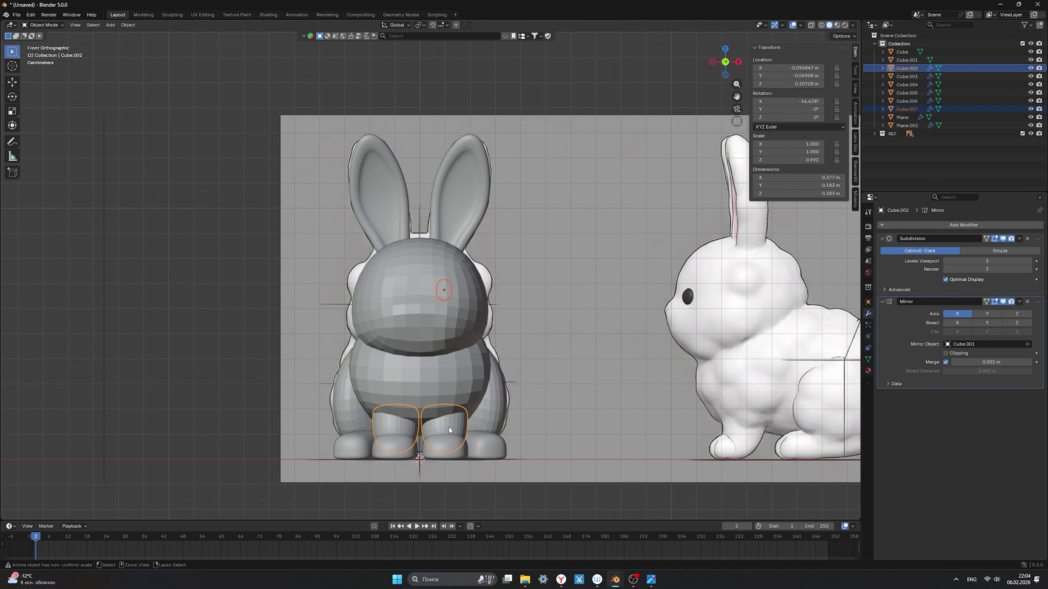
pyautogui.hotkey('ctrl', 'l')
pyautogui.click(433, 420)
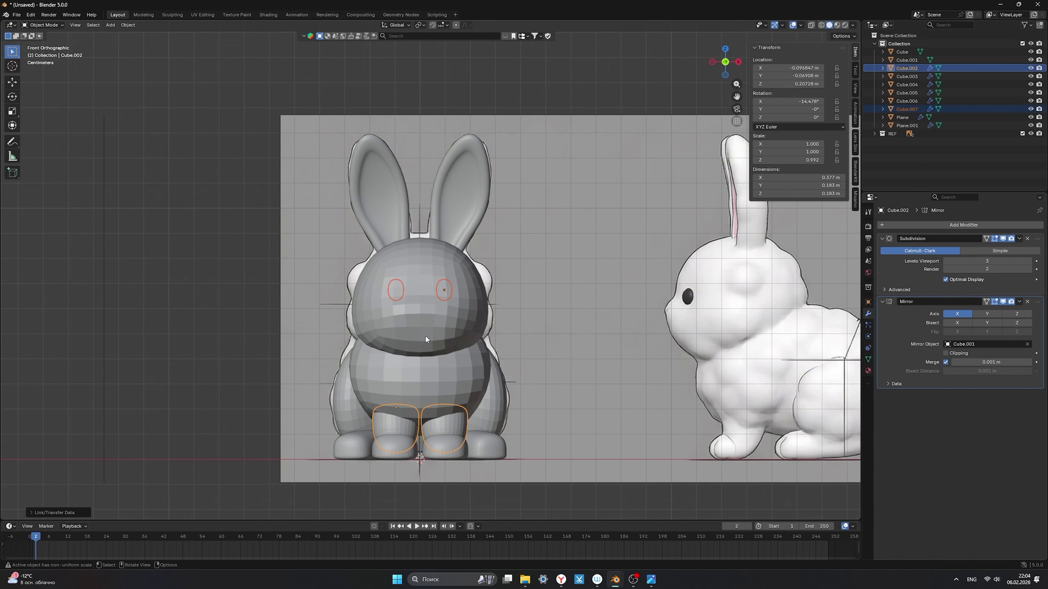
# Select the eye and move it forward along Y to about -0.359 m at the front of the face.
pyautogui.click(444, 290)
pyautogui.moveTo(528, 306); pyautogui.dragTo(434, 305, button='middle')
pyautogui.press('g')
pyautogui.press('y')
pyautogui.click(382, 303)
pyautogui.moveTo(367, 336); pyautogui.dragTo(586, 414, button='middle')
pyautogui.scroll(2, 470, 347)
pyautogui.scroll(1, 453, 381)
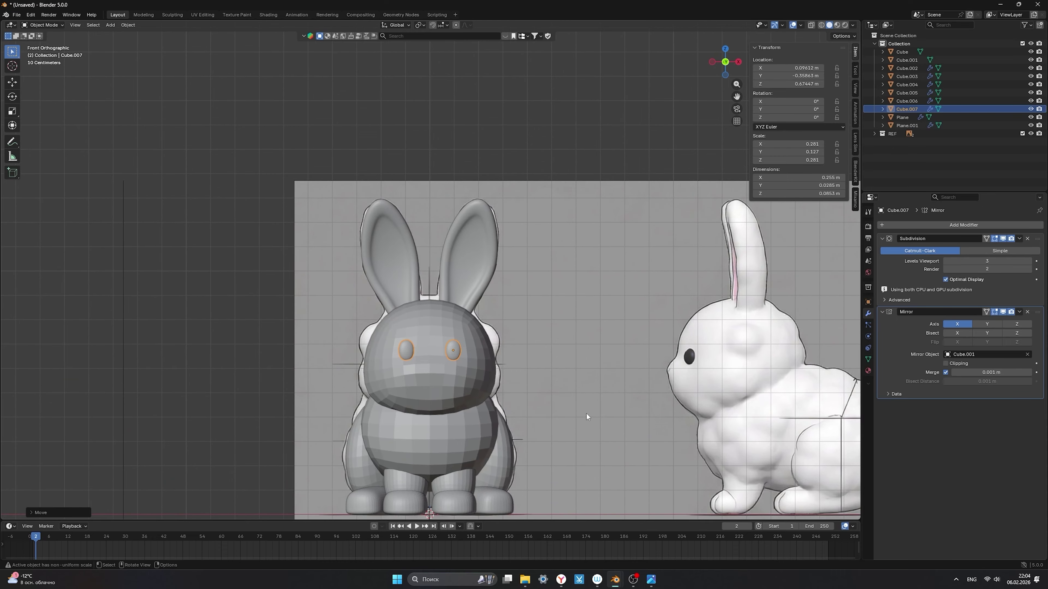
# Isolate the eyes with the front reference image and move the eye onto its drawn counterpart at about X 0.114 m, Z 0.651 m.
pyautogui.keyDown('shift'); pyautogui.click(531, 361); pyautogui.keyUp('shift')
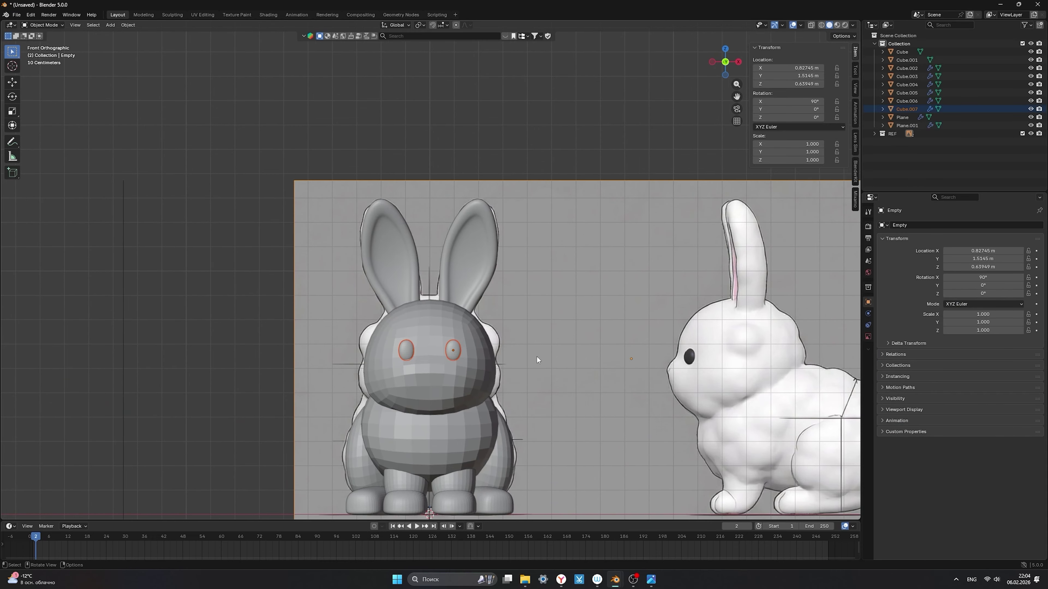
pyautogui.press('KP_Divide')
pyautogui.scroll(5, 355, 268)
pyautogui.scroll(1, 361, 298)
pyautogui.keyDown('shift'); pyautogui.moveTo(291, 264); pyautogui.dragTo(481, 271, button='middle'); pyautogui.keyUp('shift')
pyautogui.click(417, 272)
pyautogui.press('g')
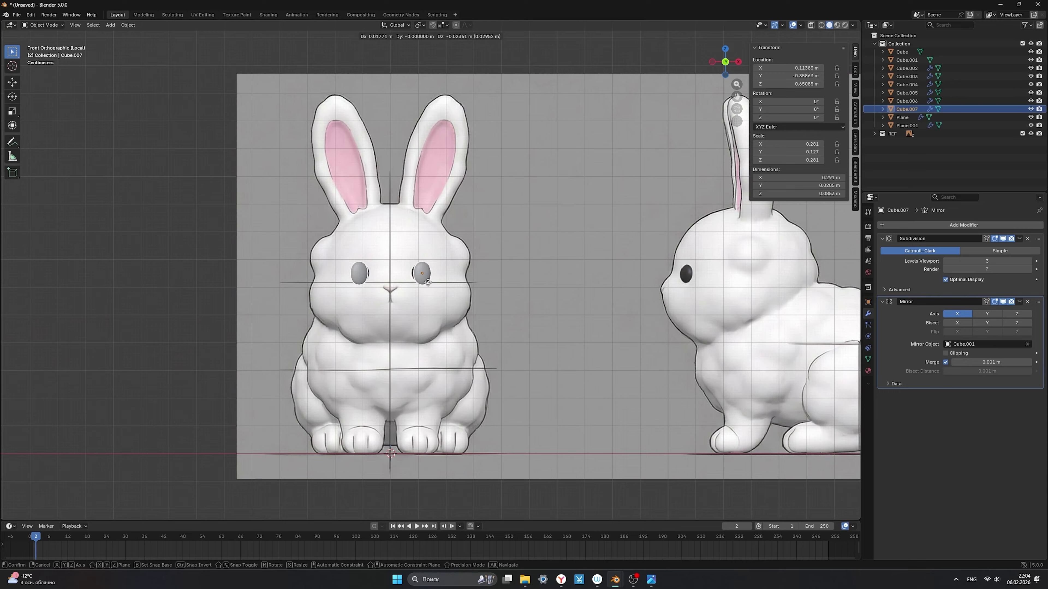
pyautogui.click(428, 282)
# Scale the eye along Z to about 0.240, tilt it about -11.3° and move it to about X 0.106 m over the reference.
pyautogui.press('s')
pyautogui.press('z')
pyautogui.click(444, 281)
pyautogui.press('r')
pyautogui.click(416, 302)
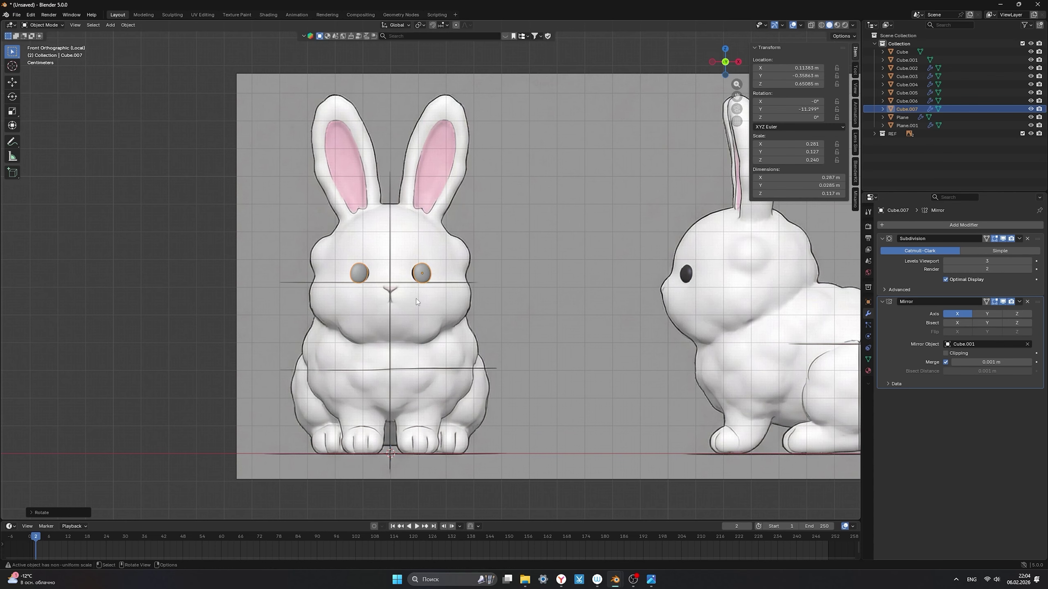
pyautogui.press('g')
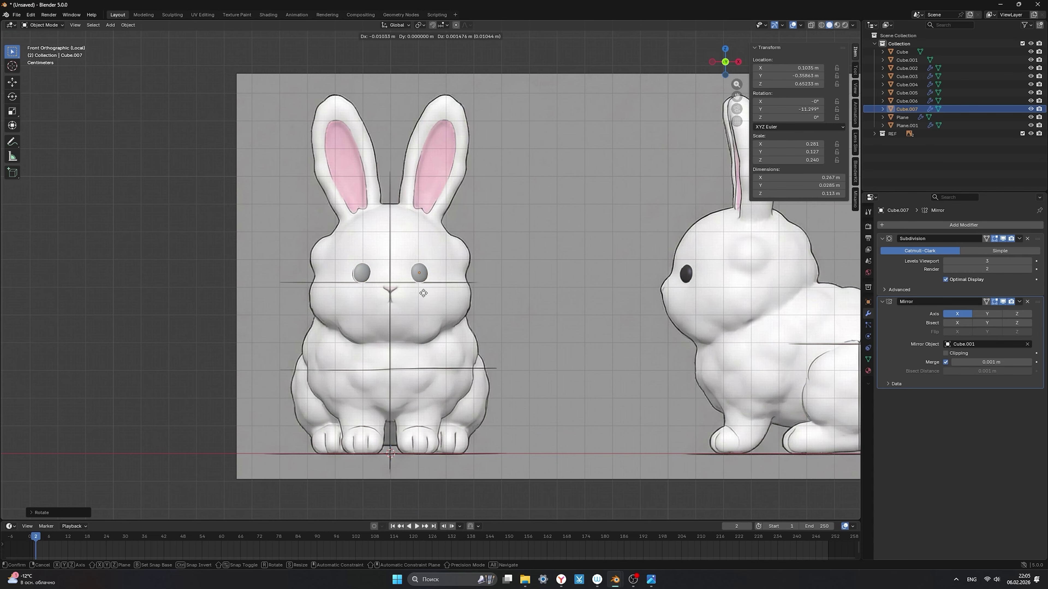
pyautogui.click(424, 294)
pyautogui.moveTo(424, 293); pyautogui.dragTo(436, 276, button='middle')
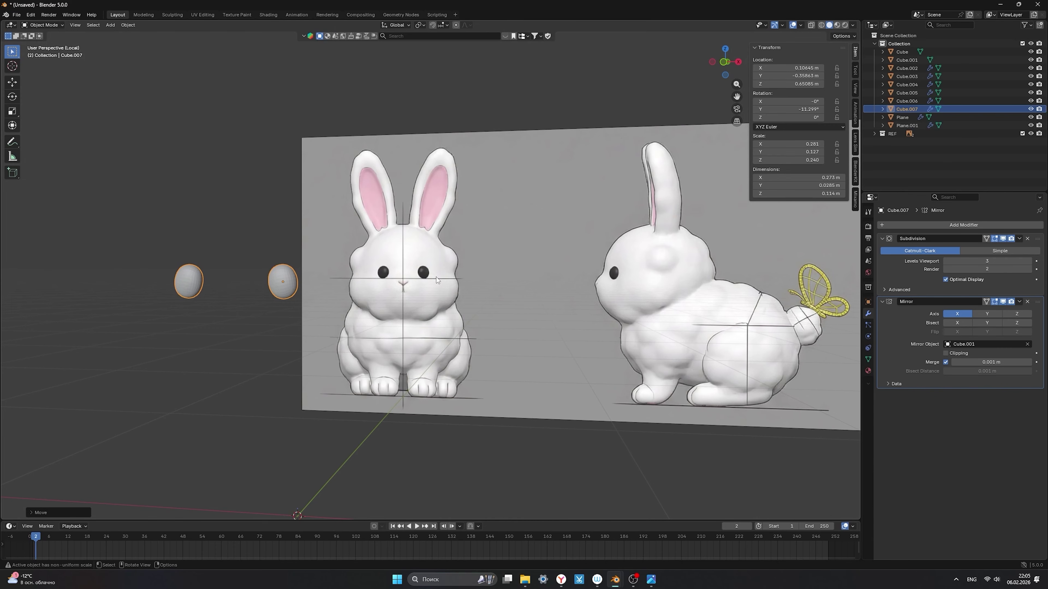
# Leave local view and, from the side, tilt the eye to about -16° around X and fit it against the face surface.
pyautogui.press('KP_Divide')
pyautogui.click(467, 316)
pyautogui.press('KP_Decimal')
pyautogui.moveTo(479, 326); pyautogui.dragTo(437, 270, button='middle')
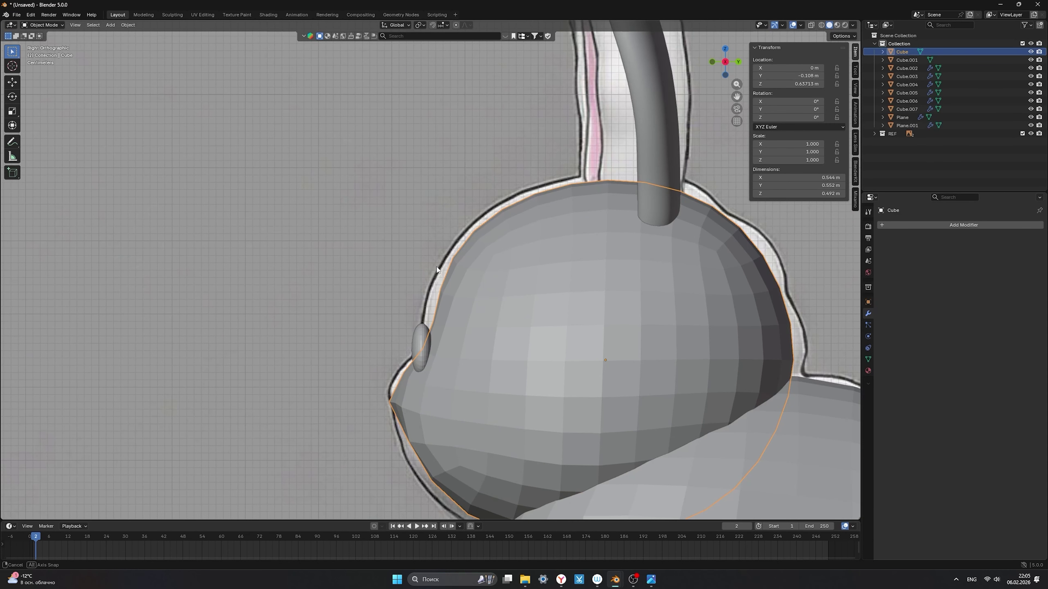
pyautogui.click(425, 336)
pyautogui.press('r')
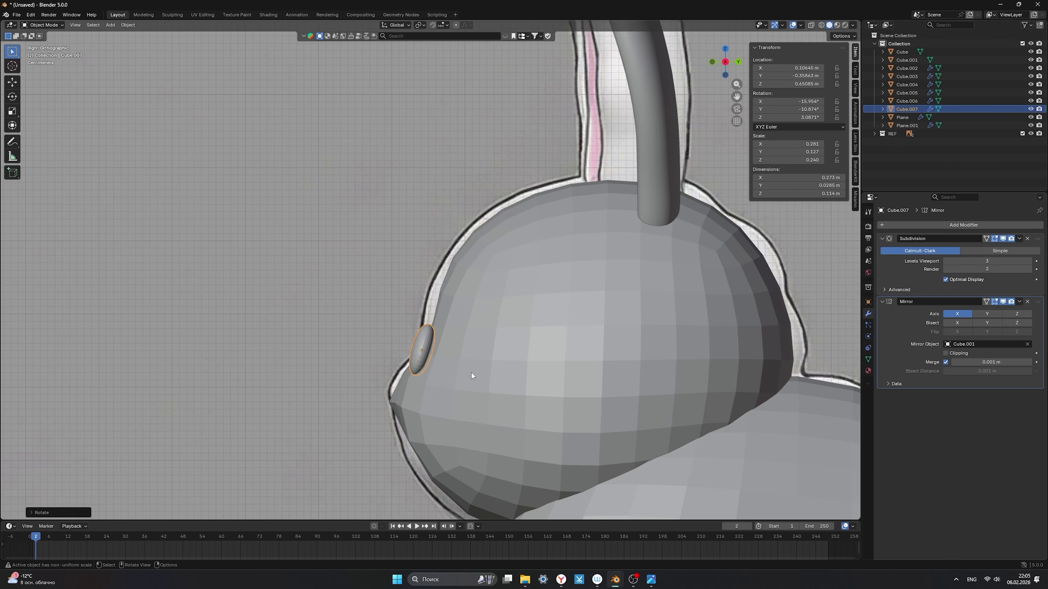
pyautogui.click(472, 373)
pyautogui.press('g')
pyautogui.click(466, 366)
# From the top view, turn the eye to a Z rotation of about 19.4° and move it to follow the head's curve.
pyautogui.moveTo(455, 363); pyautogui.dragTo(496, 412, button='middle')
pyautogui.press('r')
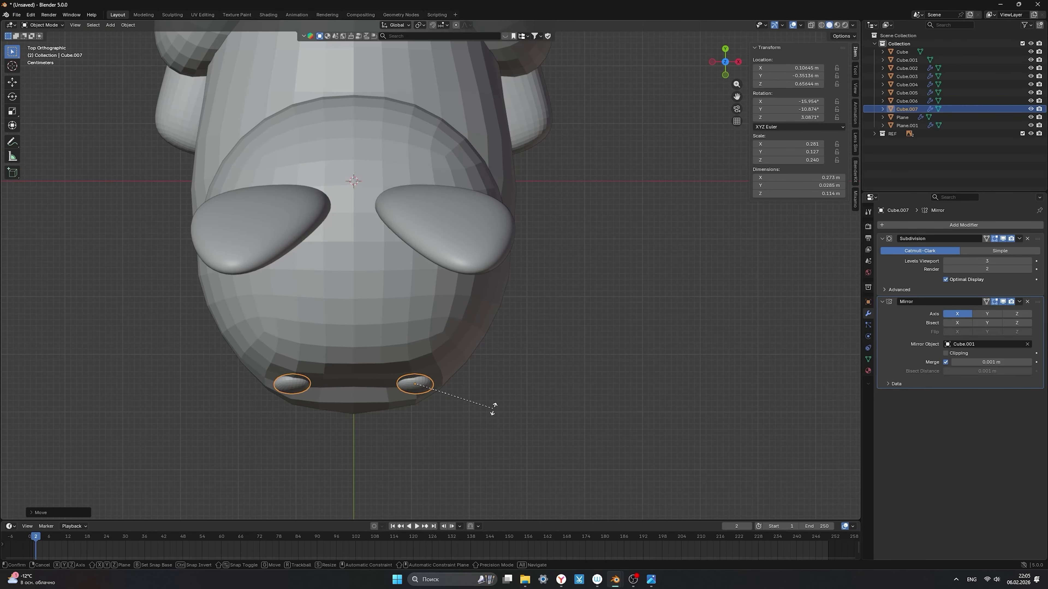
pyautogui.click(507, 393)
pyautogui.press('g')
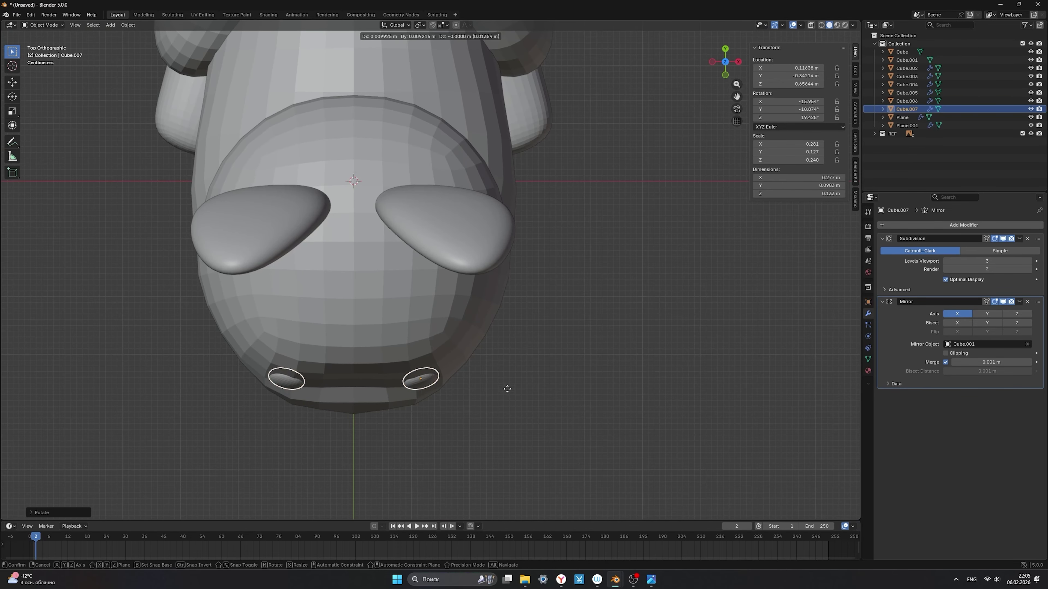
pyautogui.click(500, 390)
pyautogui.moveTo(501, 390); pyautogui.dragTo(398, 288, button='middle')
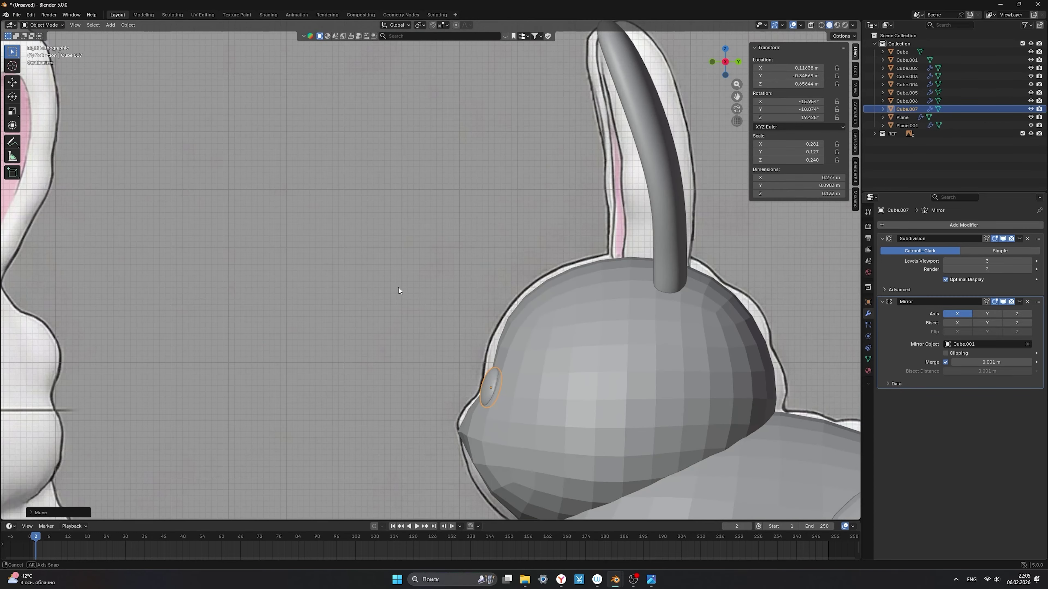
# Examine the eye placement against the references with X-ray and from the front, perspective and side views.
pyautogui.click(811, 25)
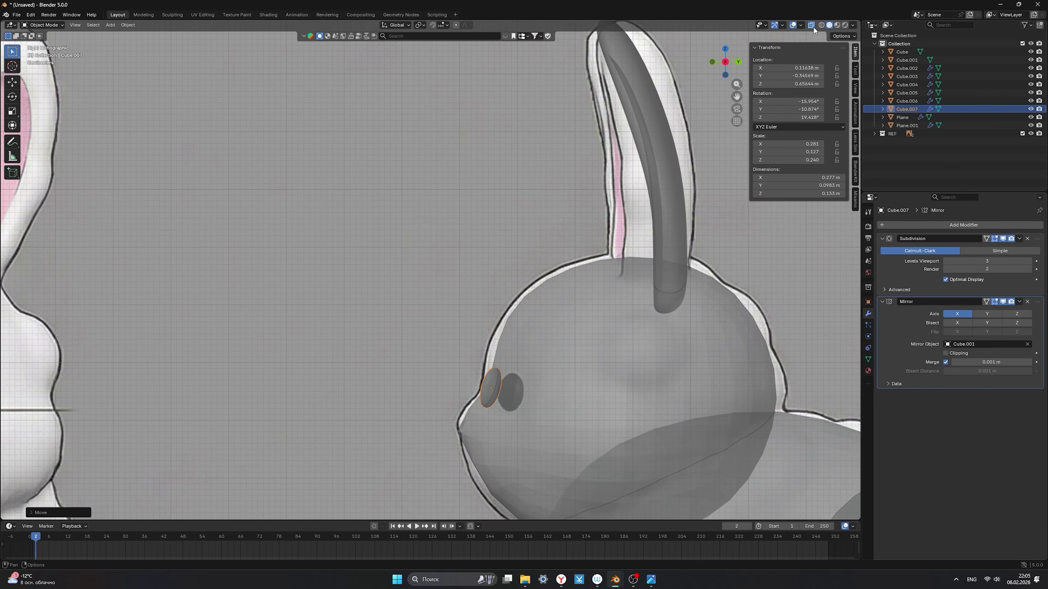
pyautogui.click(811, 25)
pyautogui.scroll(-4, 507, 342)
pyautogui.moveTo(508, 342); pyautogui.dragTo(585, 349, button='middle')
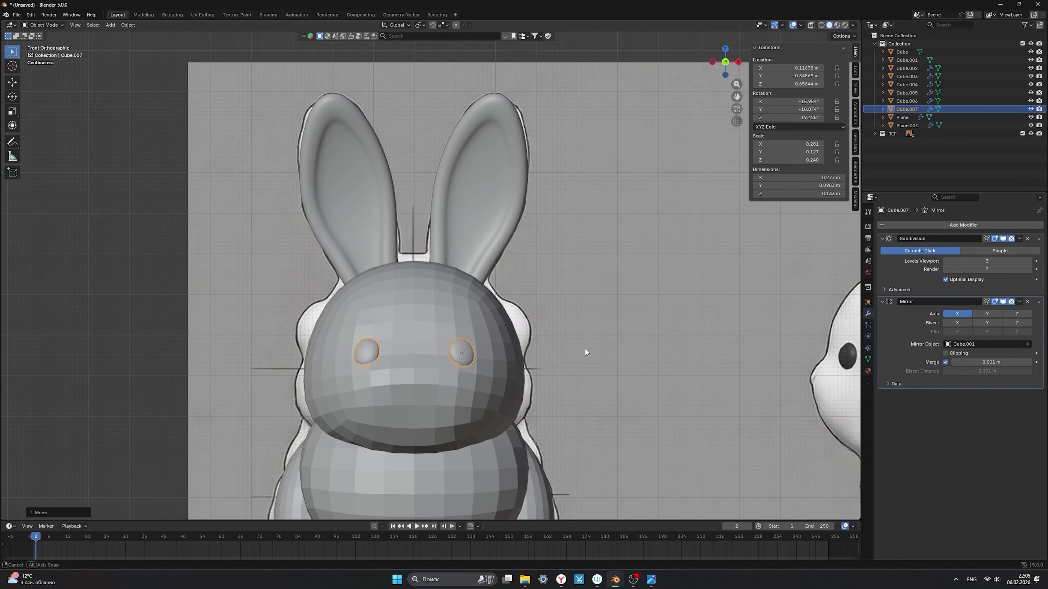
pyautogui.scroll(-2, 585, 349)
pyautogui.moveTo(552, 362); pyautogui.dragTo(514, 361, button='middle')
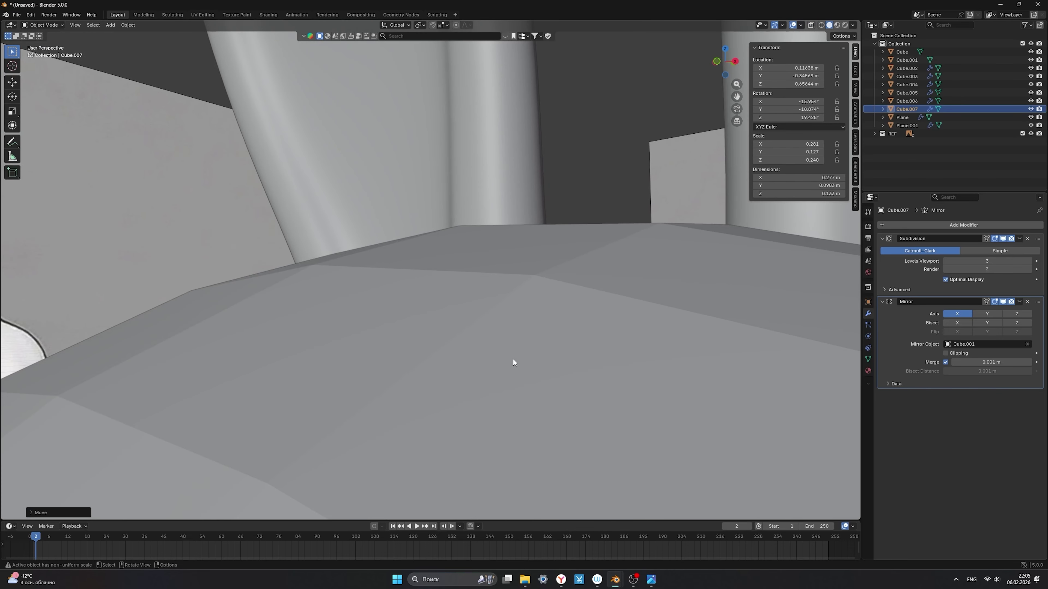
pyautogui.scroll(-8, 514, 362)
pyautogui.moveTo(442, 328); pyautogui.dragTo(400, 326, button='middle')
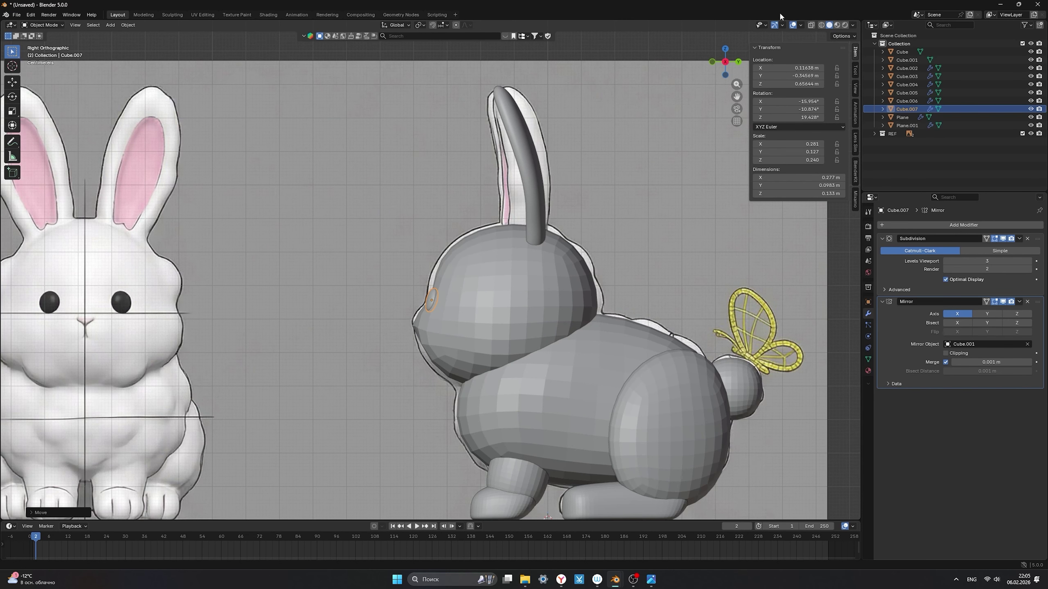
# Using X-ray from the side, move the eye back to about Y -0.313 m and turn its Z rotation to about 46.5°.
pyautogui.click(811, 25)
pyautogui.moveTo(429, 303); pyautogui.dragTo(438, 309)
pyautogui.press('r')
pyautogui.press('z')
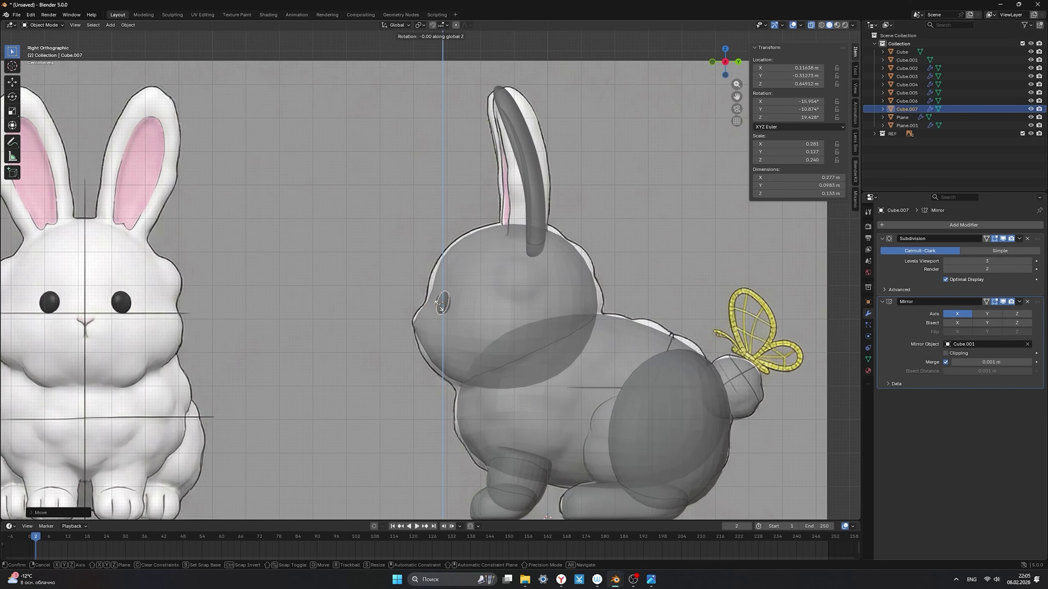
pyautogui.click(439, 312)
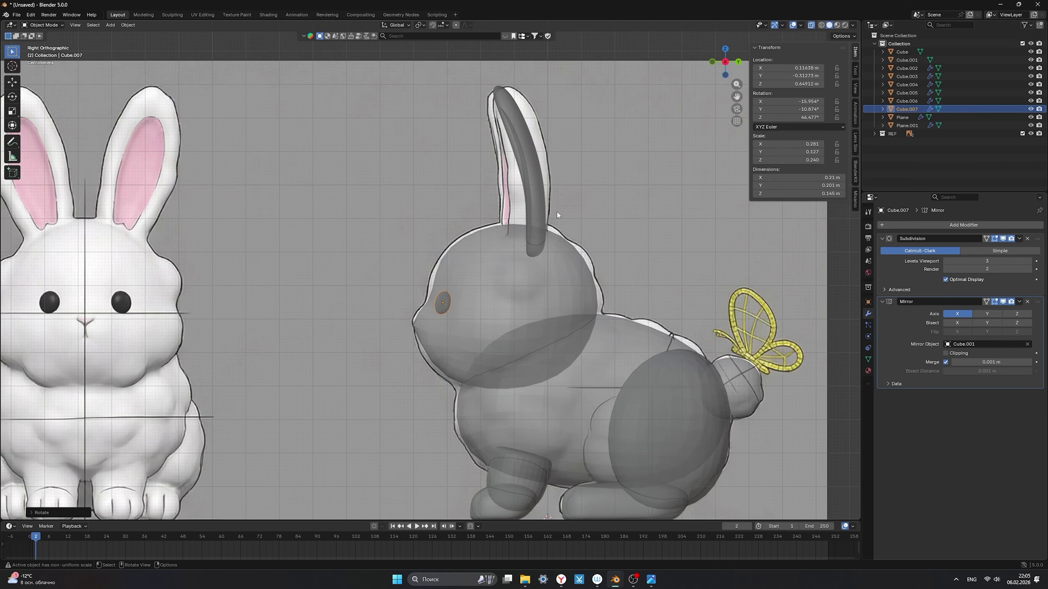
pyautogui.click(811, 25)
# Using X-ray from the front, move the eye along X to about 0.108 m and widen its X scale to about 0.358.
pyautogui.moveTo(494, 293); pyautogui.dragTo(595, 306, button='middle')
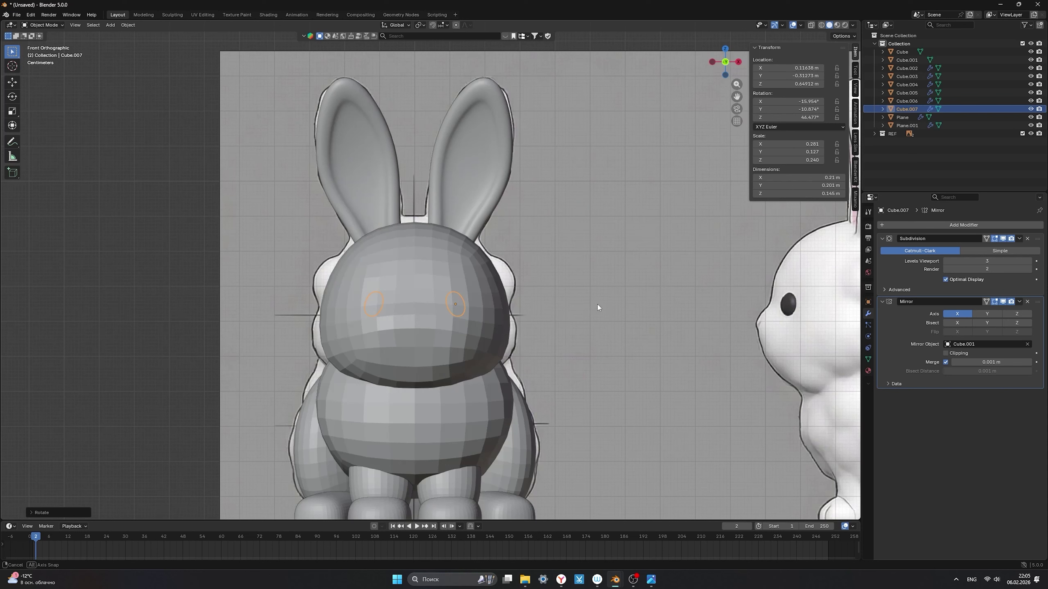
pyautogui.click(810, 26)
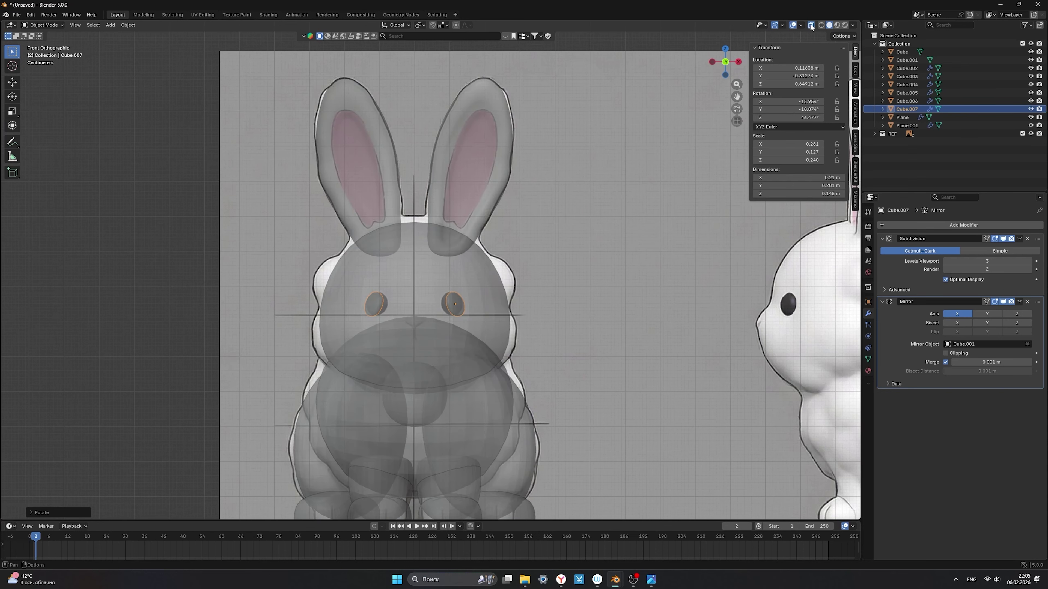
pyautogui.press('g')
pyautogui.press('x')
pyautogui.click(500, 297)
pyautogui.press('s')
pyautogui.press('x')
pyautogui.click(514, 298)
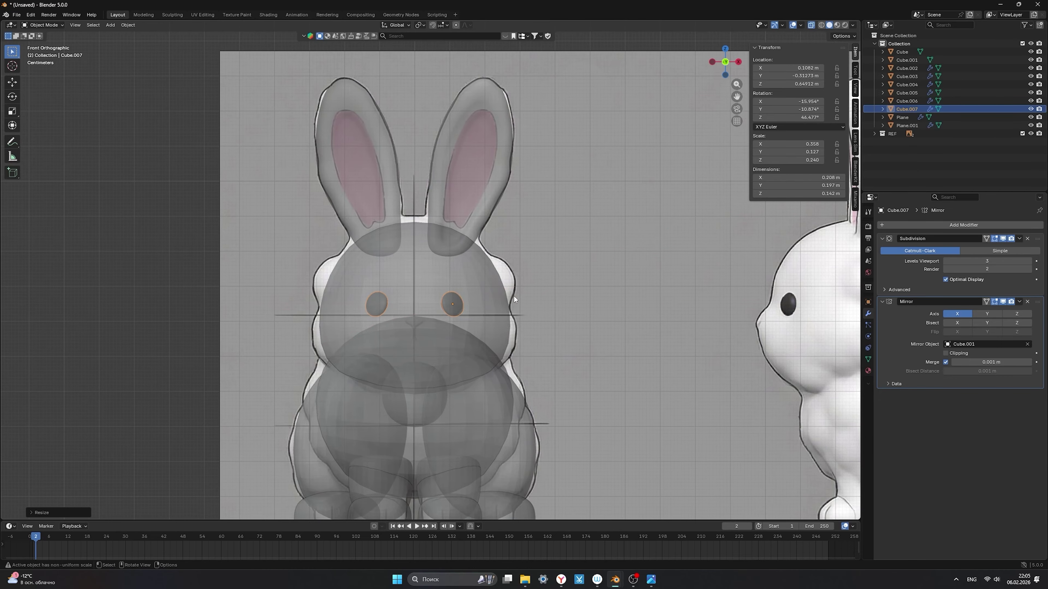
pyautogui.click(810, 25)
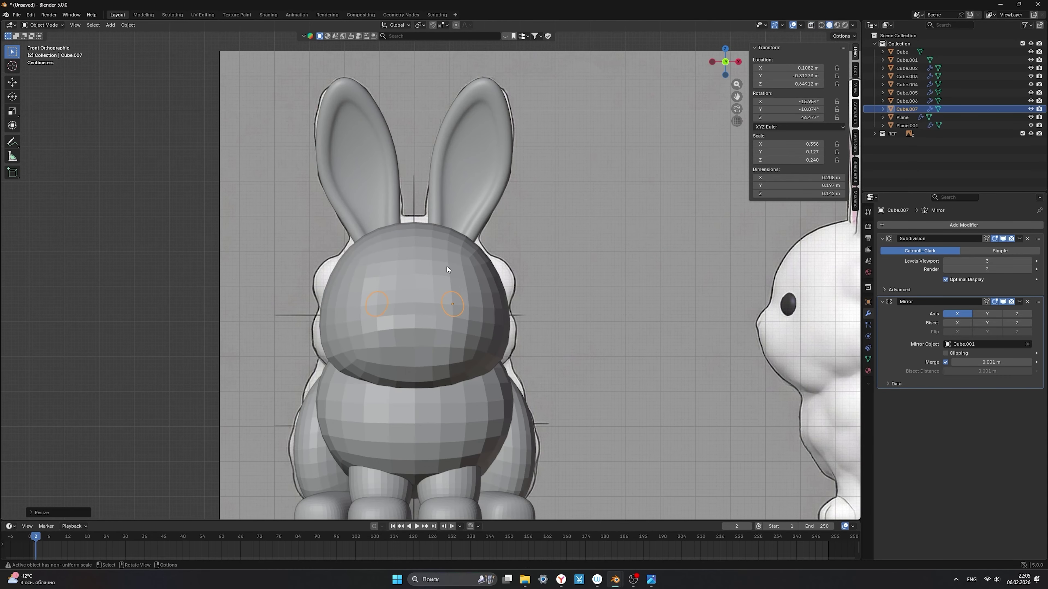
# Sculpt the head with symmetric Elastic Grab, pushing the face surface inward so the eyes emerge.
pyautogui.click(425, 261)
pyautogui.click(170, 15)
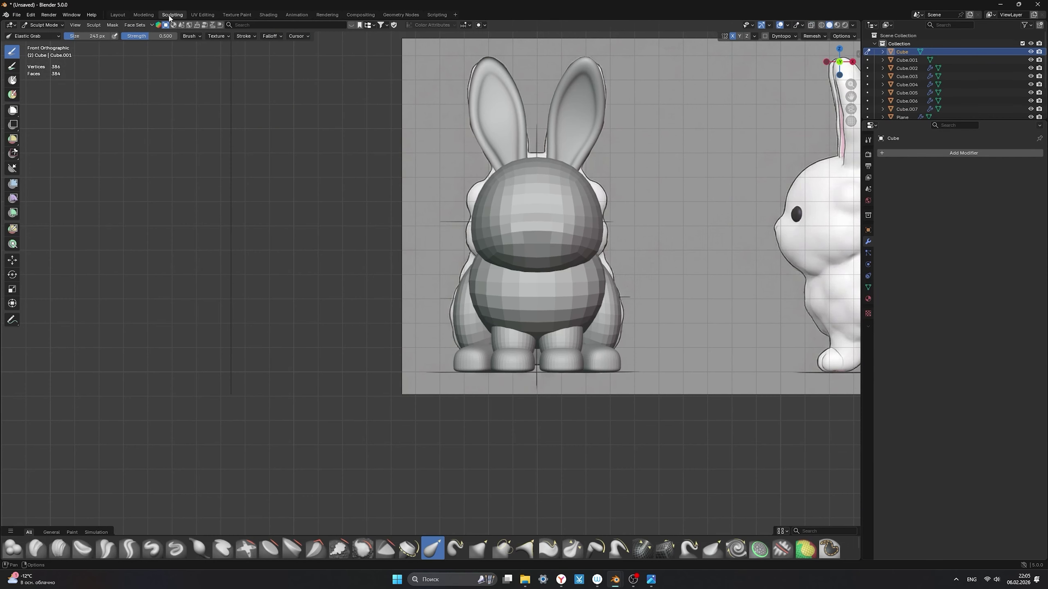
pyautogui.moveTo(658, 242)
pyautogui.mouseDown(button='middle')
pyautogui.moveTo(533, 280)
pyautogui.moveTo(542, 246)
pyautogui.mouseUp(button='middle')
pyautogui.scroll(2, 548, 239)
pyautogui.moveTo(581, 201)
pyautogui.keyDown('shift'); pyautogui.mouseDown(button='middle')
pyautogui.moveTo(511, 248)
pyautogui.moveTo(522, 226)
pyautogui.moveTo(506, 199)
pyautogui.mouseUp(button='middle'); pyautogui.keyUp('shift')
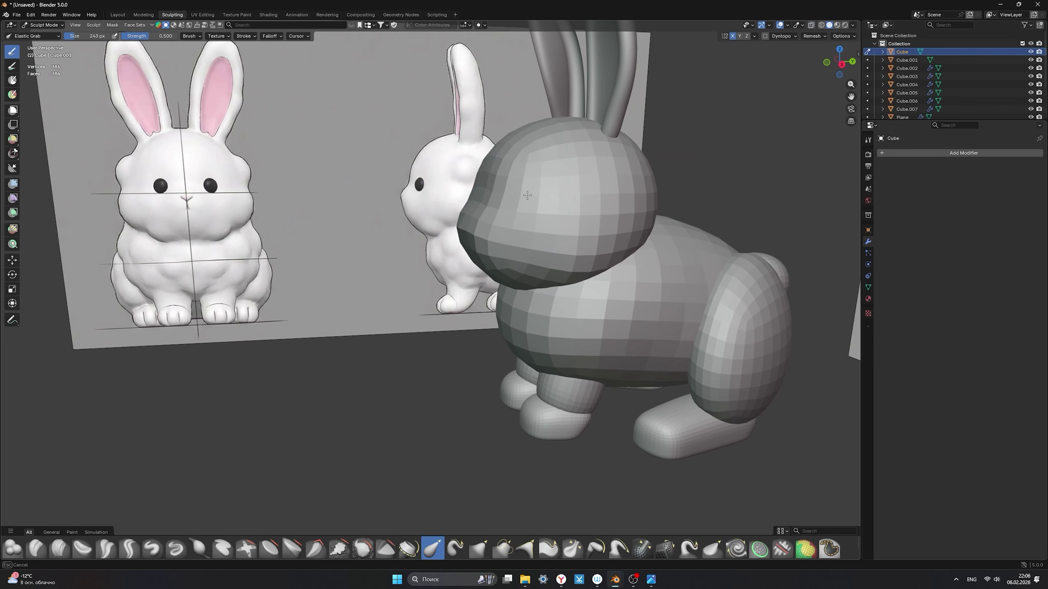
pyautogui.moveTo(506, 198); pyautogui.dragTo(511, 204)
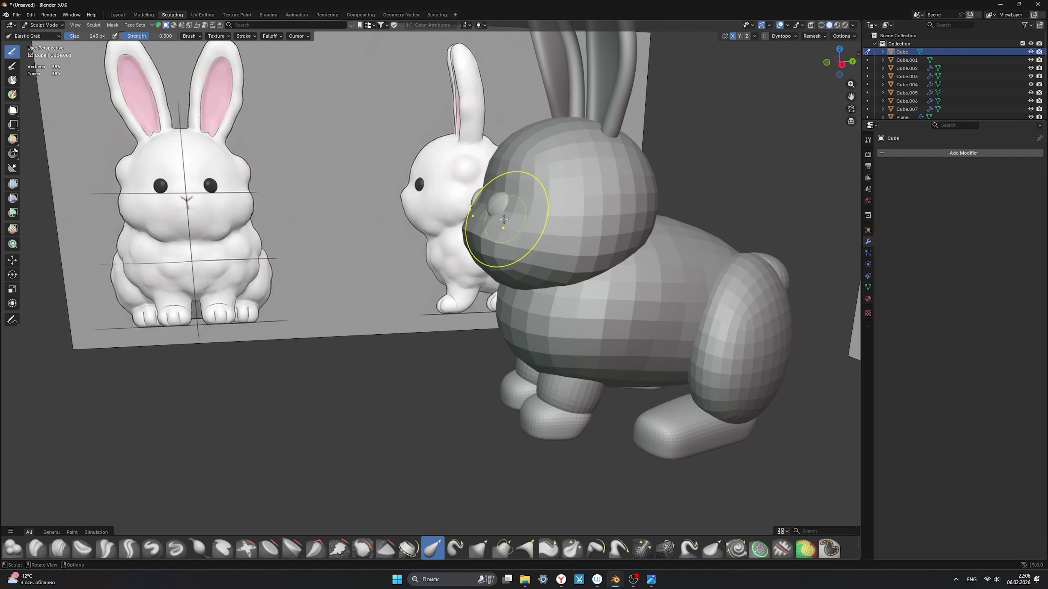
pyautogui.keyDown('alt'); pyautogui.moveTo(482, 222); pyautogui.dragTo(484, 223, button='middle'); pyautogui.keyUp('alt')
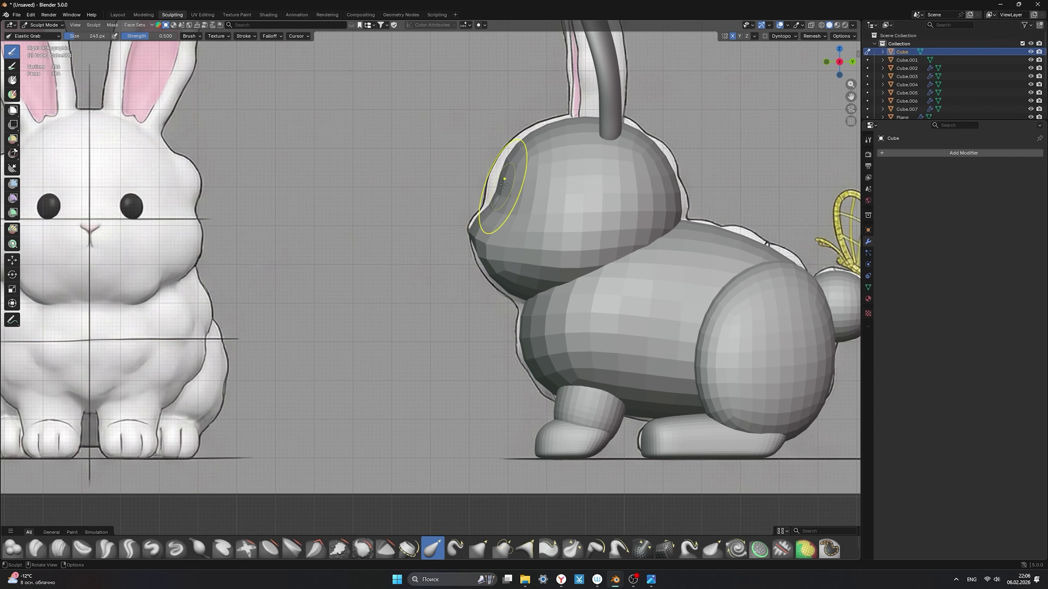
# Push the face in further around both eyes with Elastic Grab, shaping the eye sockets from several angles.
pyautogui.moveTo(522, 212); pyautogui.dragTo(627, 234, button='middle')
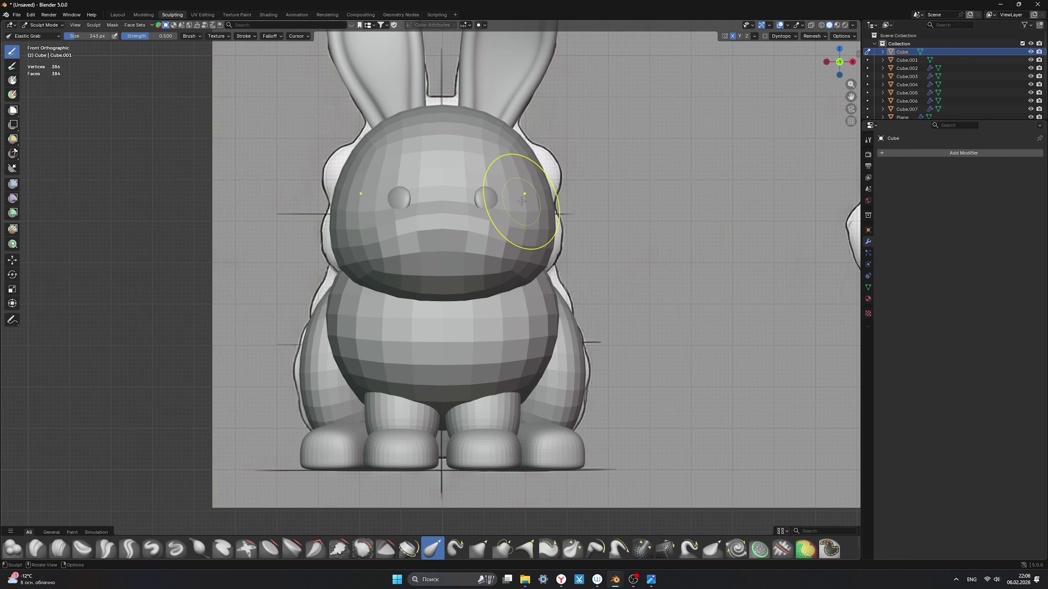
pyautogui.moveTo(504, 215); pyautogui.dragTo(389, 258, button='middle')
pyautogui.moveTo(389, 259); pyautogui.dragTo(367, 239)
pyautogui.moveTo(489, 215); pyautogui.dragTo(462, 208, button='middle')
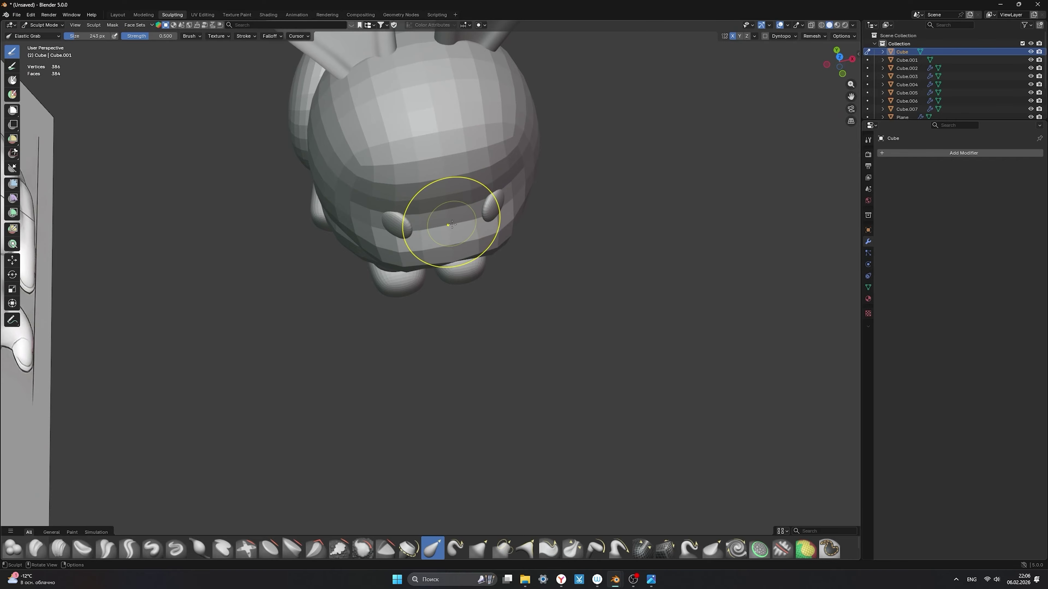
pyautogui.moveTo(475, 242); pyautogui.dragTo(466, 230, button='middle')
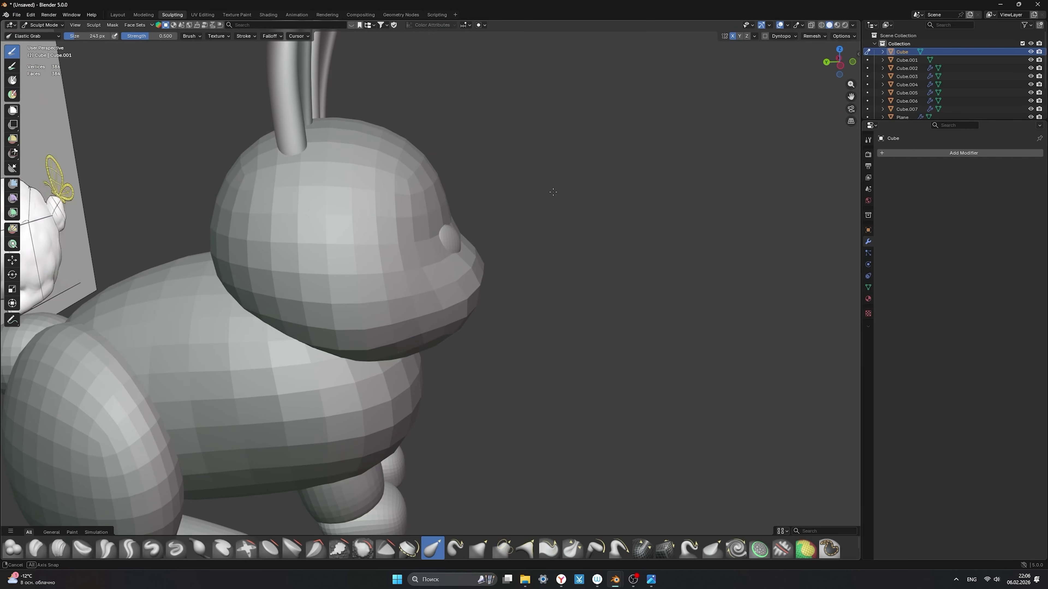
pyautogui.moveTo(444, 233); pyautogui.dragTo(426, 247)
pyautogui.moveTo(425, 248); pyautogui.dragTo(360, 241, button='middle')
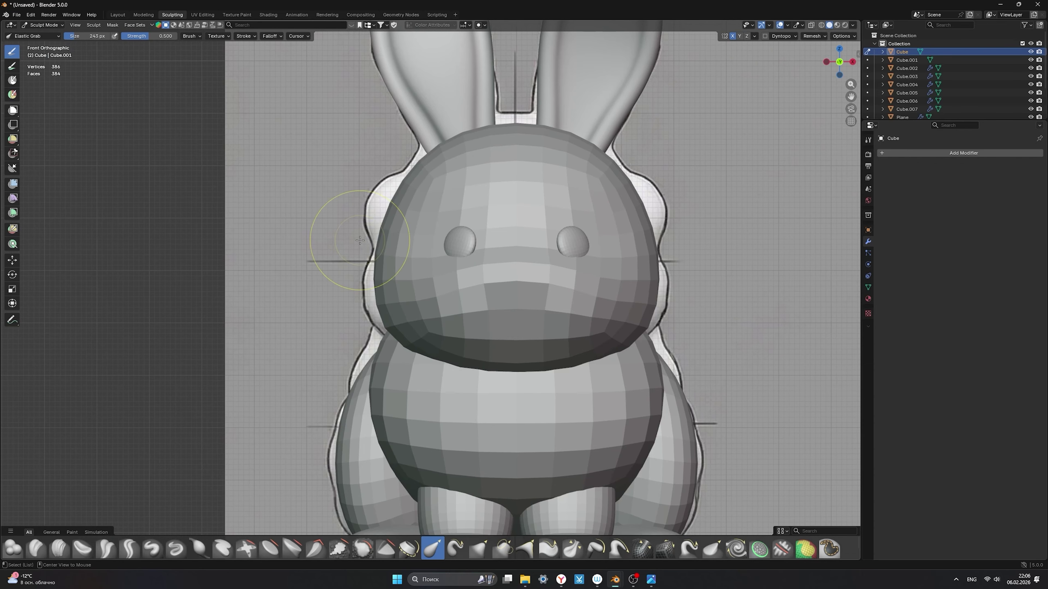
# Compare the head with the front reference using X-ray, and refine the face surface near the eye with Elastic Grab from the side.
pyautogui.click(811, 26)
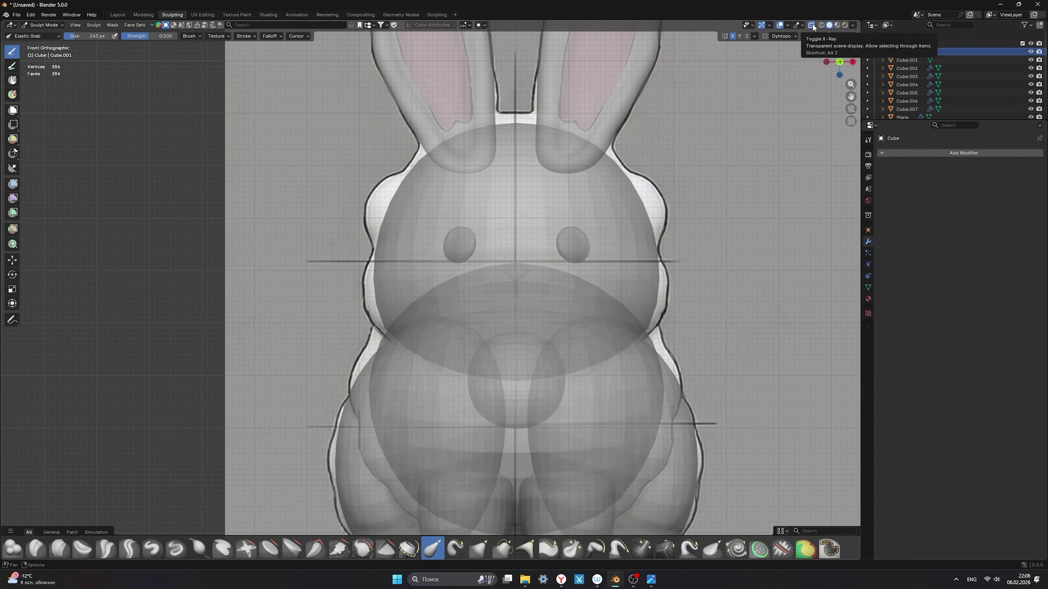
pyautogui.click(811, 26)
pyautogui.scroll(-1, 591, 233)
pyautogui.keyDown('alt'); pyautogui.moveTo(591, 234); pyautogui.dragTo(508, 236, button='middle'); pyautogui.keyUp('alt')
pyautogui.moveTo(507, 235)
pyautogui.mouseDown()
pyautogui.moveTo(510, 211)
pyautogui.moveTo(532, 213)
pyautogui.mouseUp()
pyautogui.moveTo(572, 251)
pyautogui.mouseDown(button='middle')
pyautogui.moveTo(265, 292)
pyautogui.moveTo(602, 268)
pyautogui.mouseUp(button='middle')
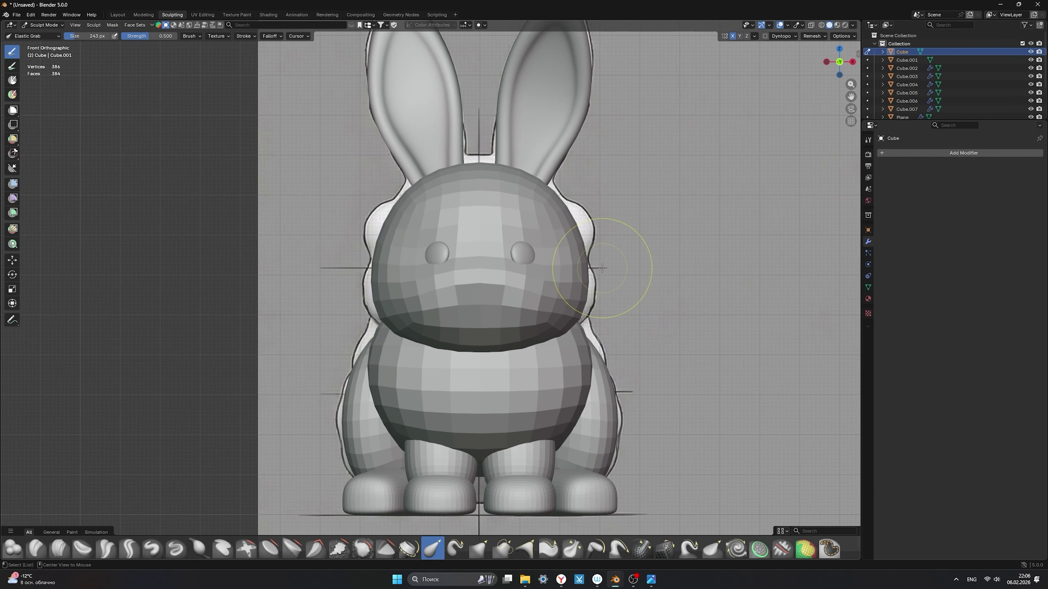
# Return to object editing, move the mirrored eye along Y to about -0.320 m, and adjust its height along Z.
pyautogui.click(120, 16)
pyautogui.click(456, 308)
pyautogui.keyDown('alt'); pyautogui.moveTo(493, 300); pyautogui.dragTo(546, 324, button='middle'); pyautogui.keyUp('alt')
pyautogui.press('g')
pyautogui.press('y')
pyautogui.click(402, 300)
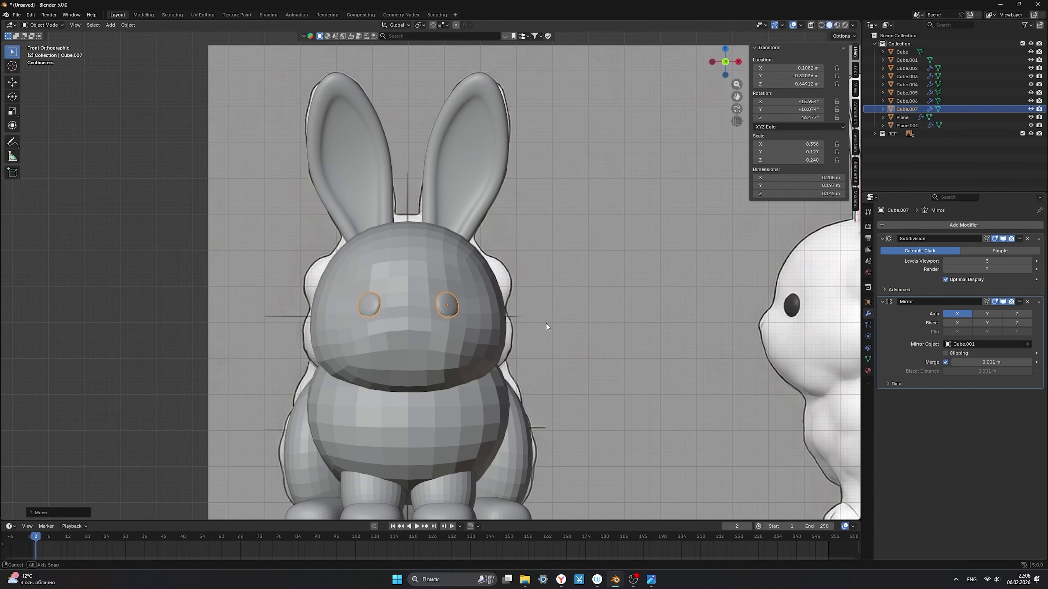
pyautogui.press('g')
pyautogui.press('z')
pyautogui.click(453, 303)
# Leave the eye selection and examine the whole rabbit beside the reference images in perspective.
pyautogui.click(638, 275)
pyautogui.moveTo(555, 318); pyautogui.dragTo(584, 320, button='middle')
pyautogui.scroll(-3, 584, 320)
pyautogui.moveTo(688, 399); pyautogui.dragTo(589, 360, button='middle')
pyautogui.scroll(-3, 721, 387)
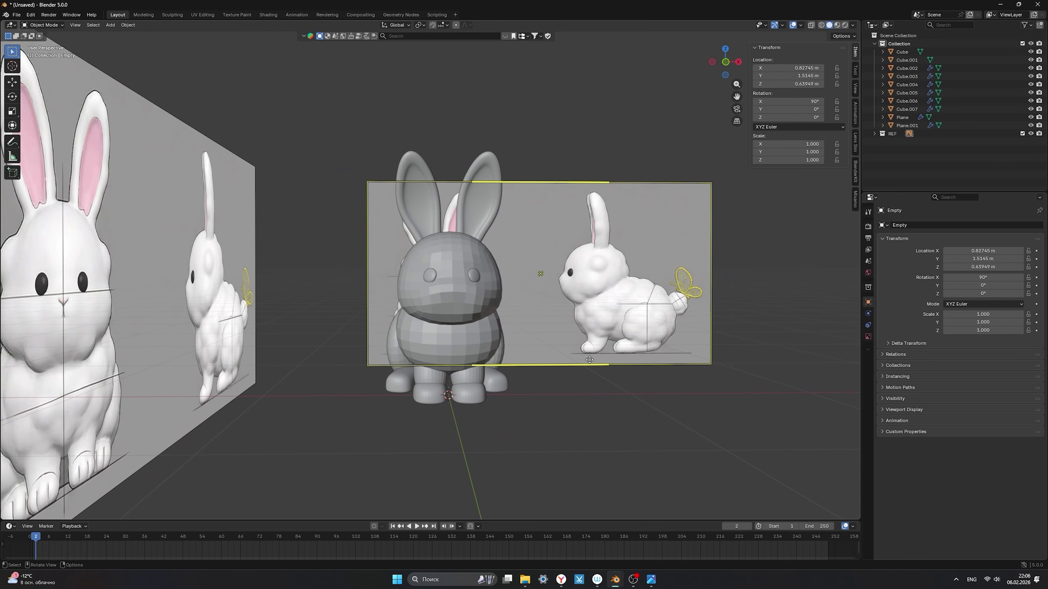
pyautogui.click(556, 435)
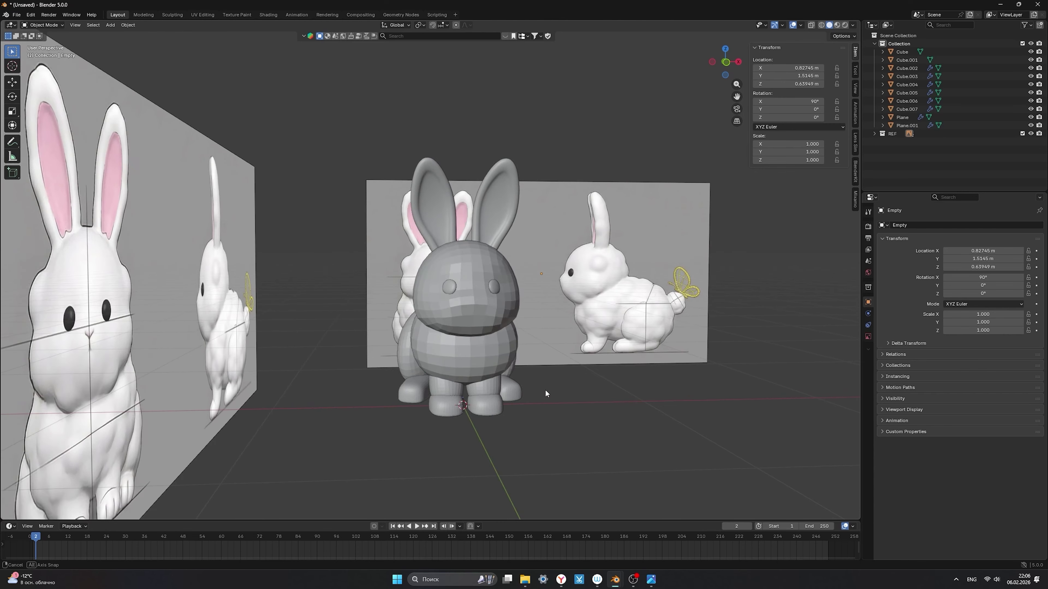